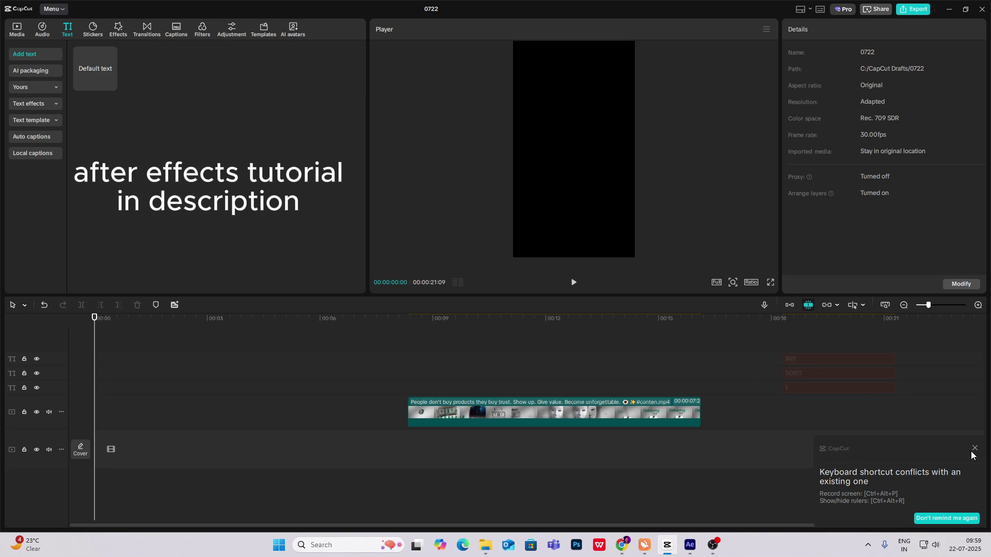
- Dismiss the shortcut-conflict notice and preview the opening of the reference video clip
left_click(974, 449)
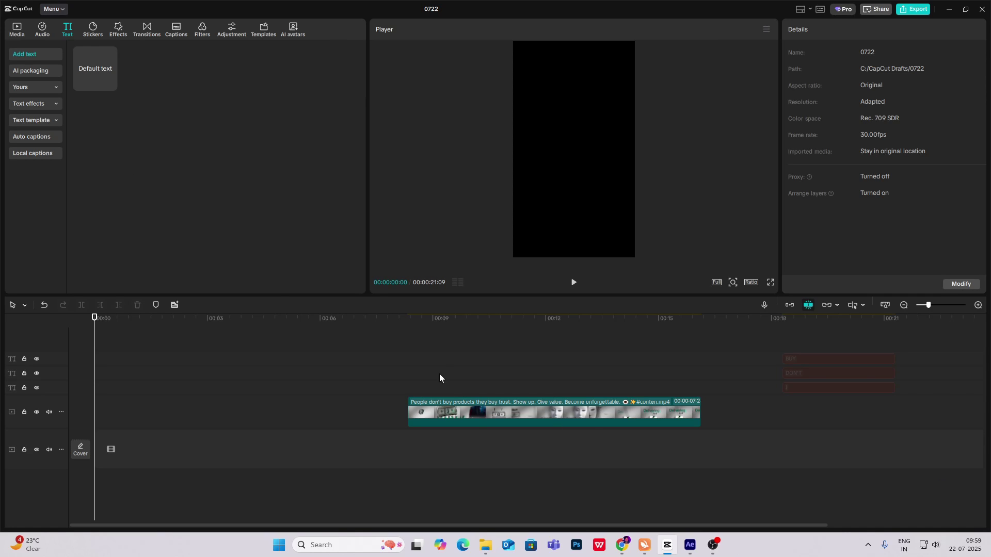
left_click_drag(412, 387, 426, 381)
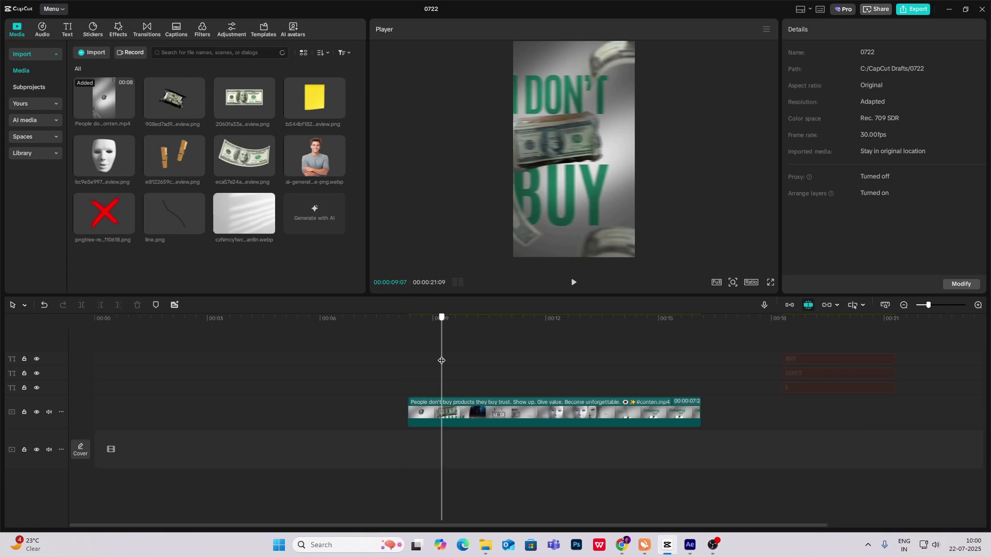
left_click_drag(441, 361, 434, 365)
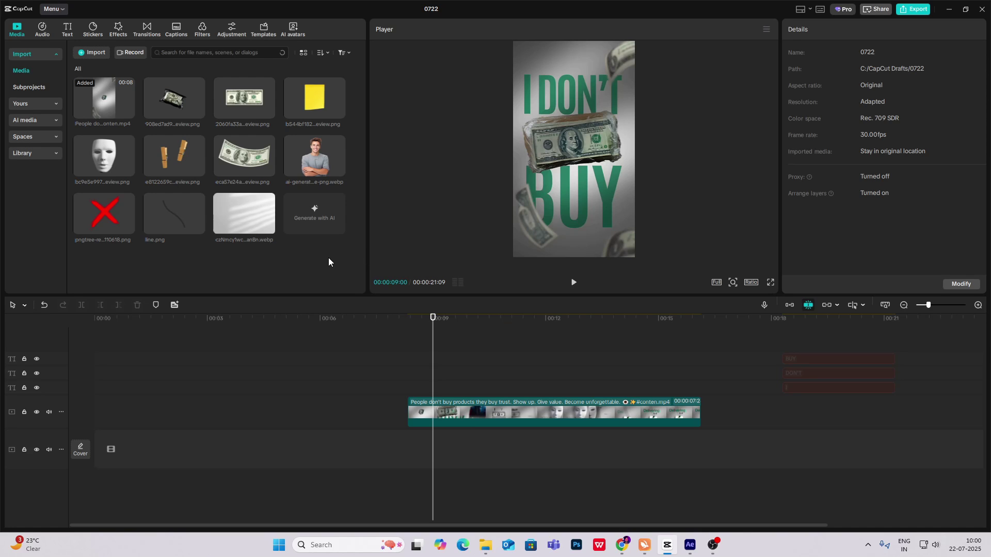
- Add the white light-and-shadow background image at the timeline start, rotated and enlarged to fill the vertical frame
left_click_drag(259, 240, 95, 413)
left_click(110, 373)
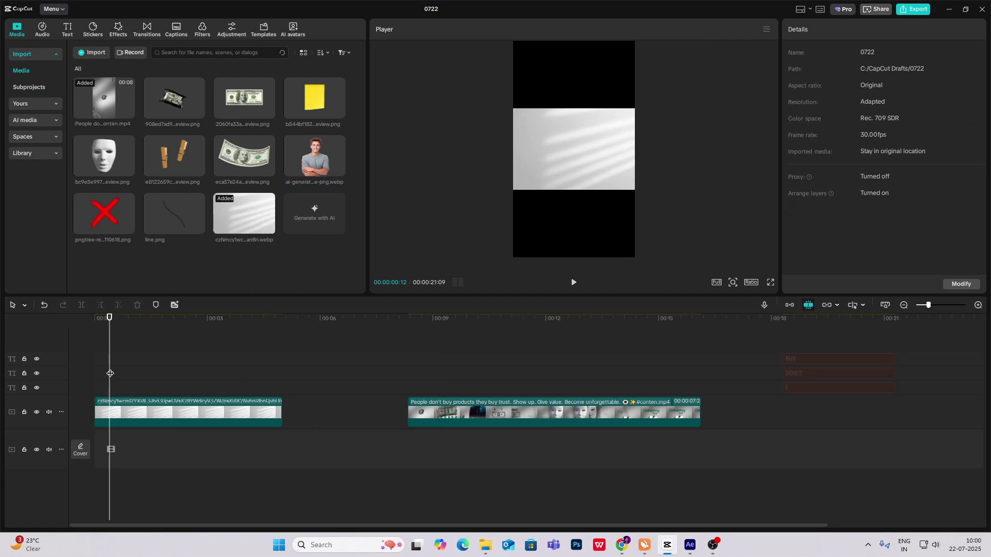
left_click(155, 421)
left_click_drag(559, 178, 622, 145)
left_click_drag(609, 203, 655, 272)
left_click_drag(600, 226, 606, 231)
left_click(712, 190)
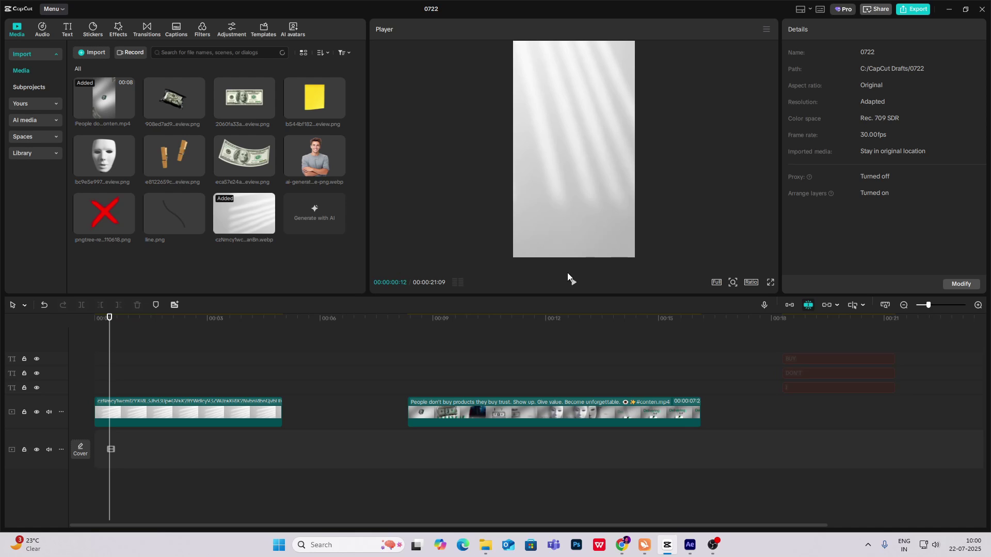
- Check the reference clip's opening and move the "I", "DON'T" and "BUY" text clips to the start of the timeline
left_click_drag(414, 379, 423, 381)
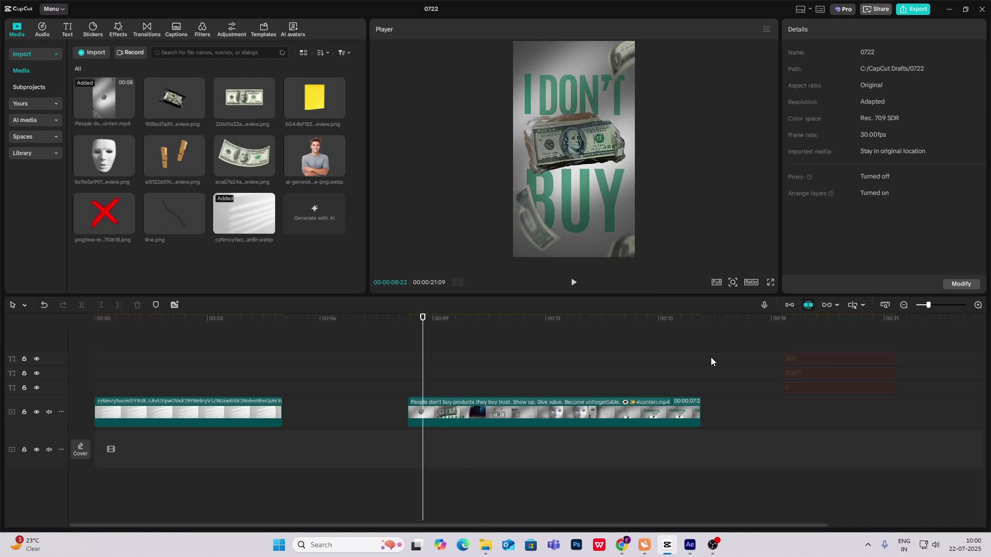
left_click_drag(810, 342, 123, 383)
left_click_drag(119, 342, 66, 345)
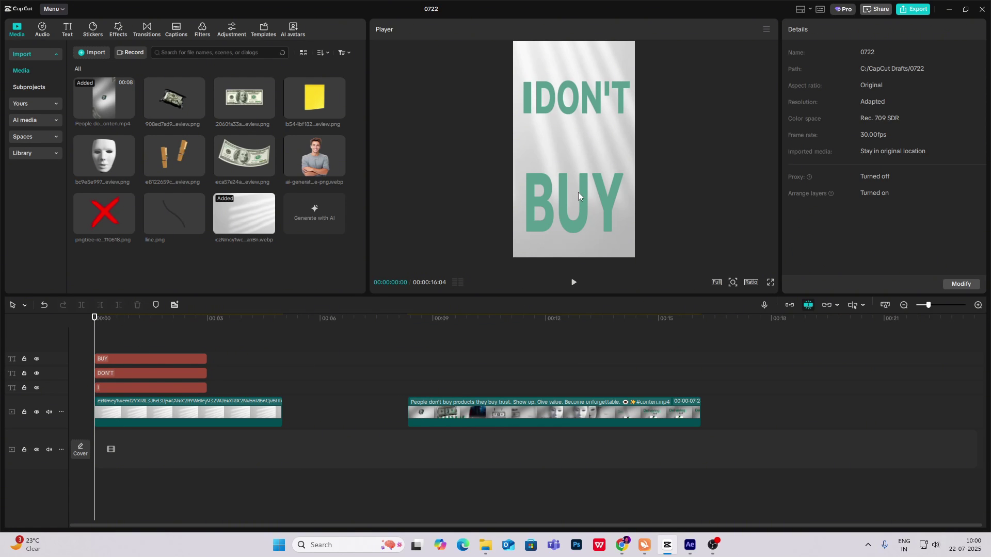
left_click(117, 374)
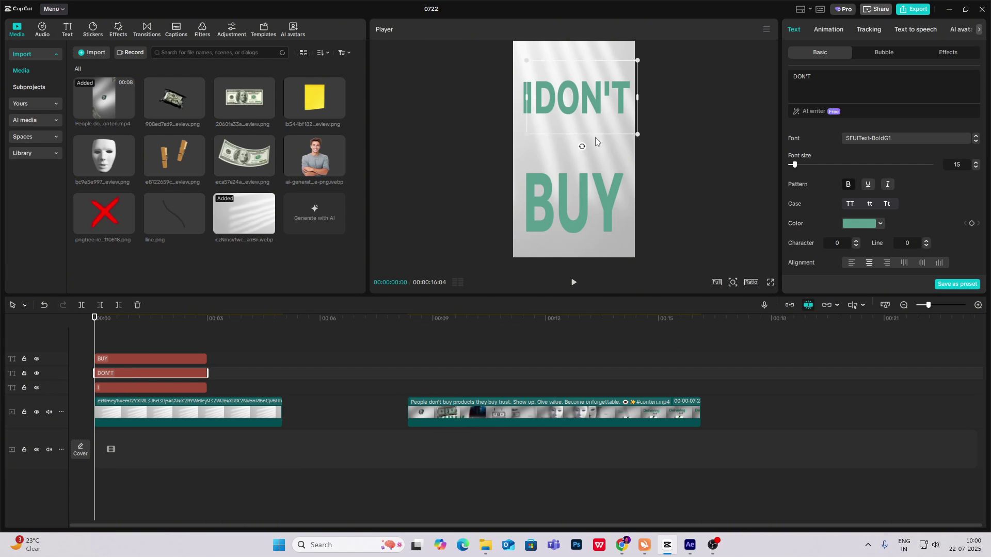
left_click(689, 188)
- Add the wrapped money bundle image above the text clips at the timeline start and position it at X 91, Y 174
left_click_drag(185, 118, 95, 341)
left_click_drag(594, 122, 598, 117)
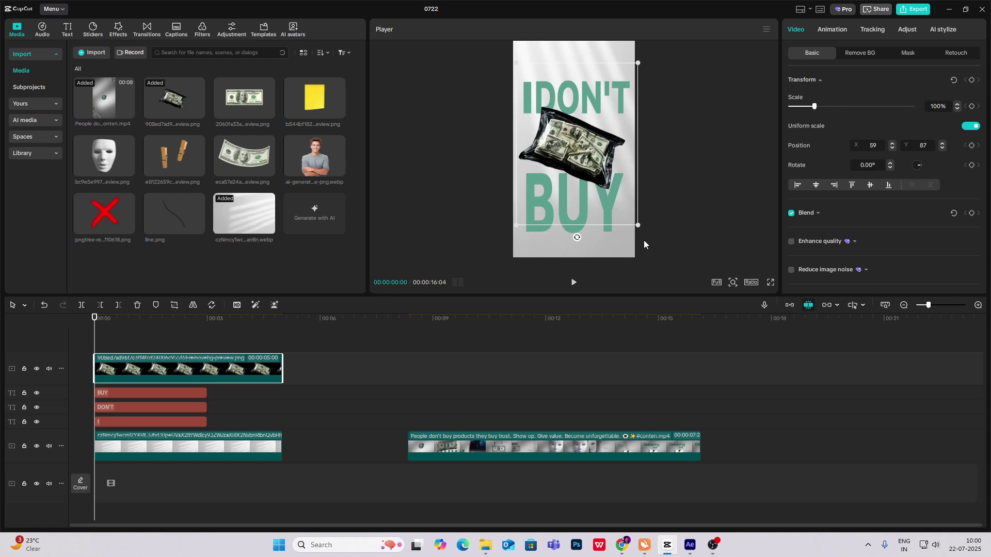
left_click_drag(572, 156, 574, 153)
left_click(709, 149)
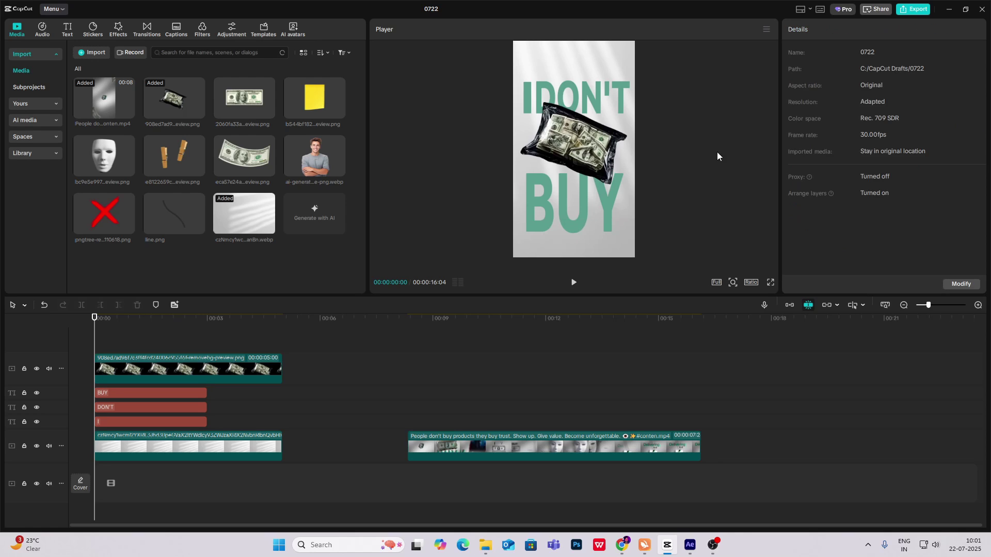
- Add the curved banknote image in the frame's lower-left corner, rotated about 10°, and the flat banknote image in the upper-right corner
left_click_drag(244, 146, 154, 330)
mouse_move(548, 241)
left_mouse_down()
mouse_move(553, 202)
mouse_move(544, 245)
mouse_move(555, 255)
left_mouse_up()
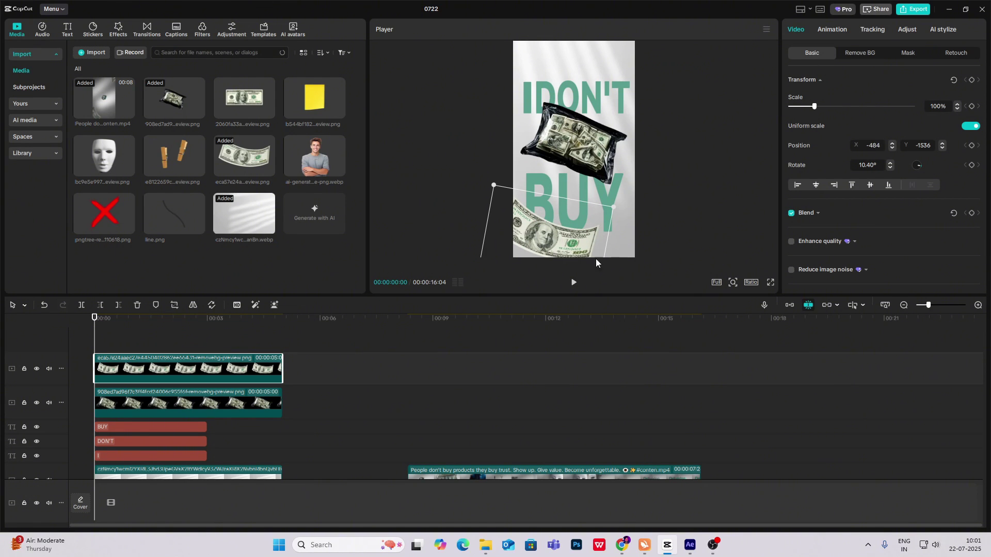
left_click_drag(250, 130, 95, 341)
left_click_drag(620, 155, 681, 122)
left_click_drag(620, 136, 655, 140)
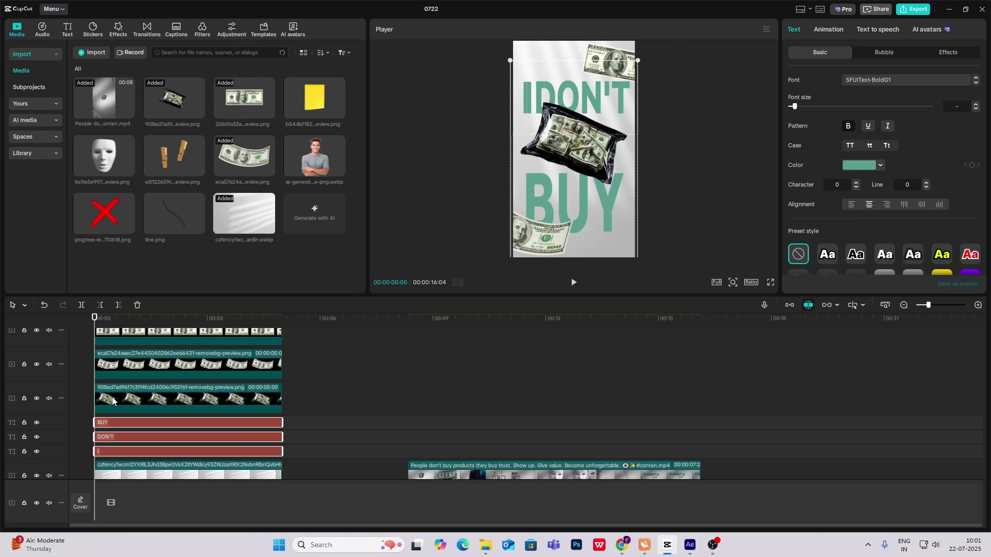
- Add transform and blend keyframes to the "I" text at 00:00:00:00
left_click(112, 401)
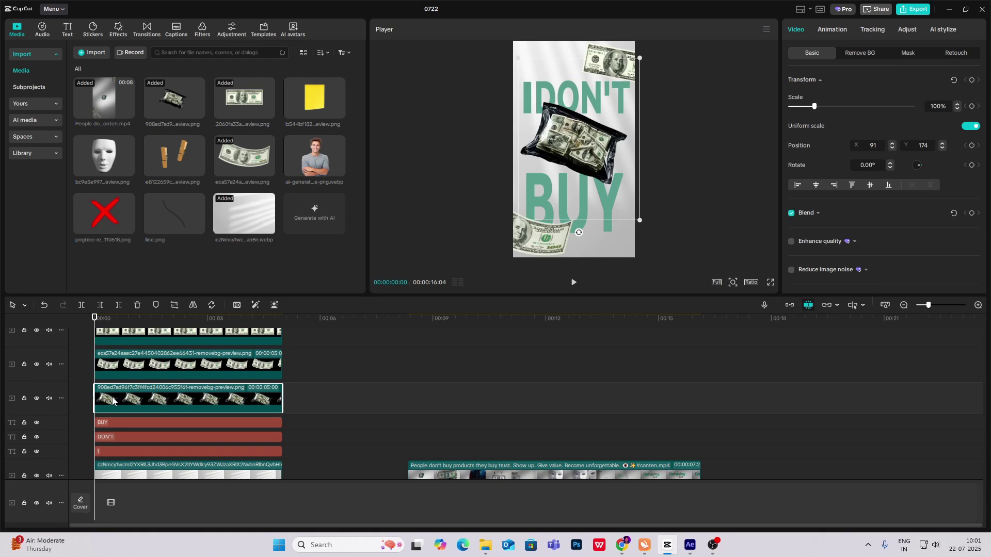
scroll(118, 410, "down", 1)
scroll(124, 431, "up", 2)
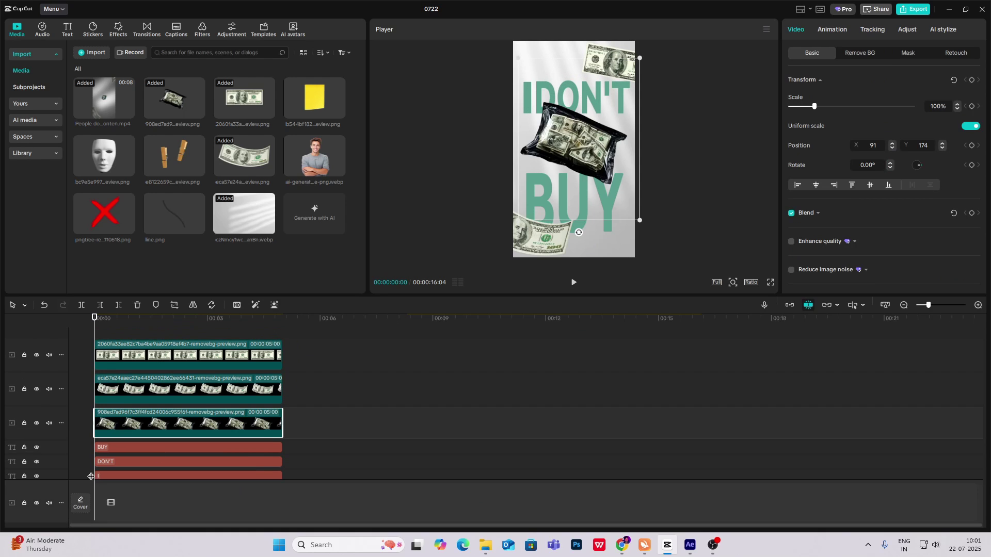
scroll(132, 457, "down", 2)
left_click(106, 415)
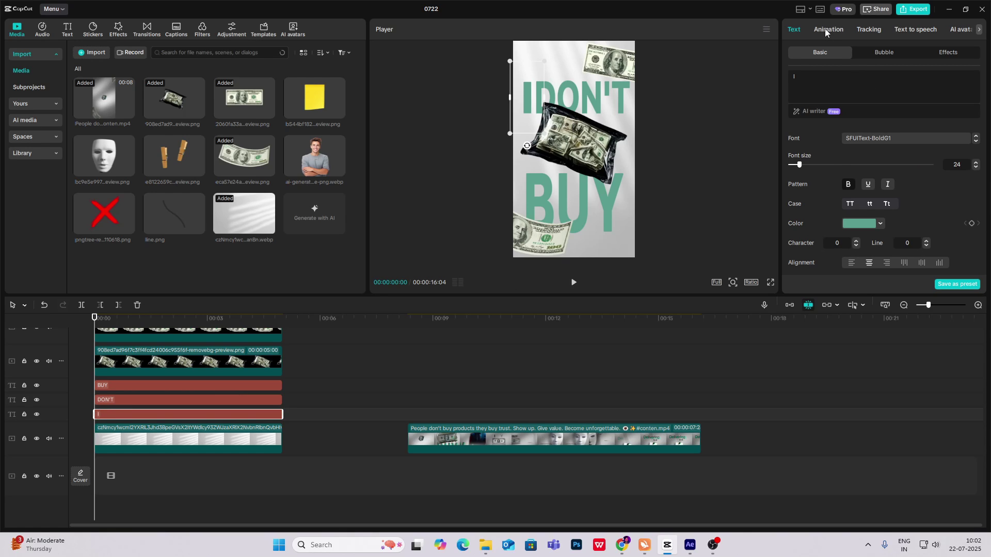
scroll(970, 197, "down", 5)
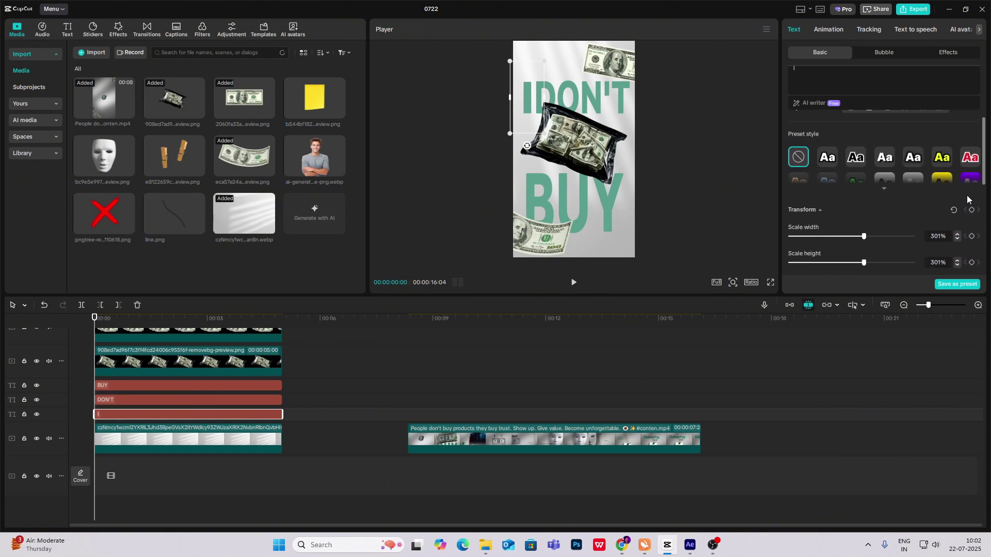
left_click(971, 194)
scroll(968, 200, "down", 5)
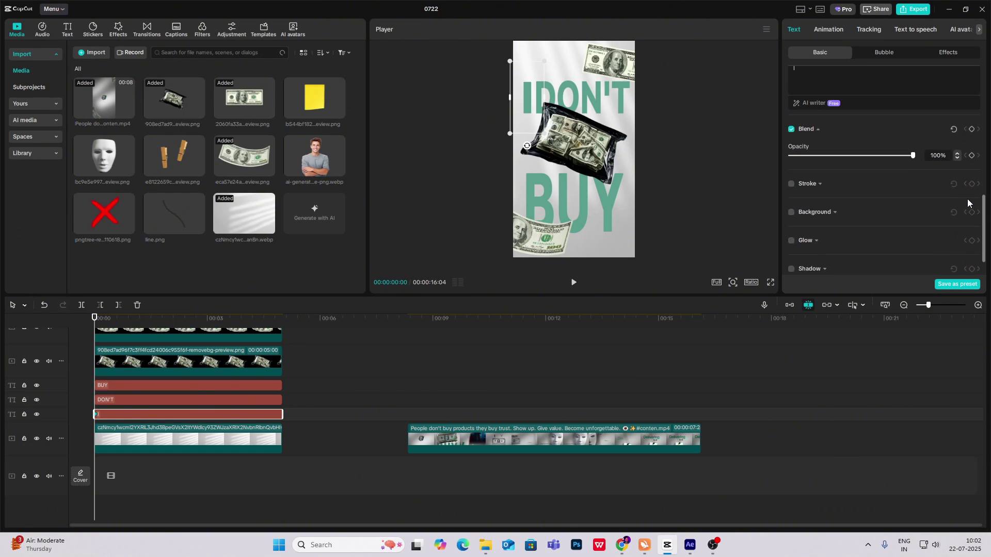
left_click(972, 196)
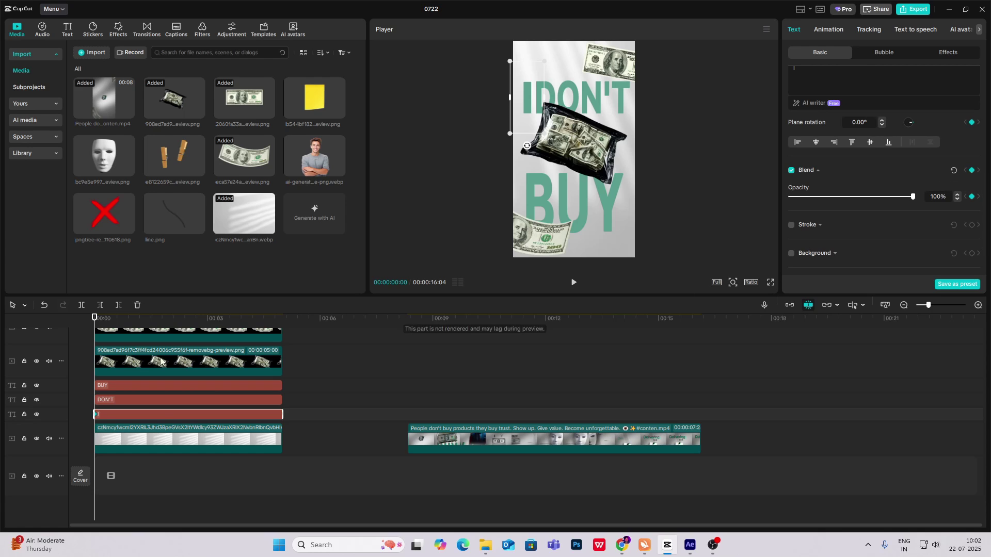
- Add transform and blend keyframes to the "I" text at 00:00:00:11
mouse_move(93, 322)
left_mouse_down()
mouse_move(115, 325)
mouse_move(108, 331)
left_mouse_up()
key("ctrl+plus")
key("alt+k")
scroll(138, 436, "up", 3)
key("alt+k")
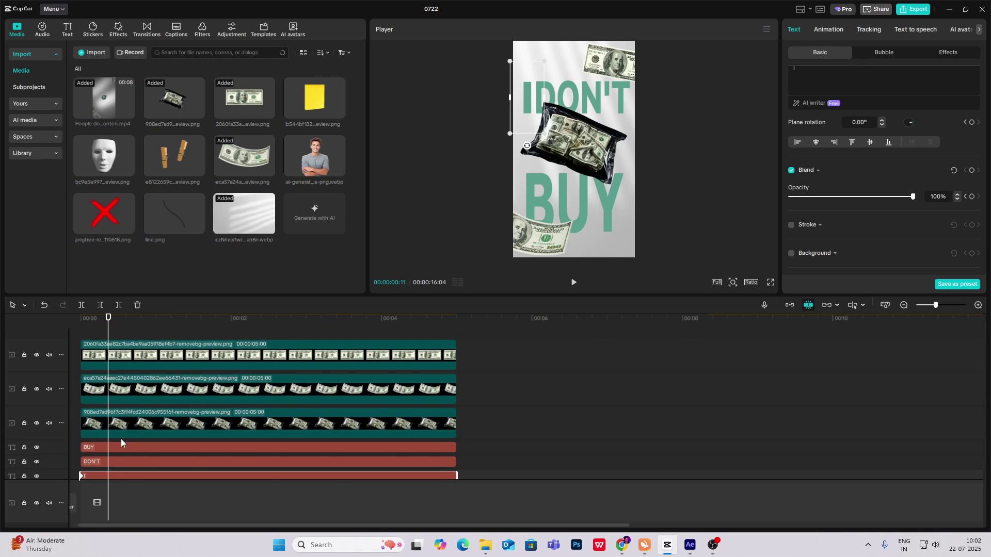
scroll(118, 452, "down", 1)
scroll(959, 186, "down", 1)
scroll(959, 186, "up", 1)
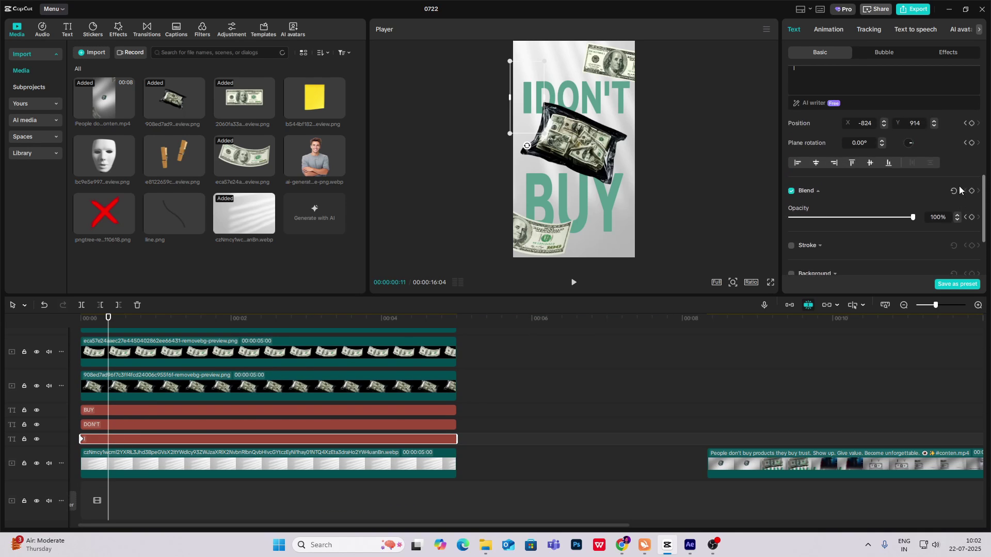
left_click(972, 231)
scroll(973, 225, "up", 3)
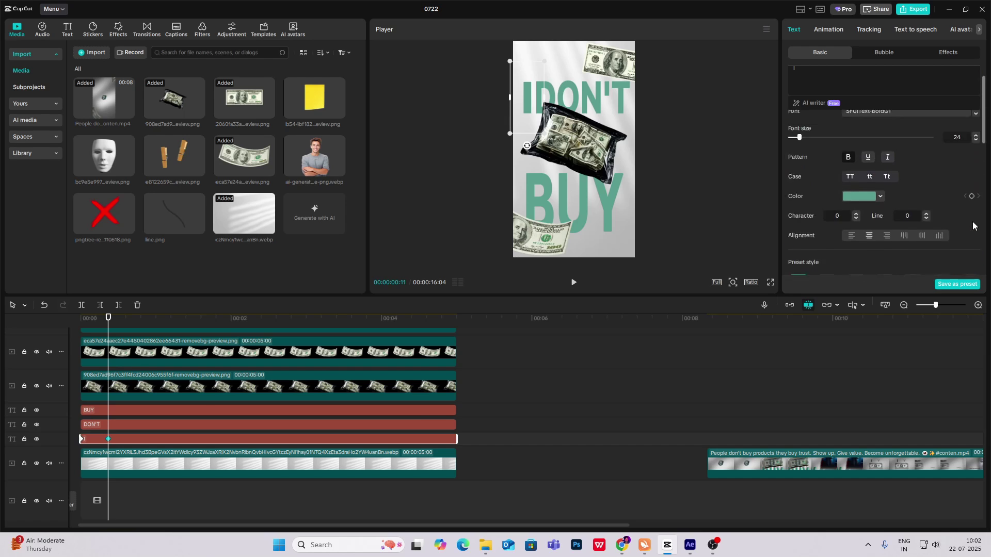
left_click(972, 138)
- At the first keyframe, lower the "I" text to Y 738 and set its opacity to 0%
left_click_drag(108, 320, 3, 315)
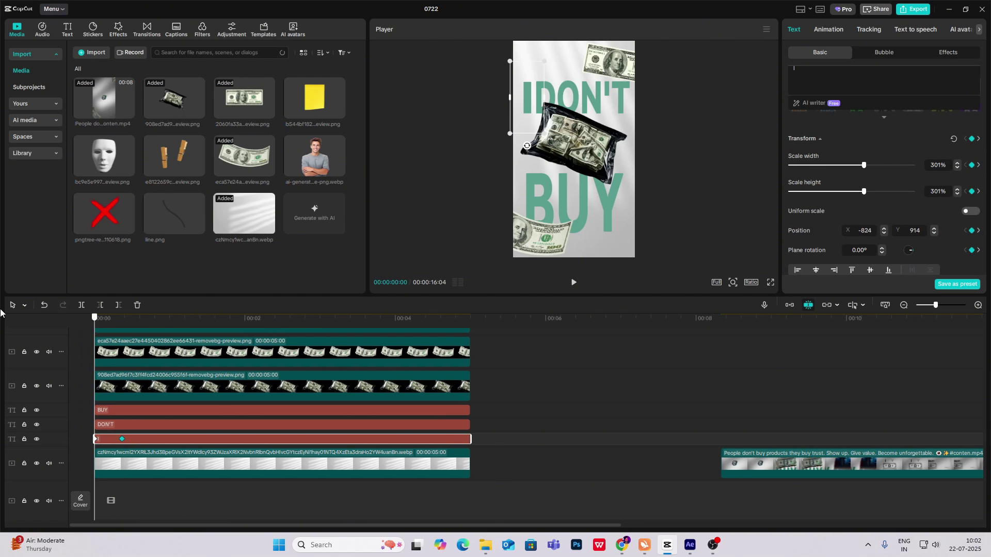
left_click_drag(540, 102, 540, 114)
key("ctrl+z")
left_click(732, 282)
left_click_drag(761, 244, 760, 227)
left_click_drag(446, 202, 445, 231)
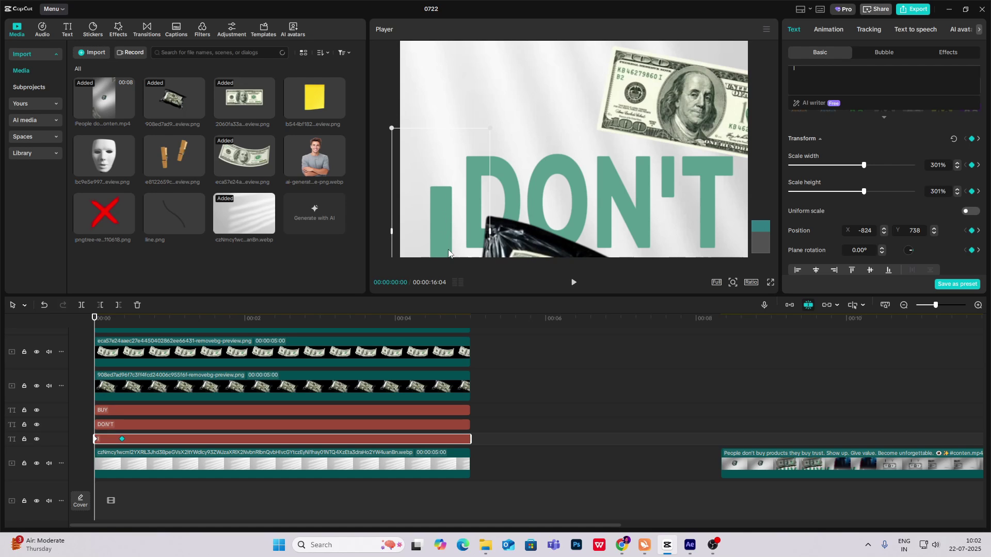
scroll(841, 253, "down", 5)
scroll(842, 234, "up", 1)
left_click_drag(867, 156, 586, 167)
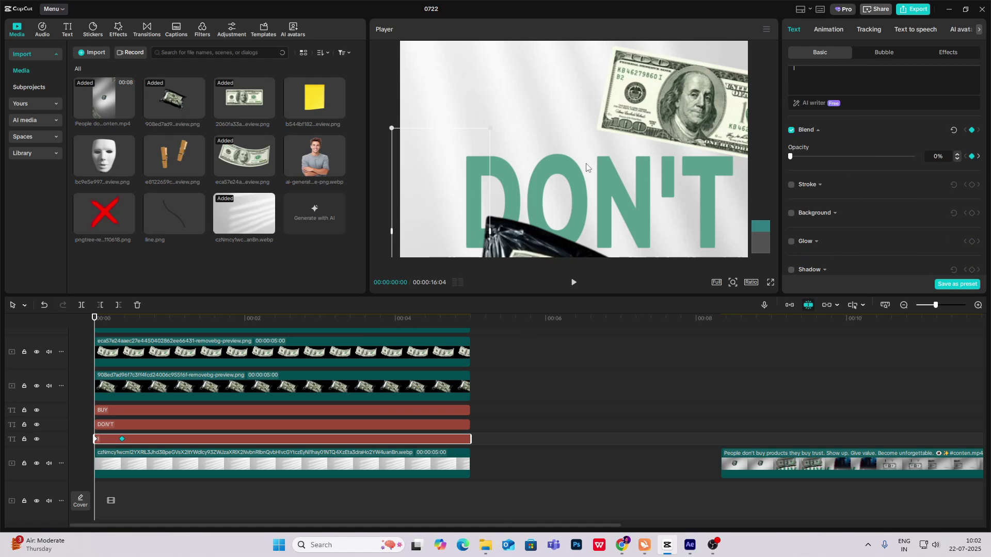
- Show the "I" text's keyframe graphs and apply the Quad Ease preset curve to its Y position
key("alt+k")
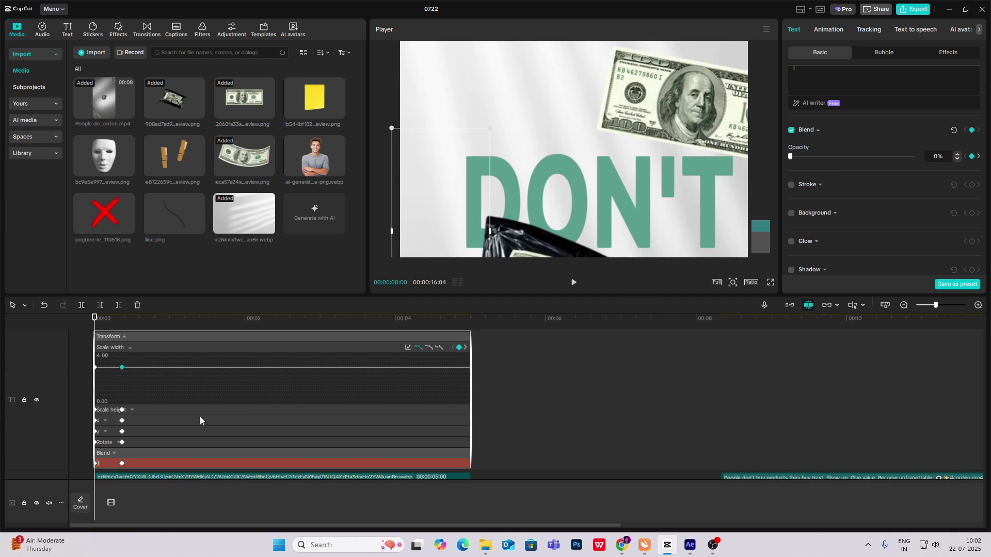
left_click(132, 410)
left_click(105, 420)
left_click(105, 432)
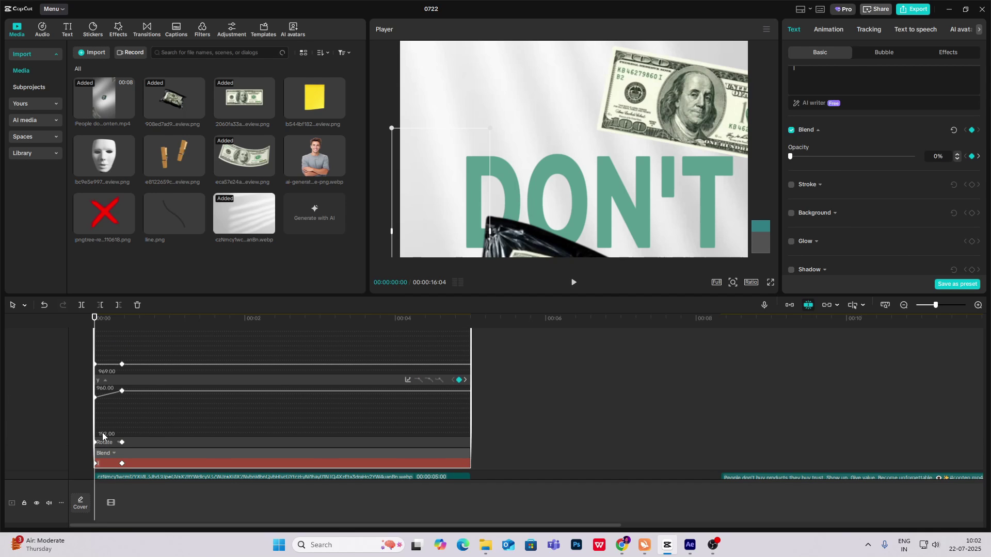
left_click(104, 393)
left_click(408, 380)
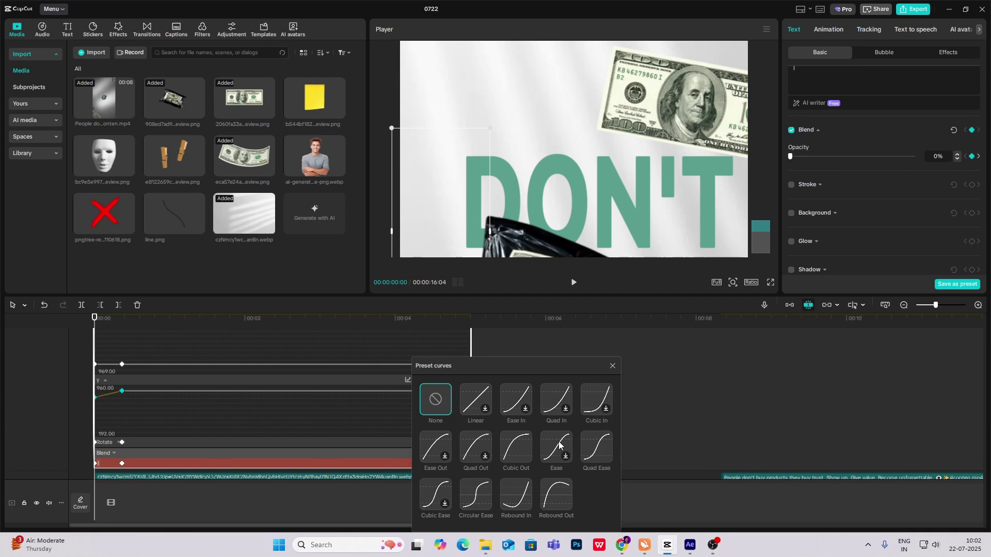
left_click(595, 449)
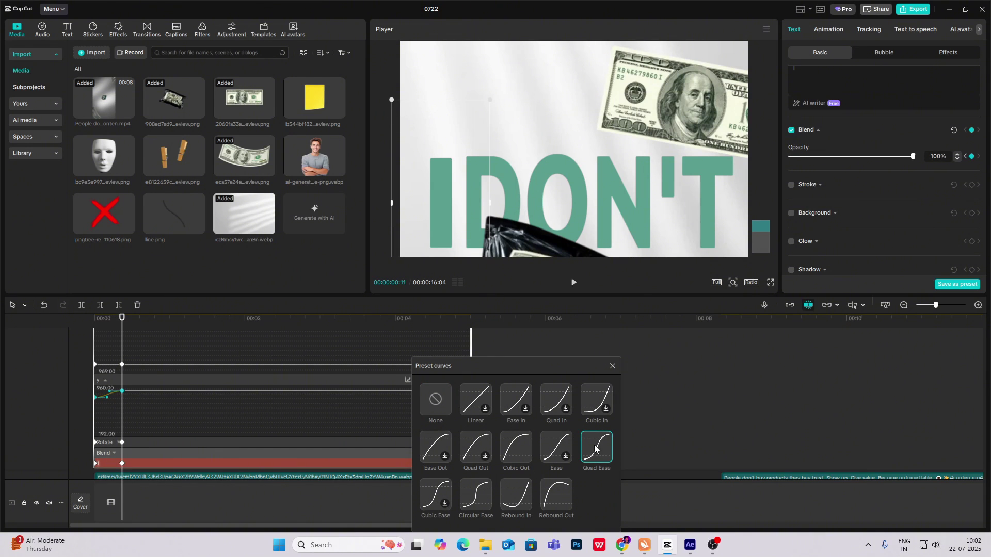
- Apply the Quad Ease preset curve to the "I" text's blend keyframes and close the preset curves
left_click(148, 442)
left_click(132, 453)
left_click(132, 452)
left_click(109, 431)
left_click(599, 453)
left_click(613, 366)
- Undo the keyframe animation on the "DON'T" text
left_click(103, 338)
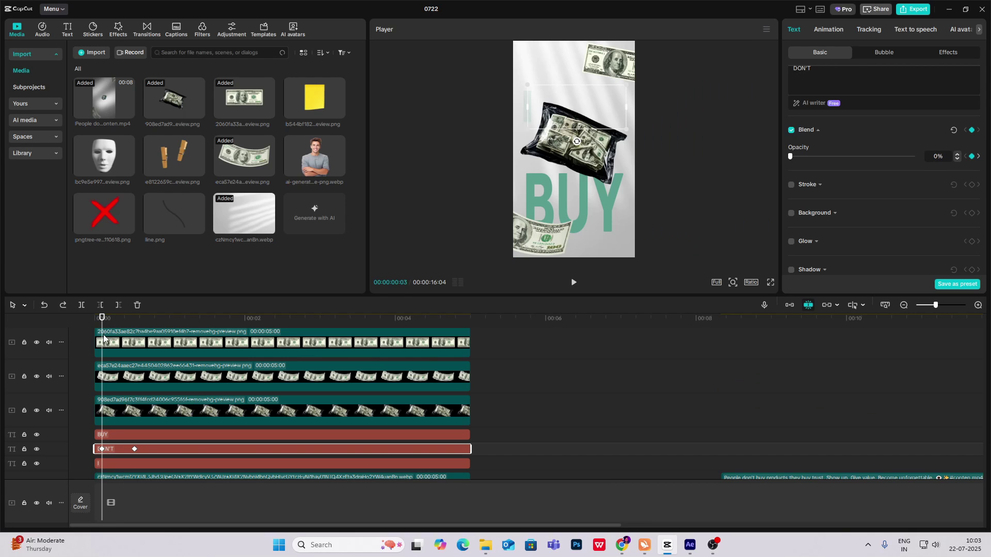
key("ctrl+z")
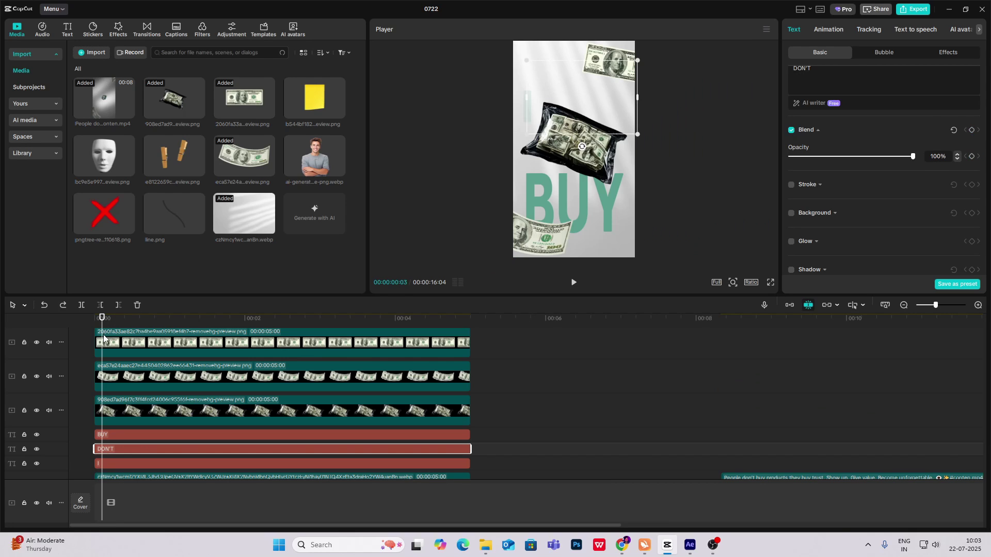
- Add matching staggered keyframes to the "DON'T" and "BUY" texts, ending the "BUY" animation at 00:00:00:21
left_click(111, 464)
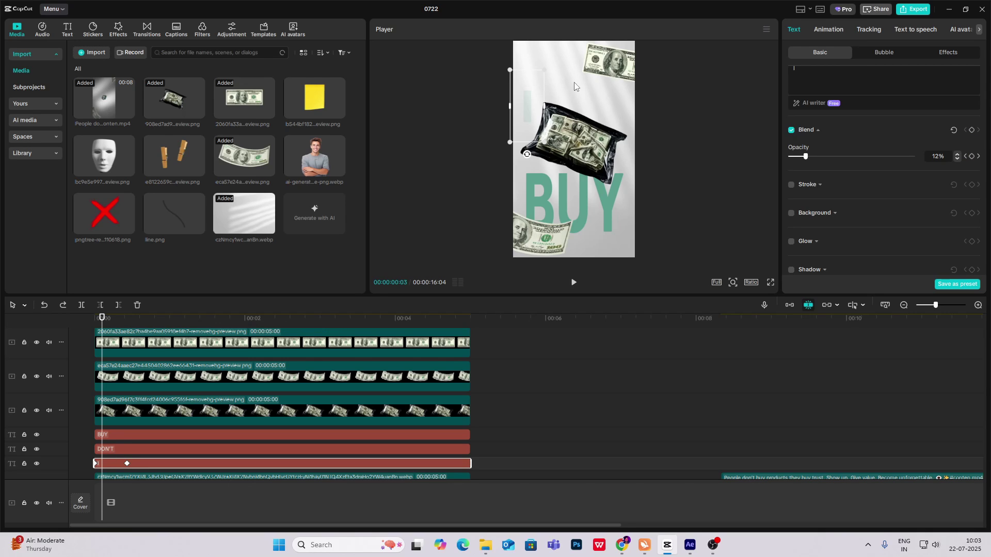
left_click(118, 454)
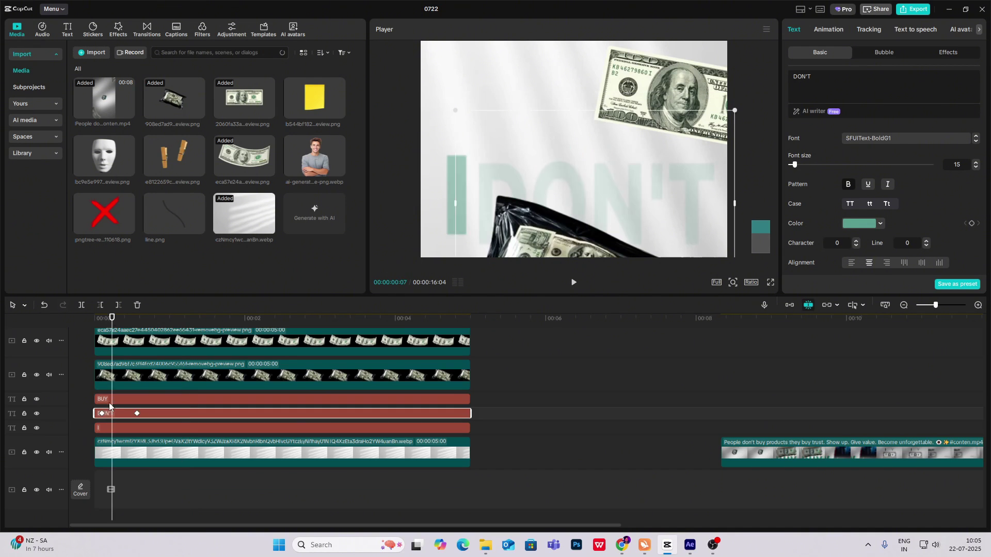
left_click_drag(110, 323, 145, 322)
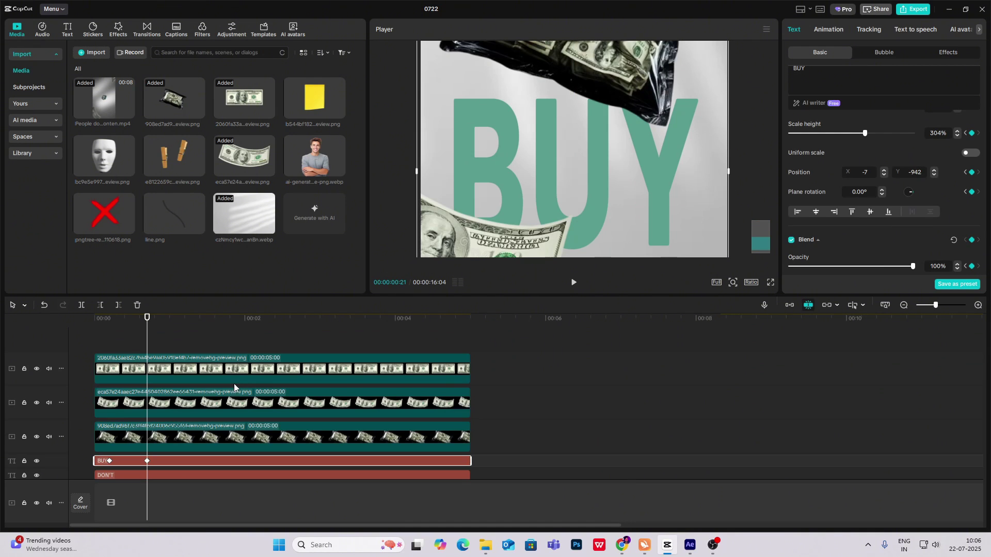
- Fit the whole frame in the preview and play the text animation from the start
left_click(735, 283)
left_click_drag(736, 300, 713, 302)
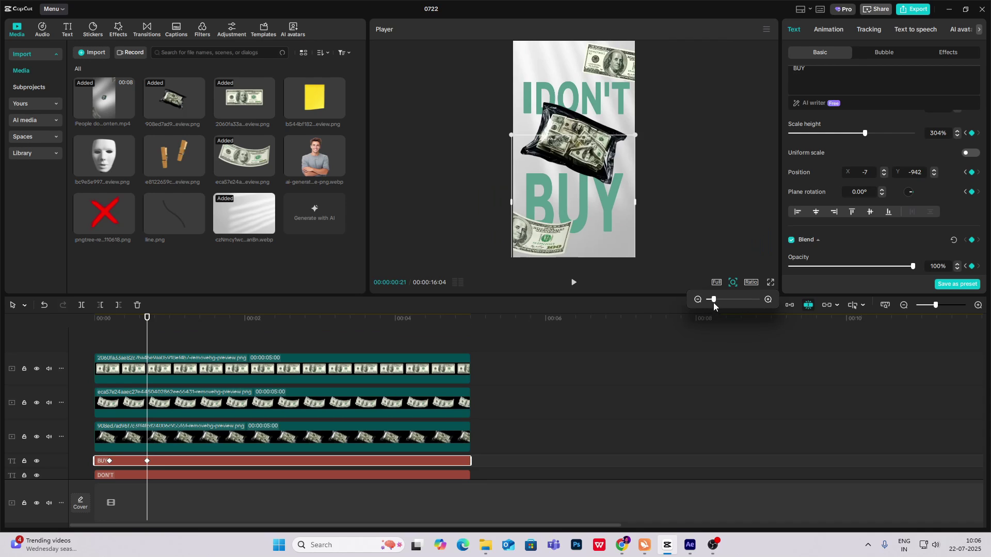
left_click(130, 344)
left_click_drag(130, 344, 39, 348)
key("space")
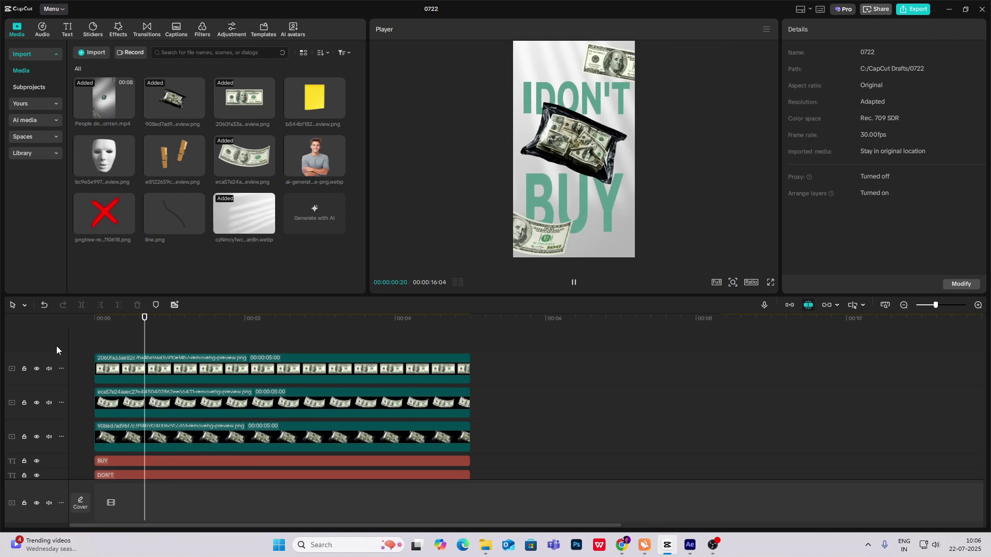
- Add a Pen mask to the money pack image in the middle of the frame
left_click(573, 144)
left_click(908, 55)
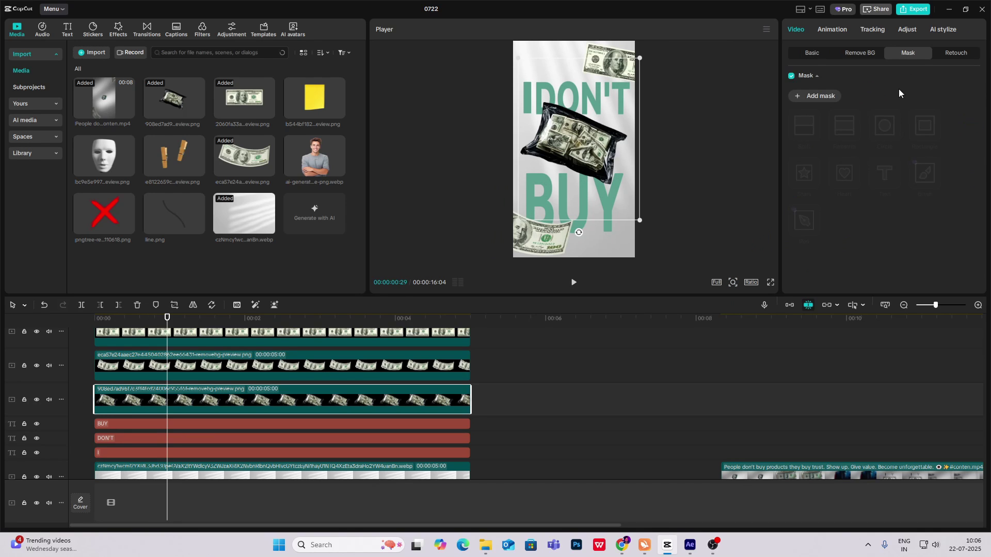
left_click(826, 96)
left_click(804, 220)
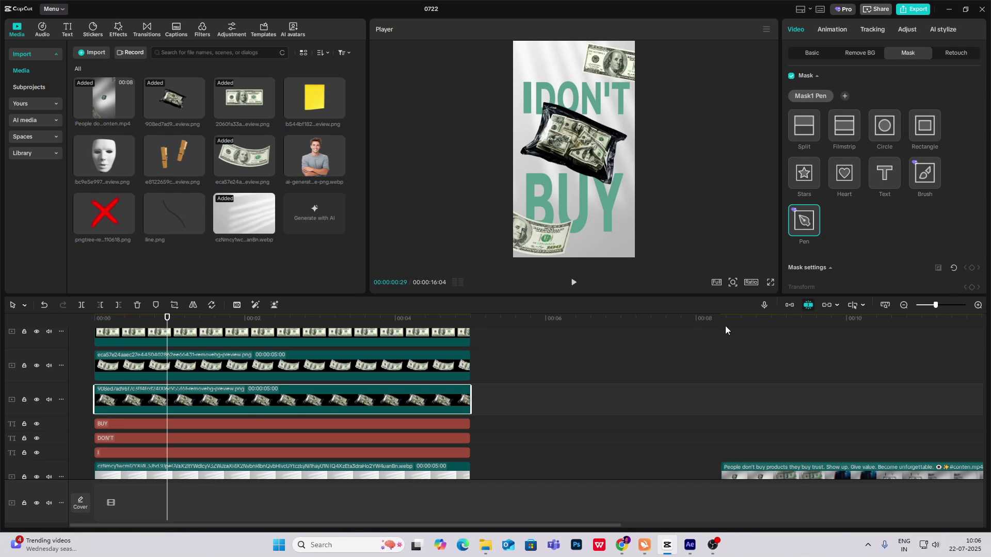
- Draw a small closed irregular polygon mask over the bills in the centre of the money pack
left_click(733, 283)
left_click_drag(714, 300, 737, 300)
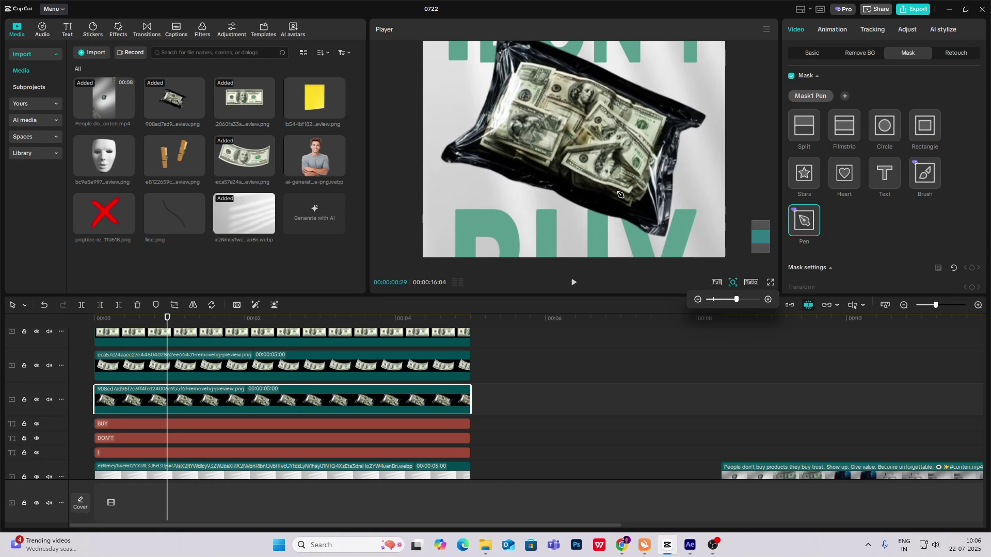
left_click(577, 86)
left_click(543, 109)
left_click(551, 132)
left_click(589, 142)
left_click(602, 154)
left_click(619, 125)
left_click(600, 98)
left_click(582, 98)
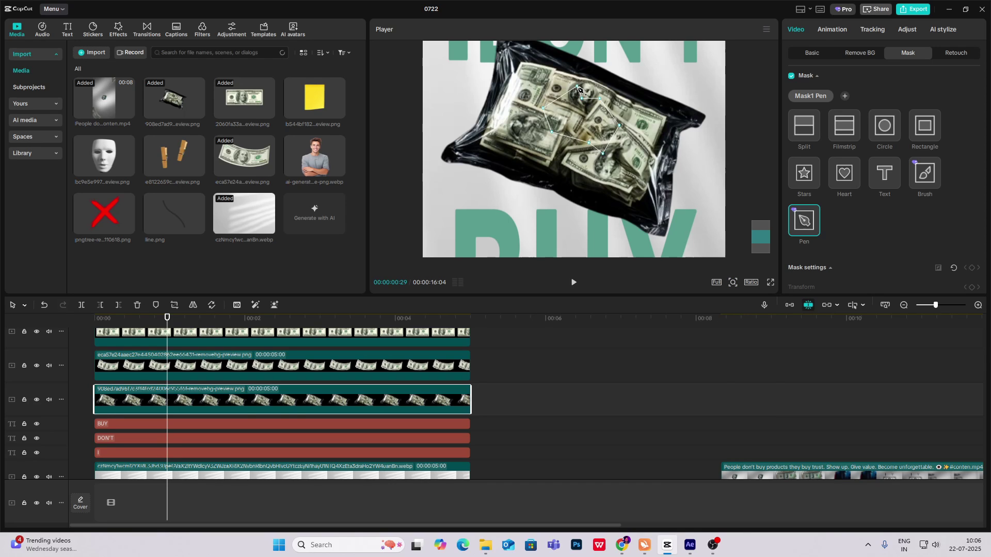
left_click(578, 87)
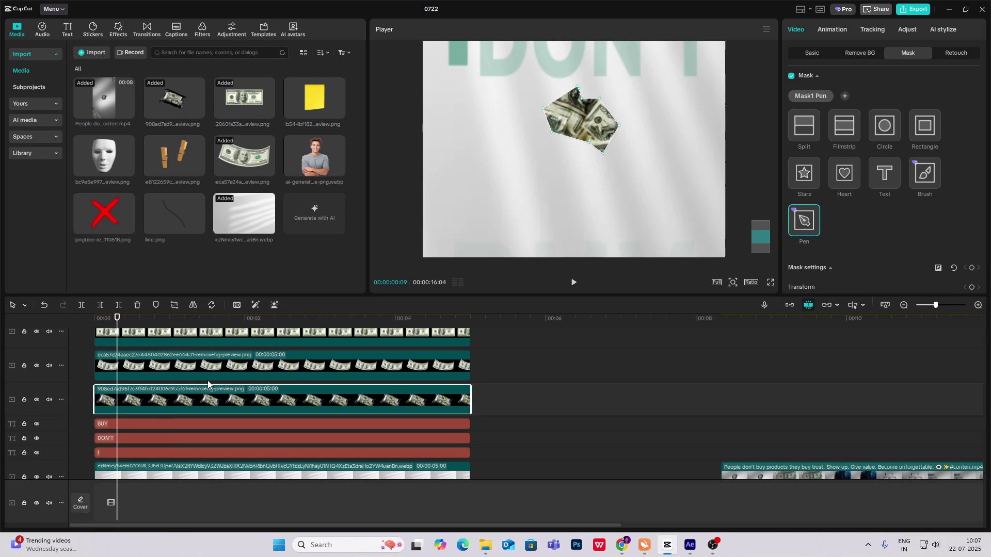
- Split the money pack clip at 00:00:00:09 and 00:00:00:18, enlarging the pen mask outline on the remaining part after each cut
key("ctrl+b")
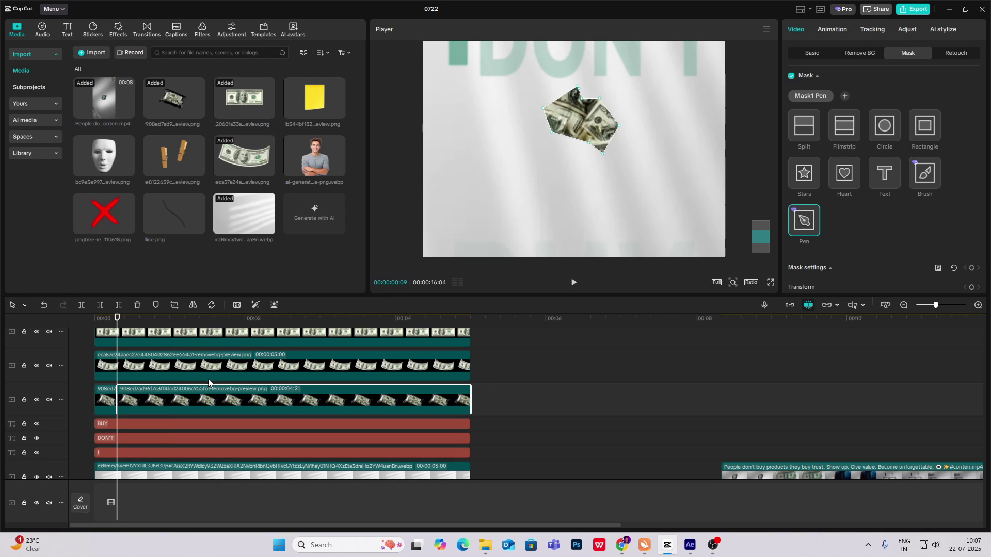
left_click_drag(550, 132, 576, 81)
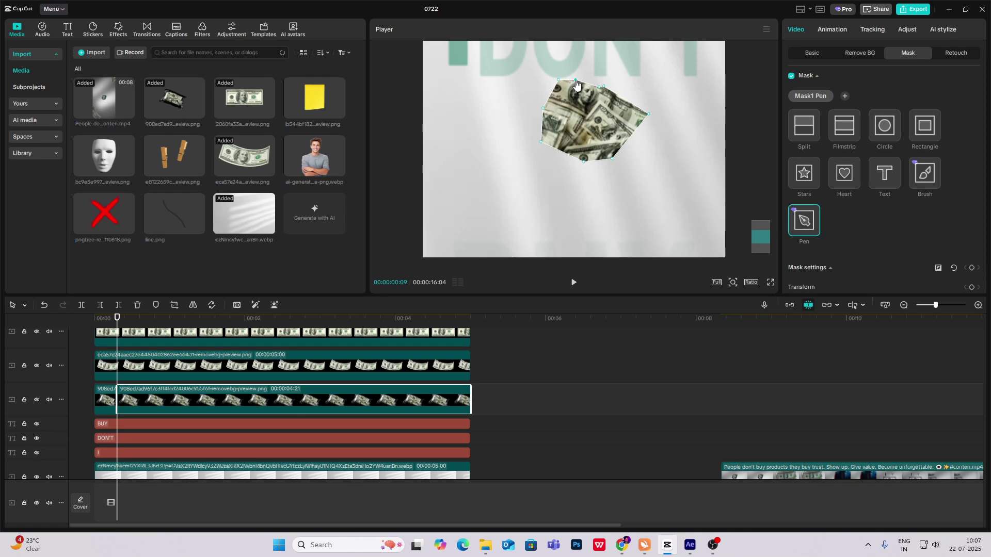
left_click(125, 321)
left_click_drag(125, 322, 140, 325)
key("ctrl+b")
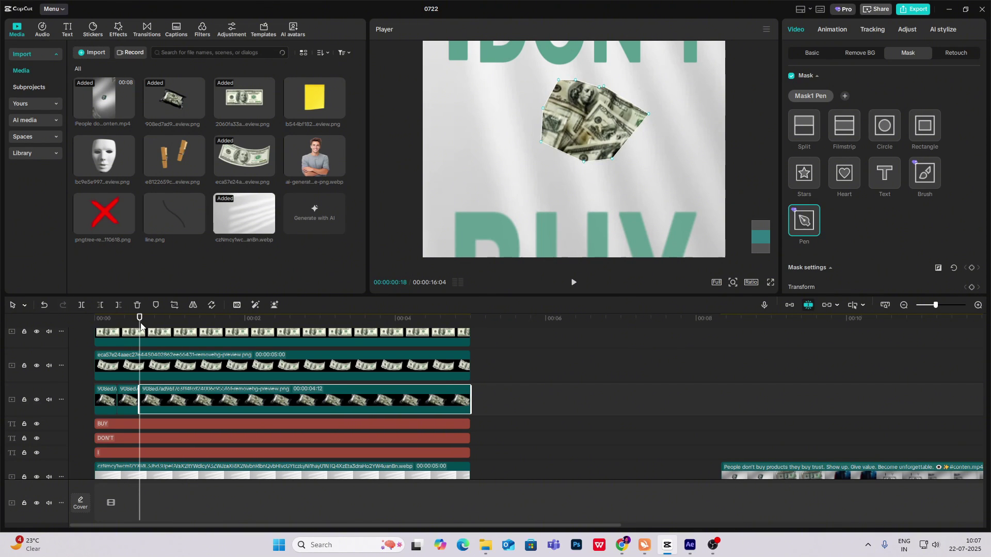
left_click_drag(584, 162, 568, 185)
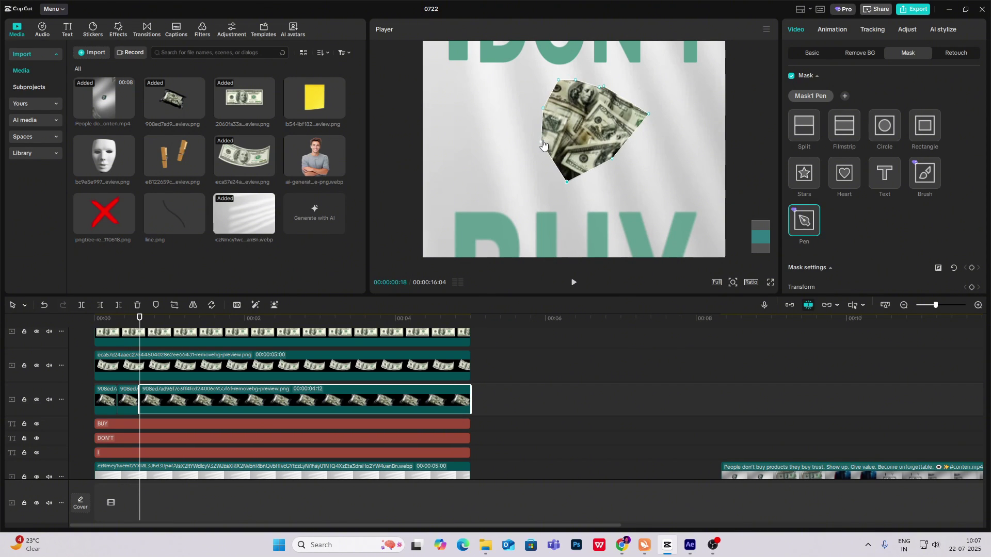
left_click_drag(541, 142, 518, 143)
left_click_drag(543, 109, 534, 108)
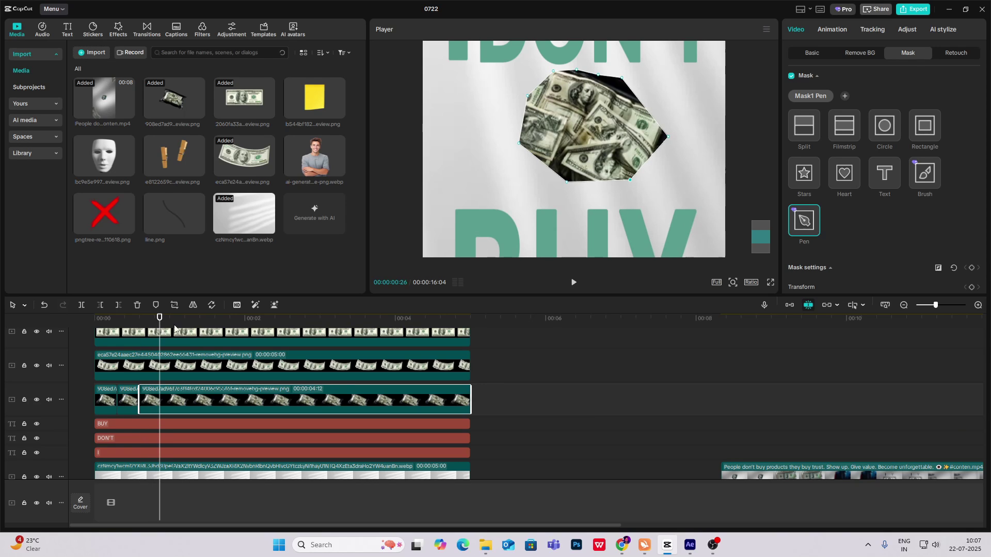
- Split the money pack clip at 00:00:00:26 and pull the last part's mask points outward to show nearly all the bills
key("ctrl+b")
left_click_drag(631, 180, 632, 199)
left_click_drag(567, 182, 539, 210)
left_click_drag(518, 144, 490, 131)
left_click_drag(528, 96, 486, 77)
left_click_drag(554, 70, 576, 54)
left_click_drag(622, 77, 646, 70)
left_click_drag(668, 137, 684, 136)
- Split the money pack clip at 00:00:01:04 and expand the last part's mask points beyond the pack's edges to reveal it completely
left_click_drag(159, 322, 179, 320)
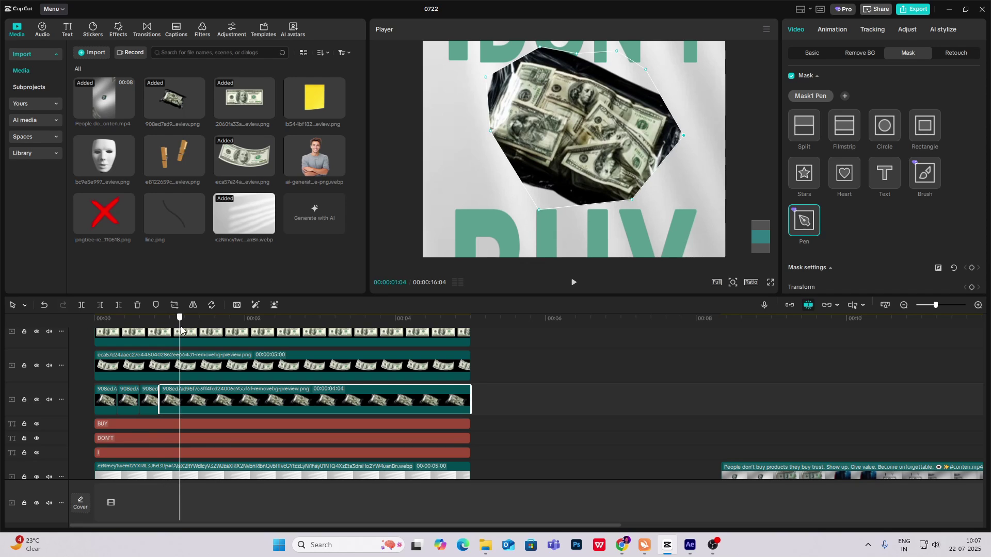
key("ctrl+b")
left_click_drag(632, 199, 689, 268)
left_click_drag(538, 209, 508, 227)
left_click_drag(490, 131, 439, 144)
left_click_drag(486, 77, 460, 43)
key("Right")
key("Right")
key("Right")
key("Right")
key("Right")
key("Right")
left_click_drag(540, 47, 537, 37)
left_click_drag(684, 135, 723, 62)
left_click(812, 53)
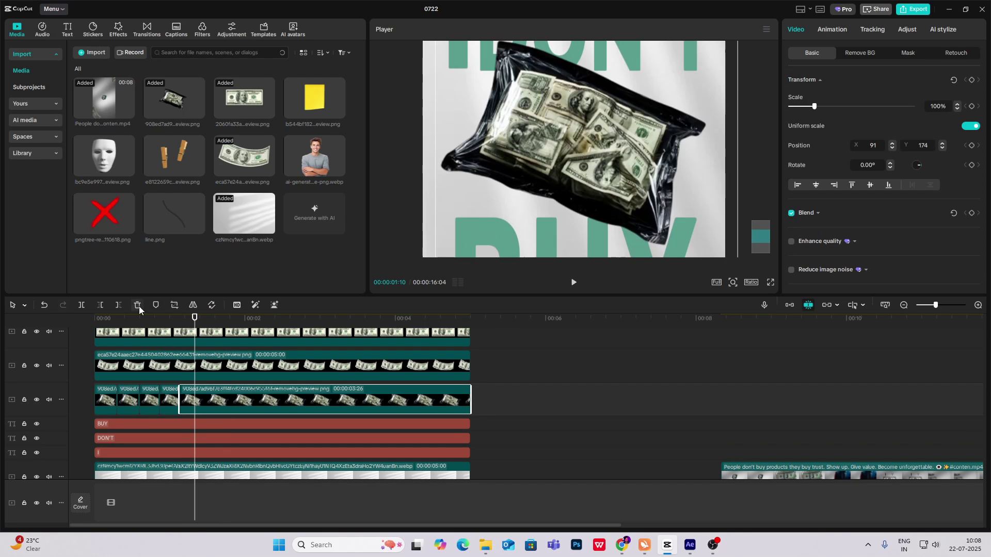
- Play the stepped money pack reveal from the start
left_click_drag(194, 317, 49, 342)
key("space")
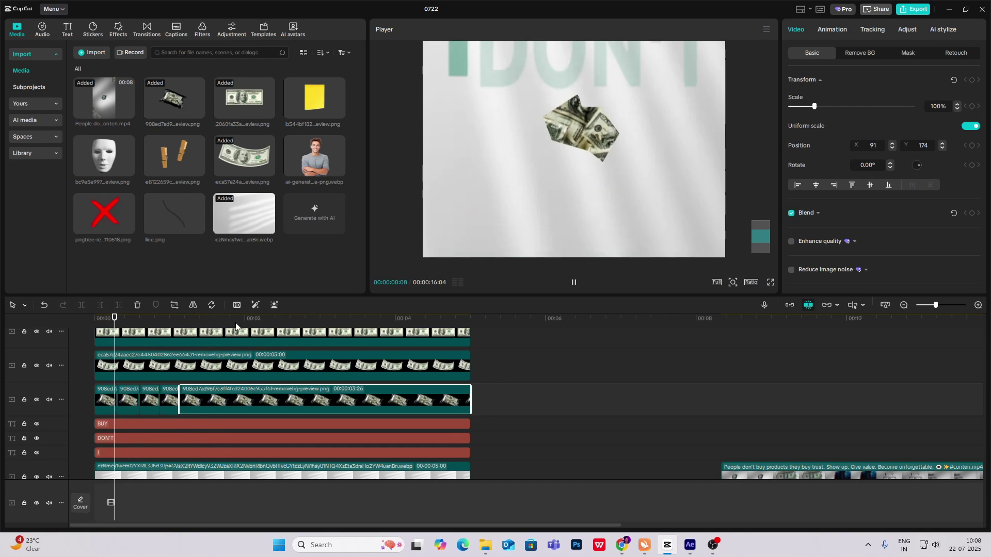
key("space")
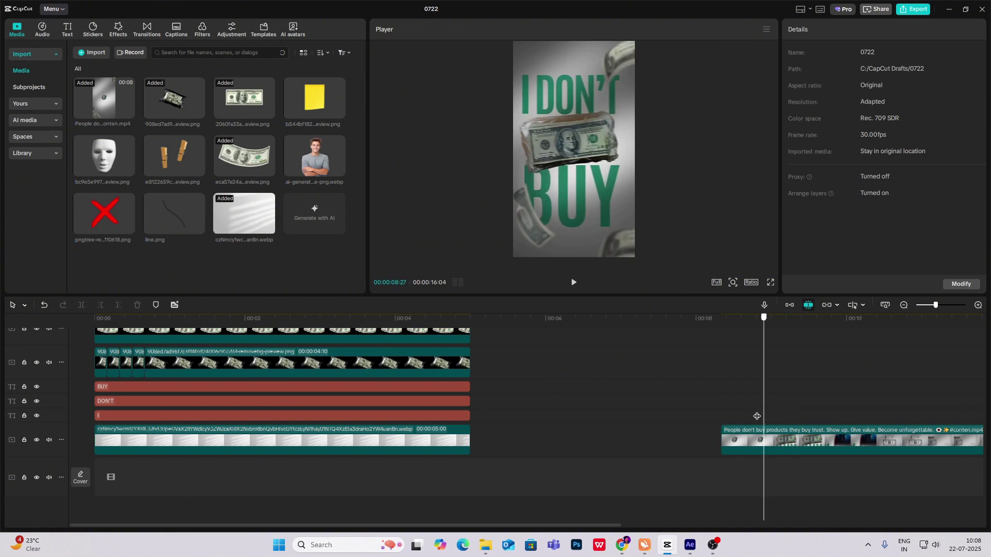
- Combine the text and money clips above the background into one compound clip
left_click_drag(757, 416, 212, 382)
scroll(176, 389, "up", 1)
scroll(176, 386, "up", 1)
left_click_drag(561, 342, 154, 417)
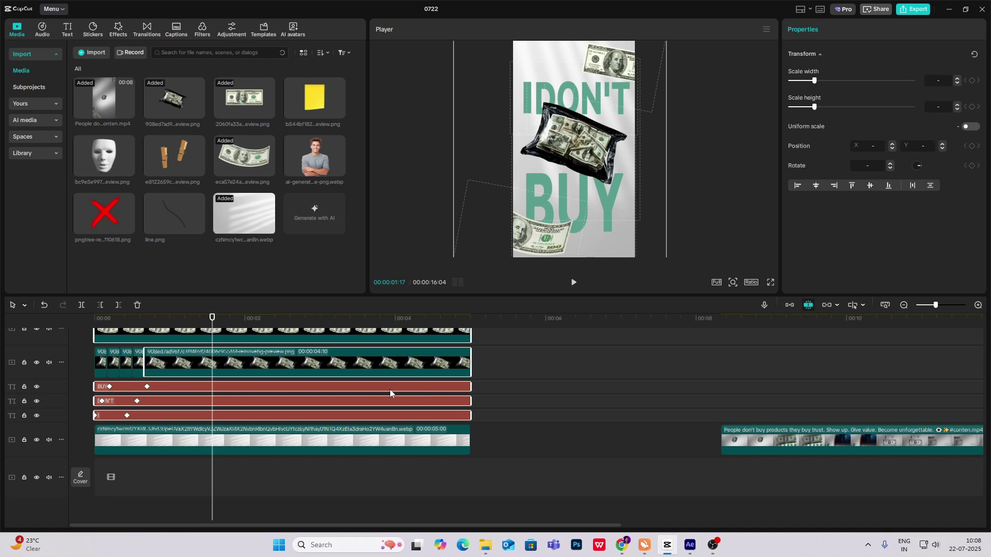
key("alt+g")
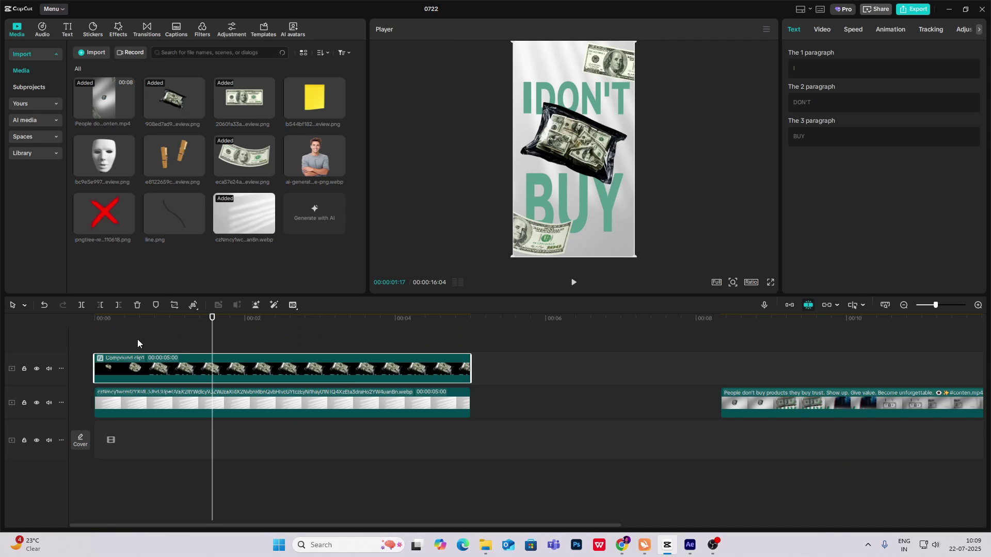
- Add Transform keyframes to the compound clip at its start and at 00:00:00:19
left_click(74, 345)
left_click(134, 374)
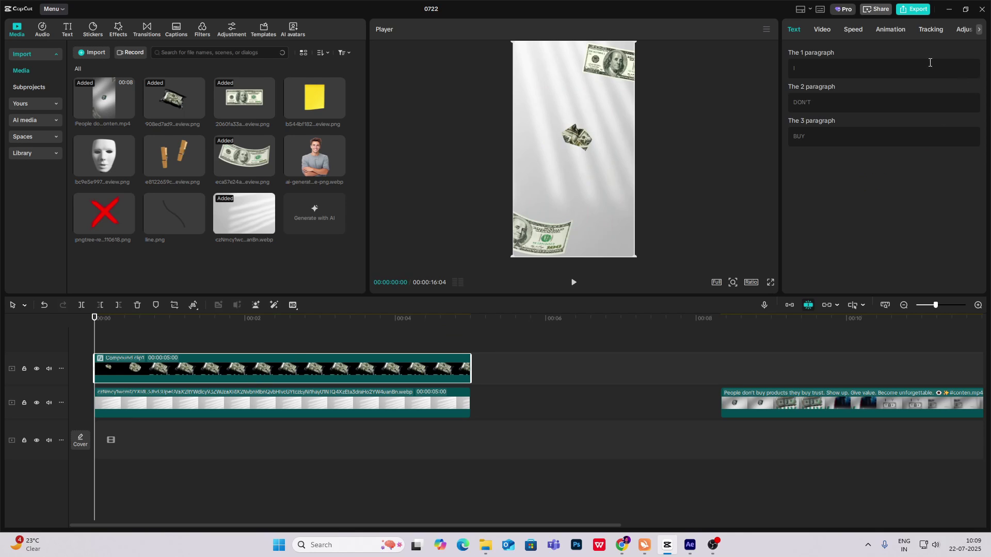
left_click(814, 32)
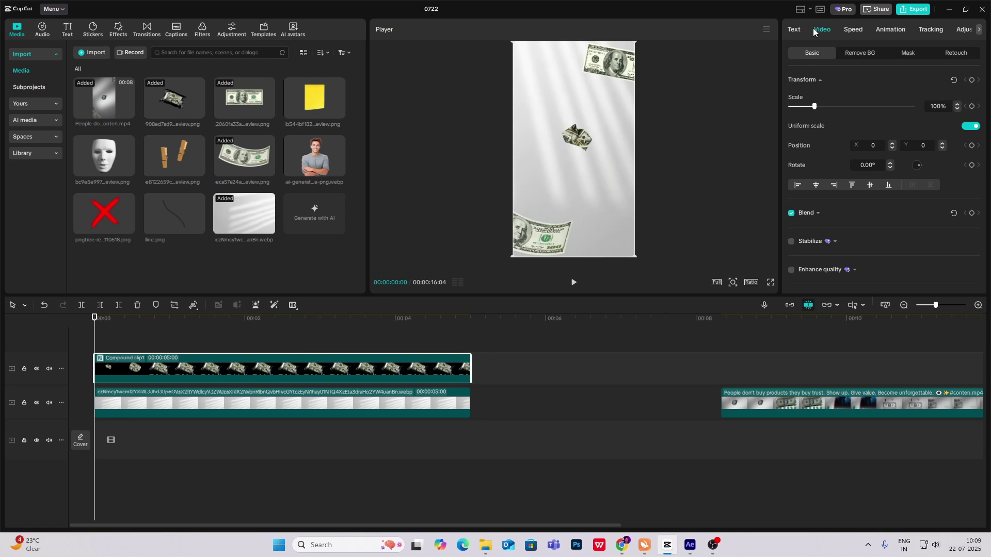
left_click(972, 80)
left_click_drag(97, 346, 141, 354)
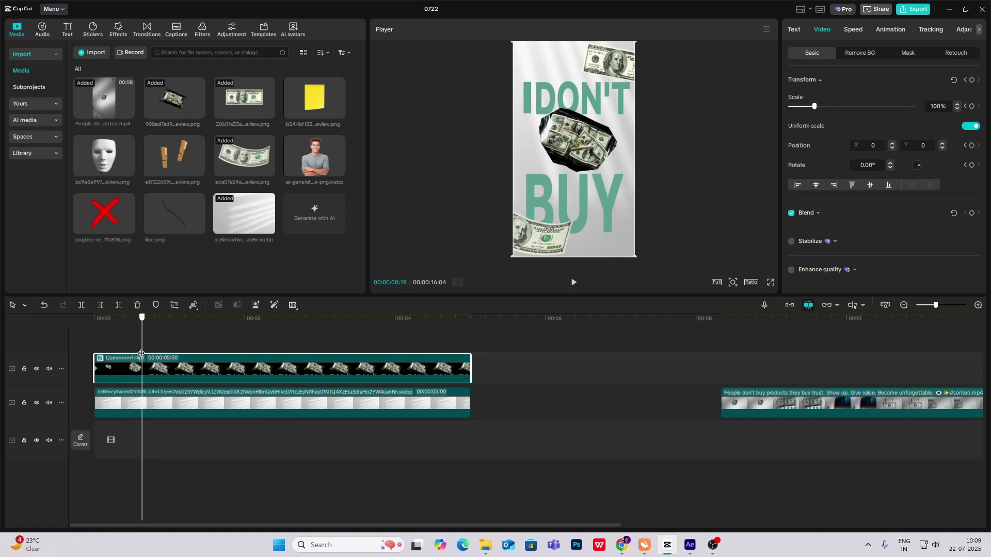
left_click(972, 80)
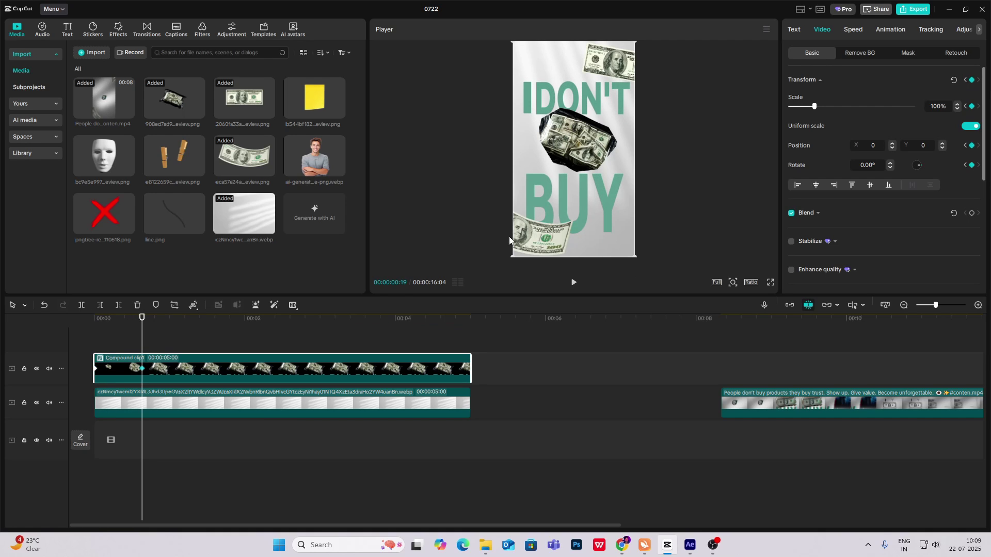
- At the compound clip's first keyframe, enlarge the clip to about 163% and shift it slightly downward
left_click_drag(137, 339, 55, 337)
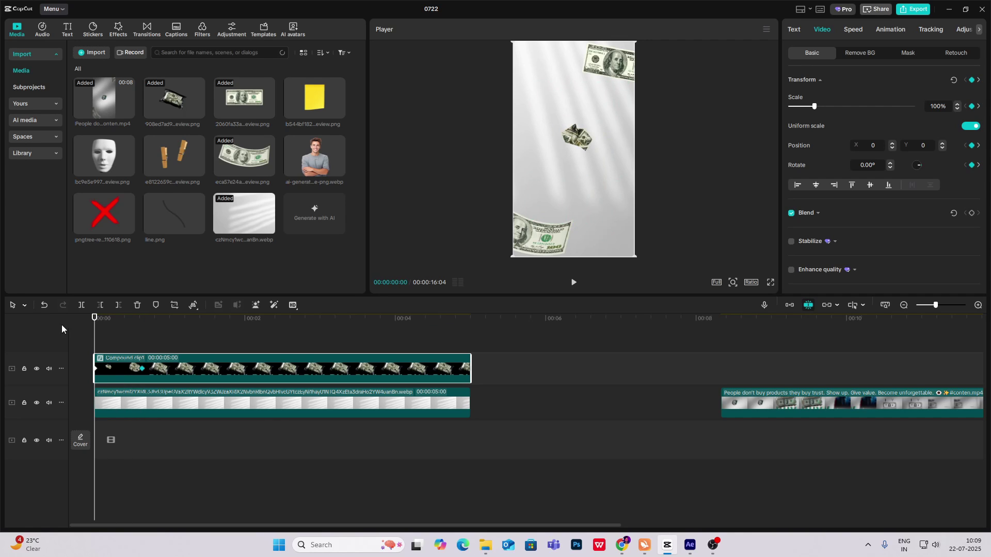
left_click_drag(639, 258, 733, 320)
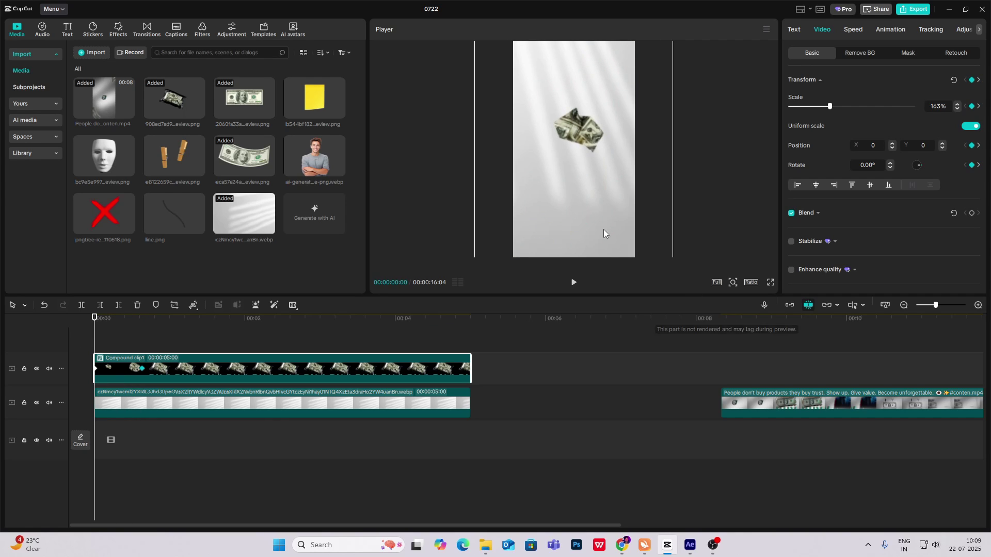
left_click_drag(610, 209, 612, 231)
- Apply a preset easing curve to the compound clip's opening keyframes, close the keyframe graph and play the animation from the start
left_click_drag(96, 339, 142, 340)
left_click(142, 368)
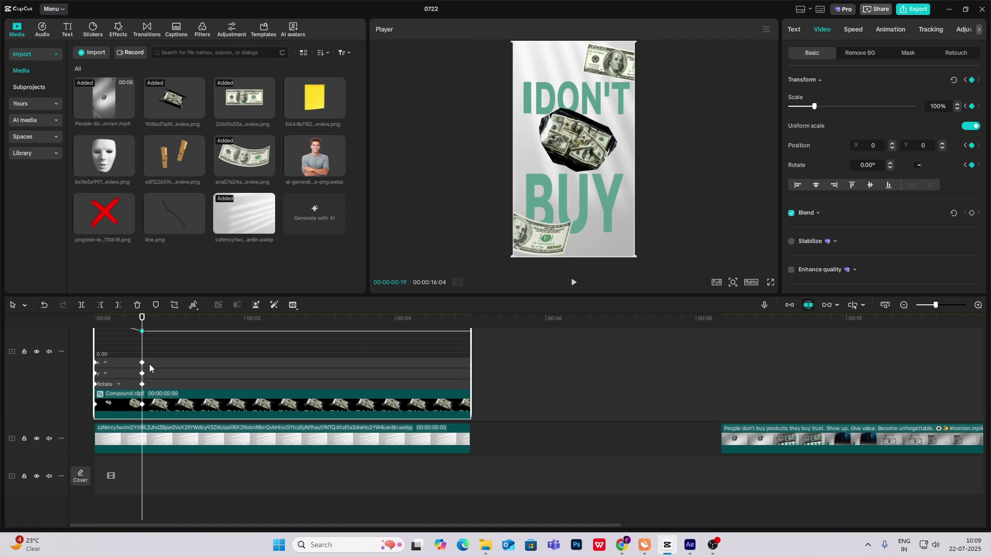
left_click(408, 350)
left_click(594, 439)
left_click(621, 367)
left_click(116, 411)
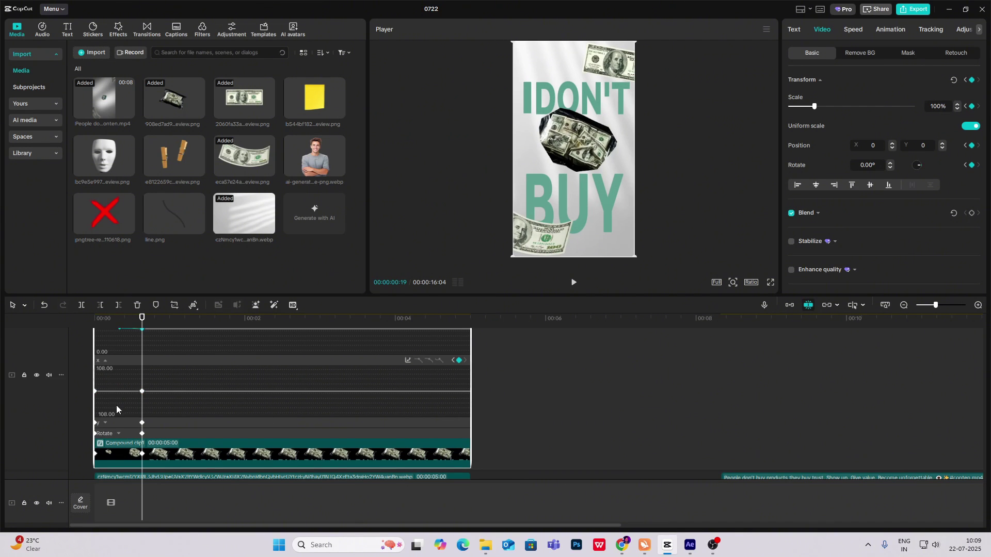
left_click(119, 432)
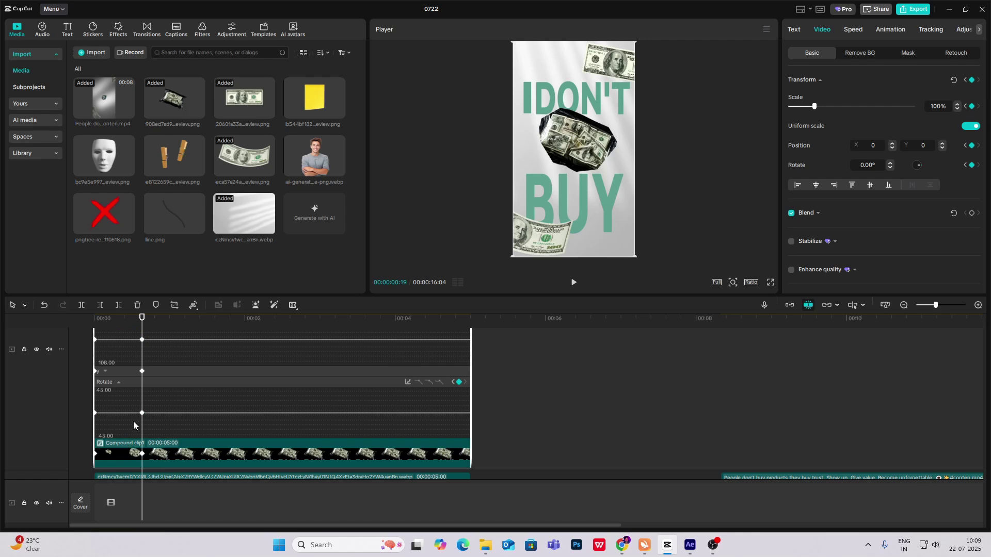
key("alt+k")
left_click(98, 336)
key("space")
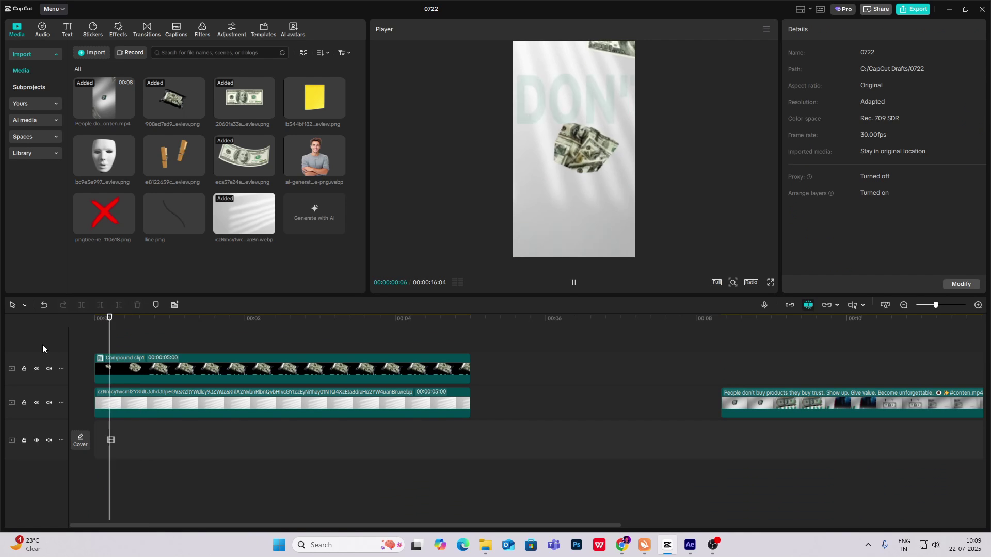
- Add a Transform keyframe to the compound clip at 00:00:01:17 and slide it out of frame to X -2154 at 00:00:02:13
left_click(221, 376)
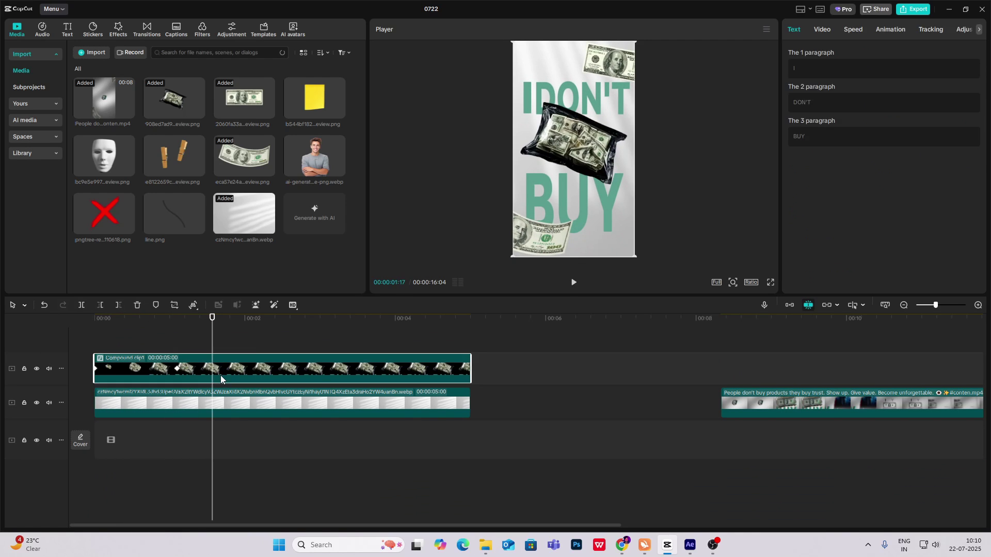
left_click(824, 30)
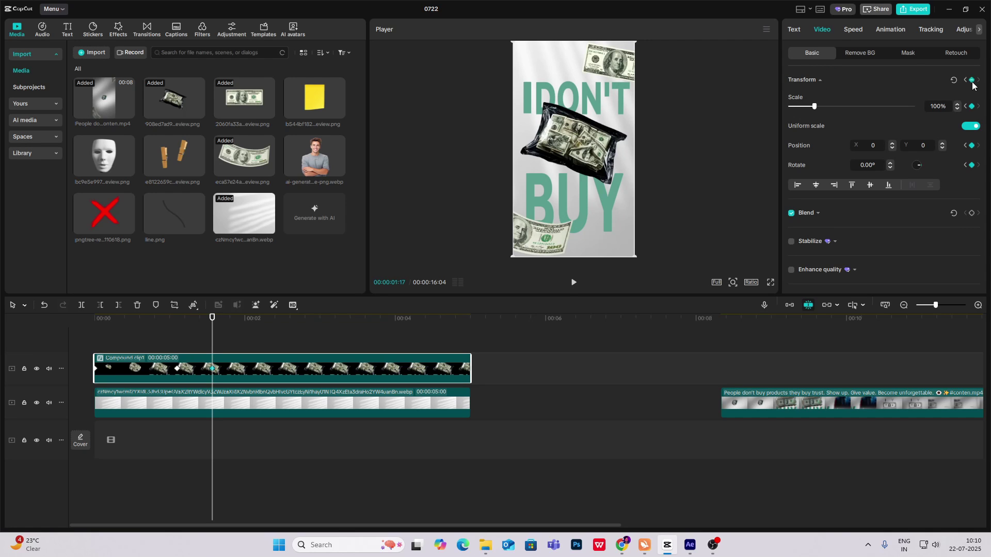
left_click_drag(213, 335, 277, 351)
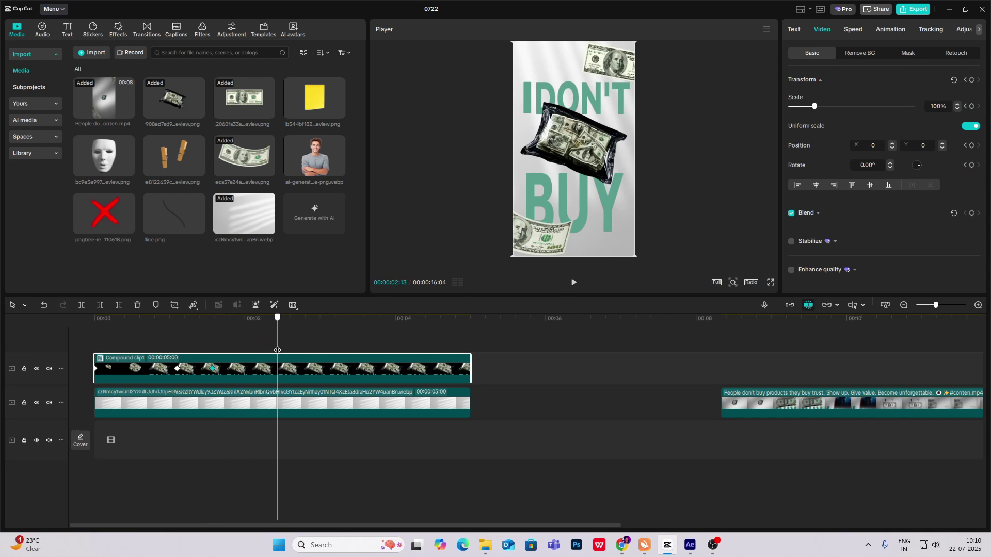
left_click_drag(598, 186, 481, 178)
- Apply the Quad Ease preset curve to the compound clip's X position slide-out and close the keyframe graph
key("alt+k")
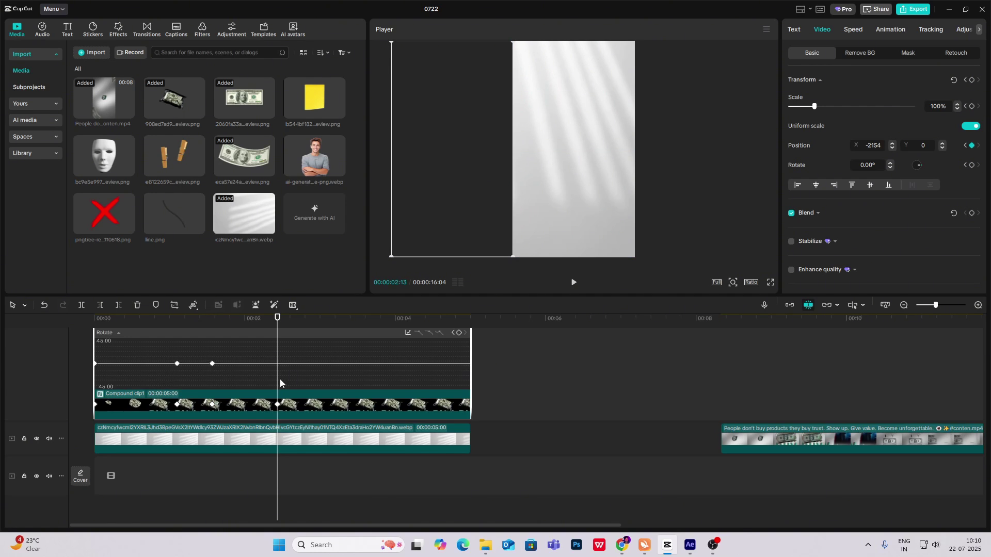
scroll(268, 387, "up", 2)
left_click(243, 398)
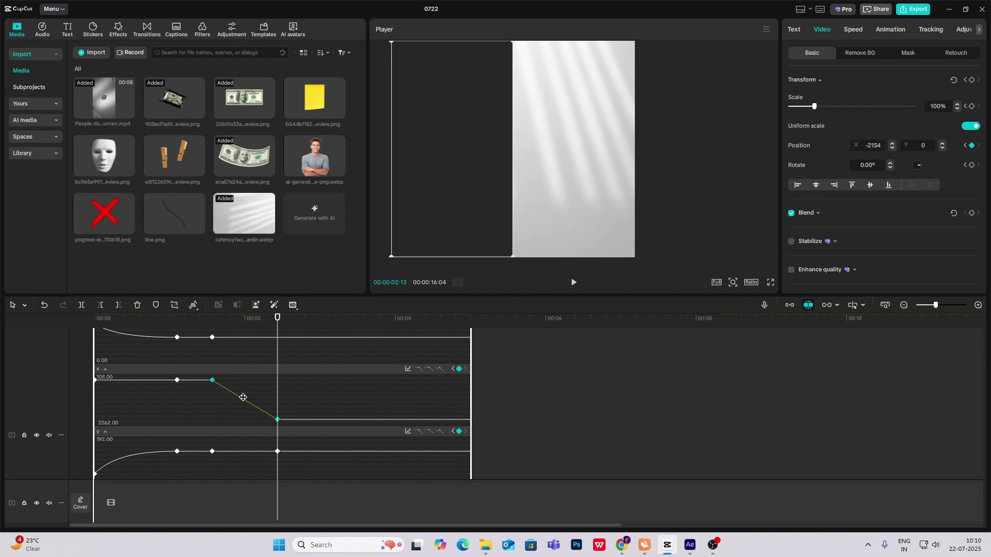
left_click(408, 370)
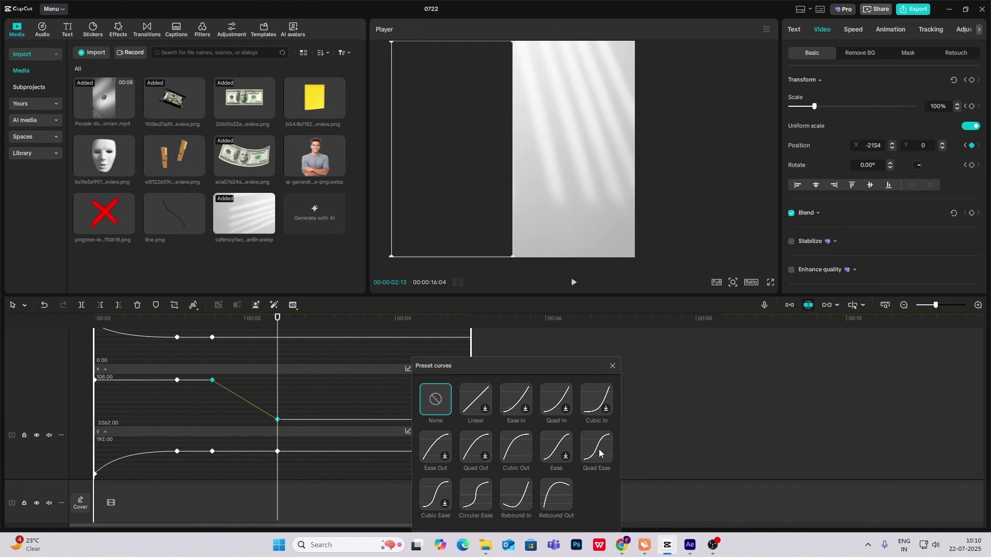
left_click(598, 448)
left_click(613, 365)
scroll(241, 436, "up", 1)
scroll(243, 433, "up", 1)
key("alt+k")
- Play the animation from the start and park the playhead at 00:00:02:08
left_click_drag(213, 335, 9, 352)
key("space")
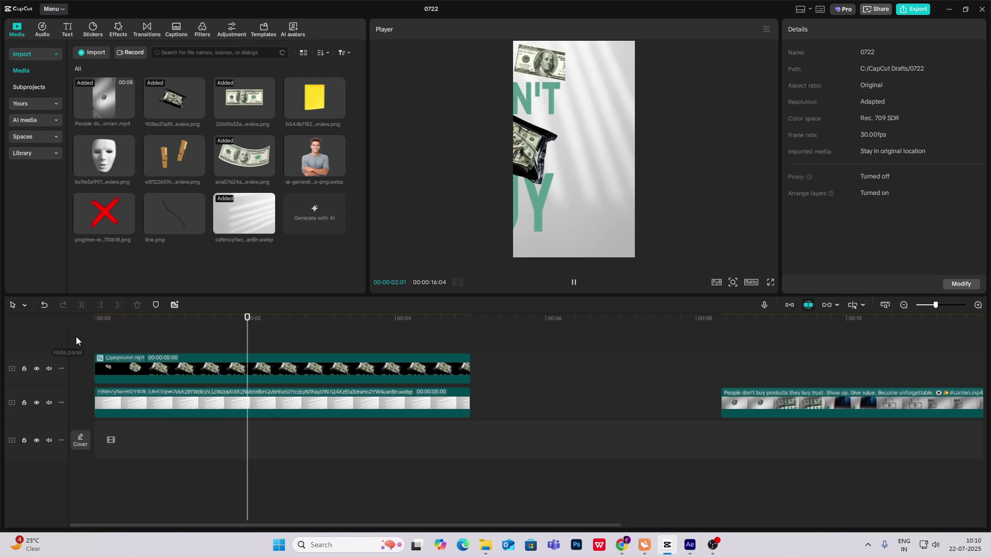
left_click(264, 324)
- Place the man's portrait image on a new track above the compound clip and scale it to 184%, centred in the frame
left_click_drag(311, 189, 235, 364)
left_click_drag(638, 211, 701, 298)
mouse_move(597, 218)
left_mouse_down()
mouse_move(582, 212)
mouse_move(590, 214)
left_mouse_up()
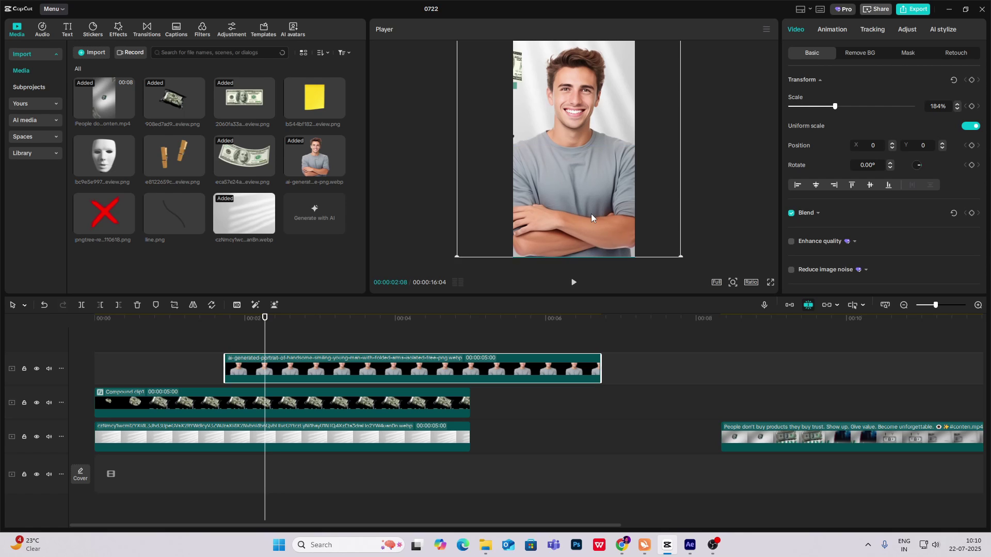
- Add a Split mask to the portrait at X 22, Y -381 so its lower edge fades into the background
left_click(908, 55)
left_click(818, 96)
left_click(806, 127)
left_click_drag(599, 159, 582, 234)
left_click(812, 53)
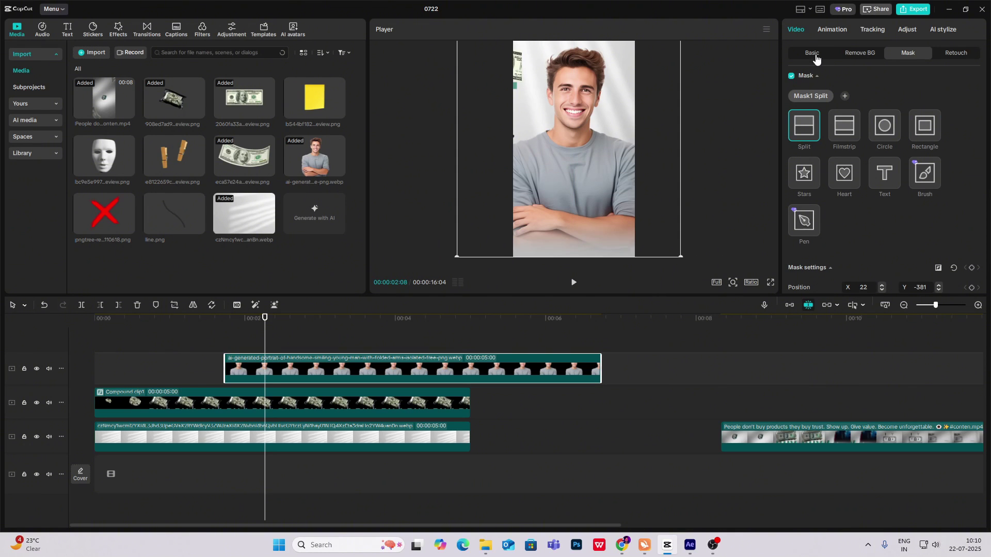
- Add the red cross image on a new track above the portrait and position it enlarged over the man's face
left_click_drag(111, 216, 227, 341)
left_click_drag(584, 207, 574, 130)
left_click_drag(635, 170, 646, 181)
- Split the portrait and red cross clips where the compound clip ends and delete the parts beyond it
left_click_drag(472, 338, 500, 429)
key("ctrl+b")
key("Delete")
left_click_drag(228, 343, 267, 356)
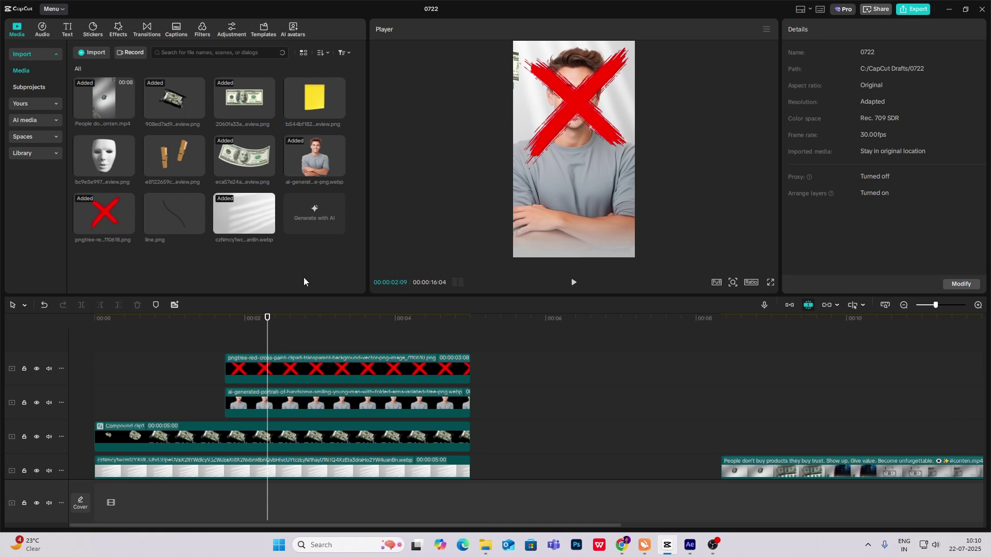
- Apply the Fade In animation to both the FROM and STRANGERS text clips
scroll(846, 357, "down", 1)
scroll(795, 387, "right", 3)
left_click_drag(804, 382, 556, 410)
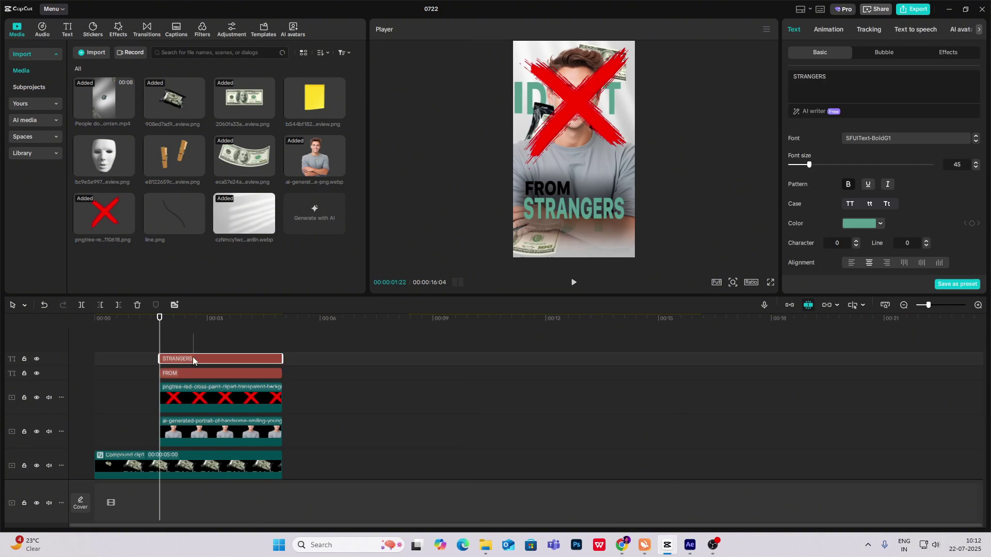
left_click(196, 372, "ctrl")
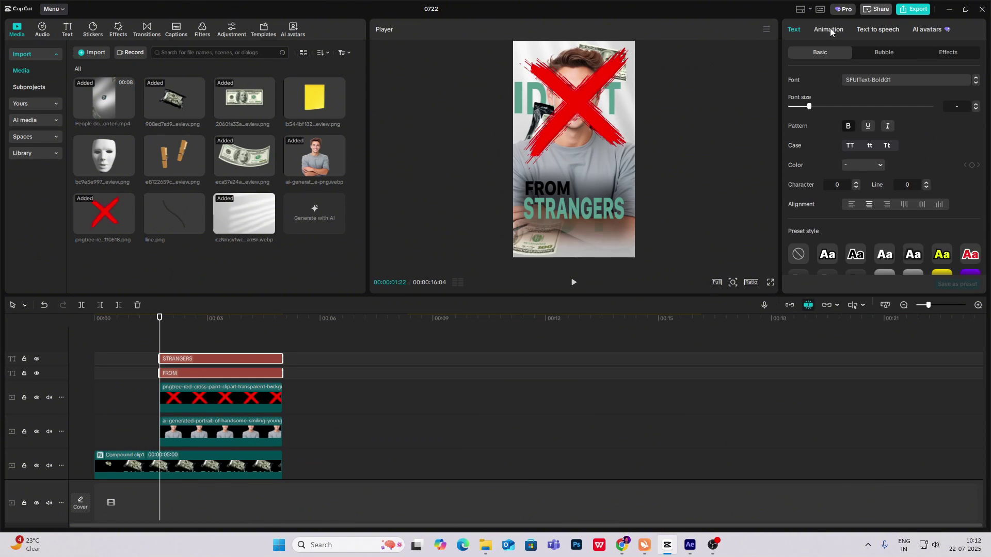
left_click(830, 29)
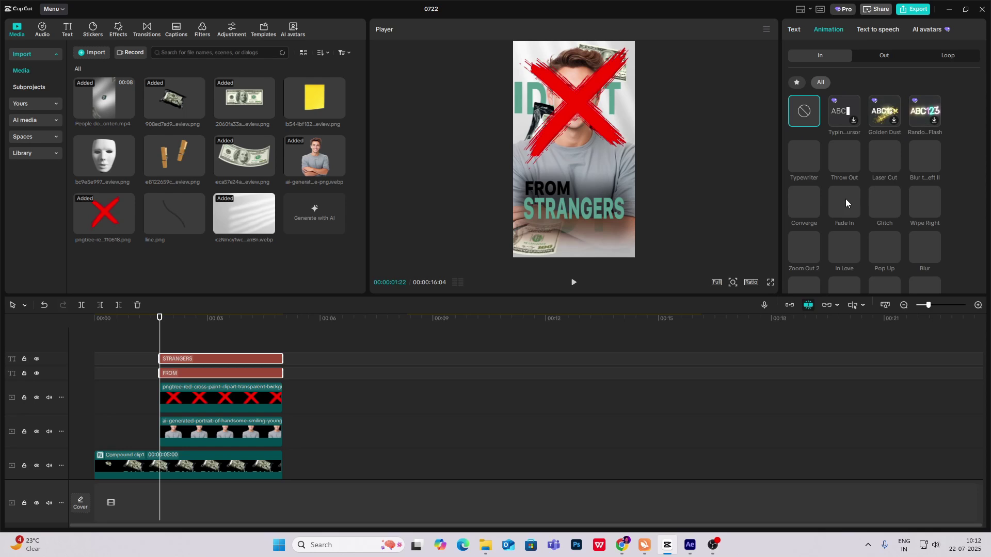
left_click(846, 199)
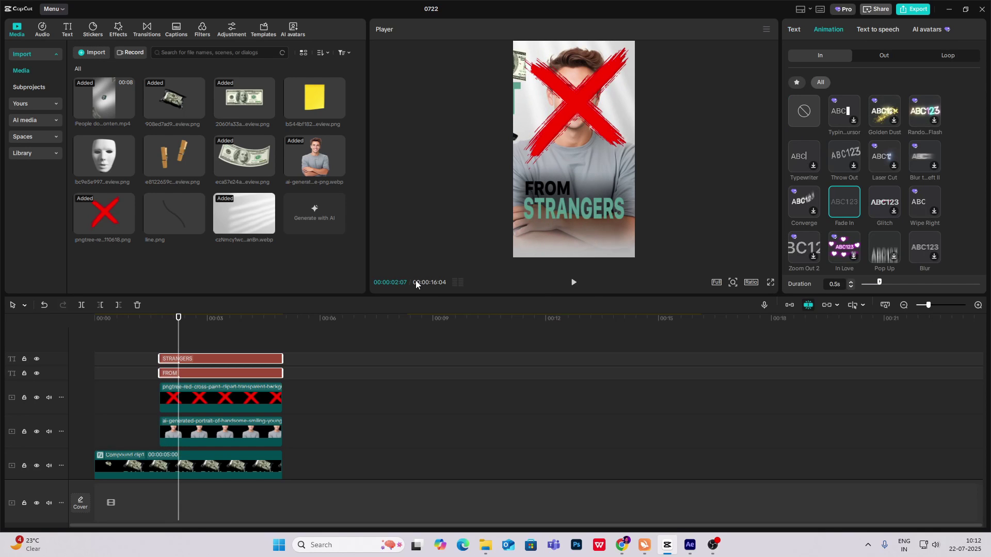
- Combine the portrait, red cross and both texts into a compound clip and start it at 00:00:01:17, on the lower clip's slide-out keyframe
left_click_drag(148, 336, 262, 429)
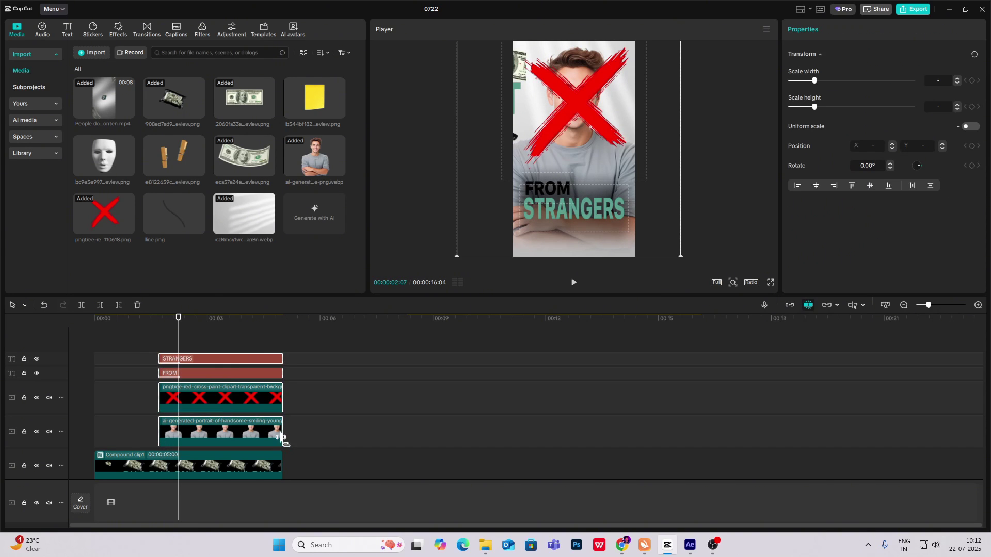
key("alt+g")
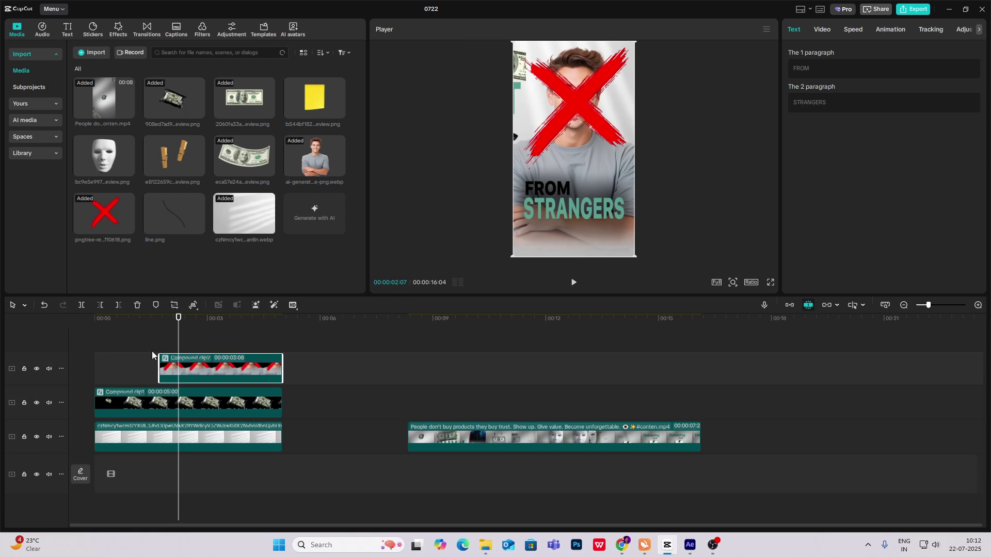
left_click(136, 345)
left_click_drag(135, 345, 193, 376)
left_click(160, 395)
left_click(159, 411)
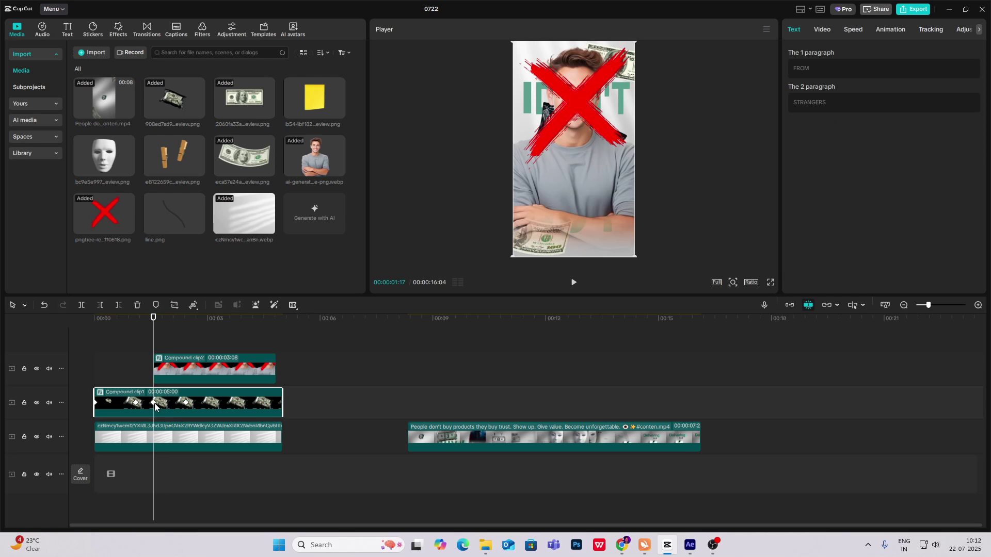
- Keyframe the portrait compound clip's slide-in from X 2154 at 00:00:01:17 to X 0 at 00:00:02:13
left_click(167, 375)
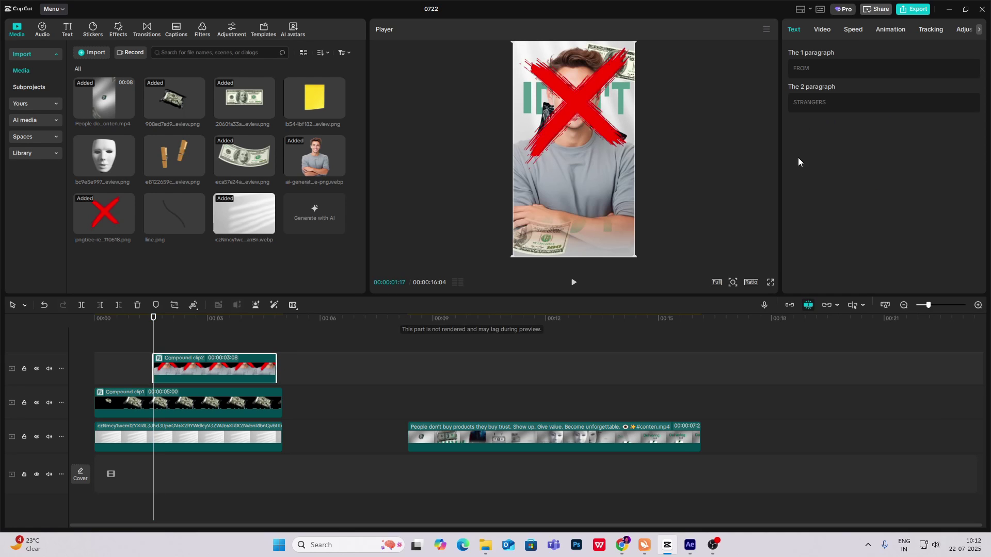
left_click(823, 29)
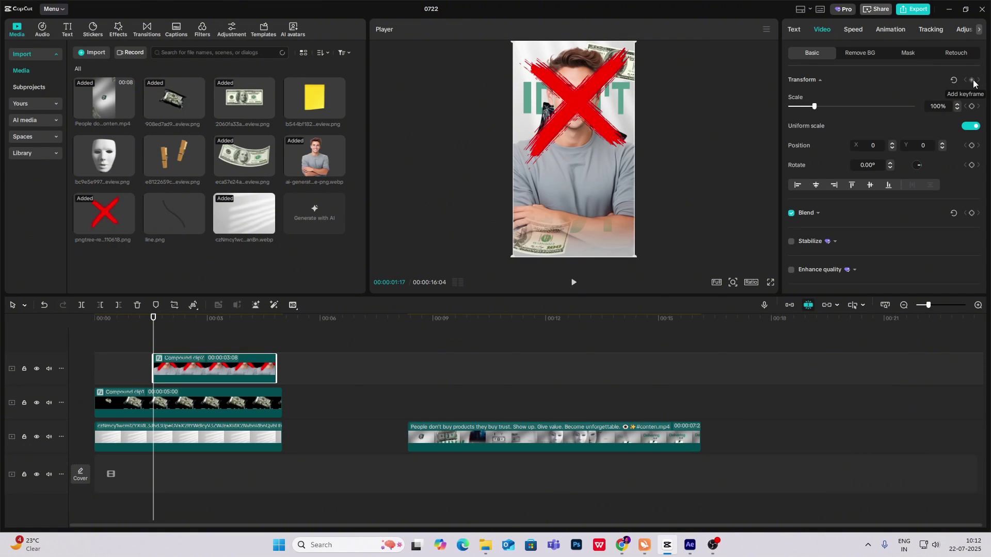
left_click(973, 81)
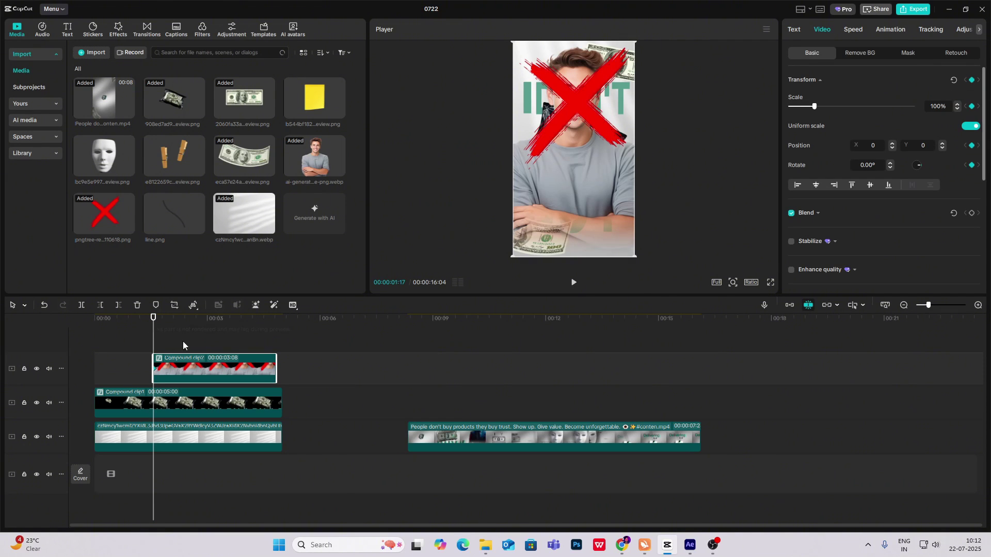
left_click(176, 406)
left_click_drag(155, 346, 184, 345)
left_click(186, 369)
left_click(822, 30)
left_click(973, 81)
left_click_drag(183, 339, 155, 343)
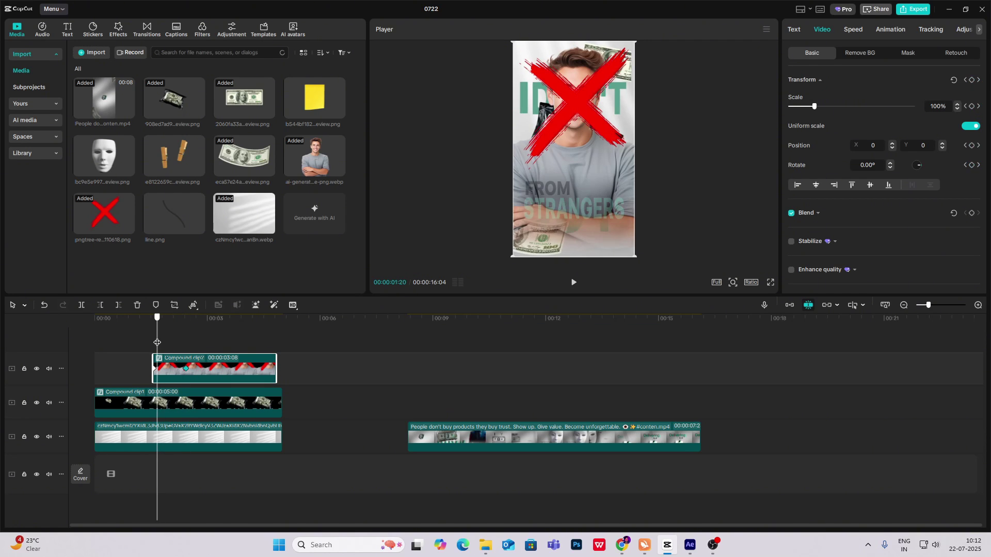
left_click_drag(571, 227, 694, 219)
- Apply an ease-in-out preset curve to the portrait compound clip's X position slide-in and close the keyframe graph
key("alt+k")
left_click(176, 390)
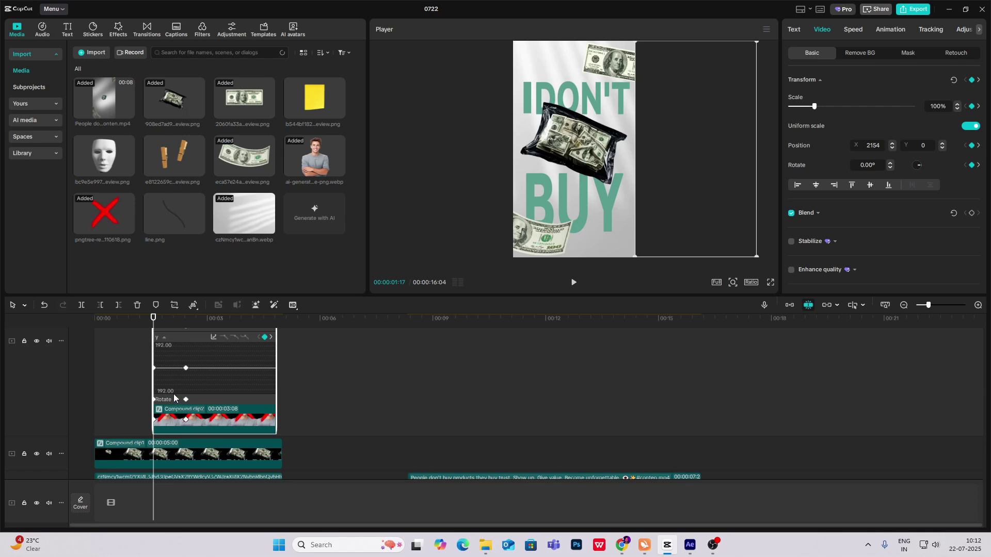
scroll(174, 390, "up", 5)
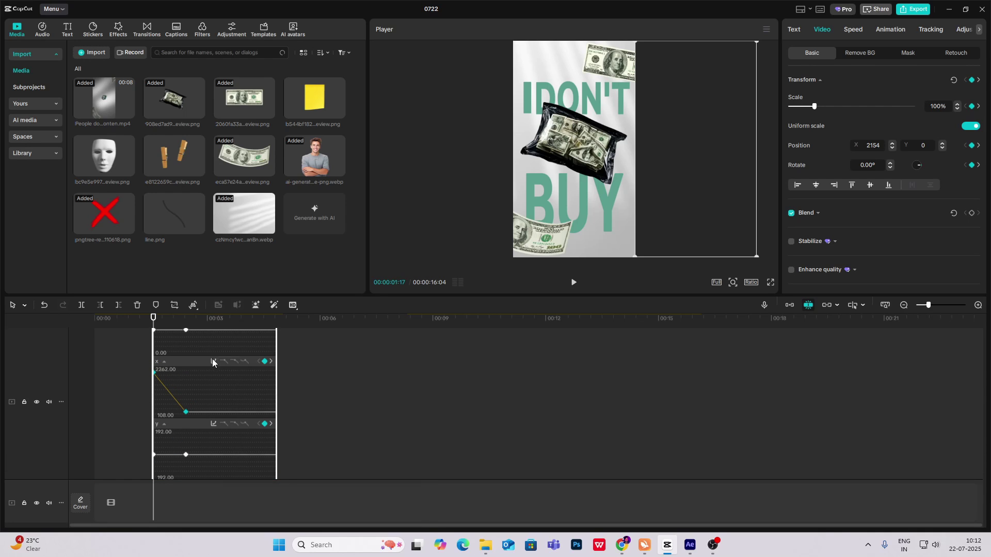
left_click(214, 361)
left_click(402, 447)
left_click(419, 371)
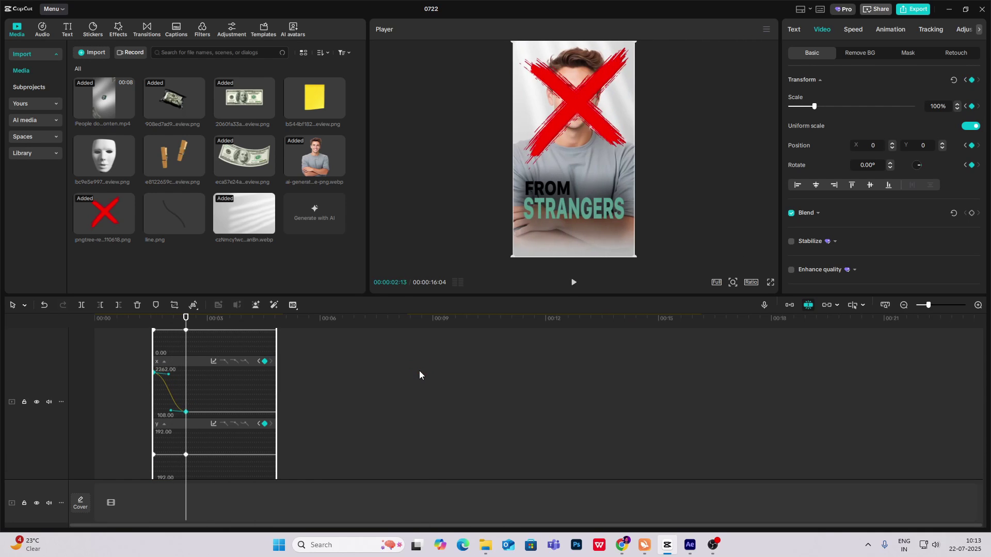
left_click(419, 375)
- Play back the transition from the "I DON'T BUY" scene to the portrait scene to check its timing
left_click(149, 349)
key("space")
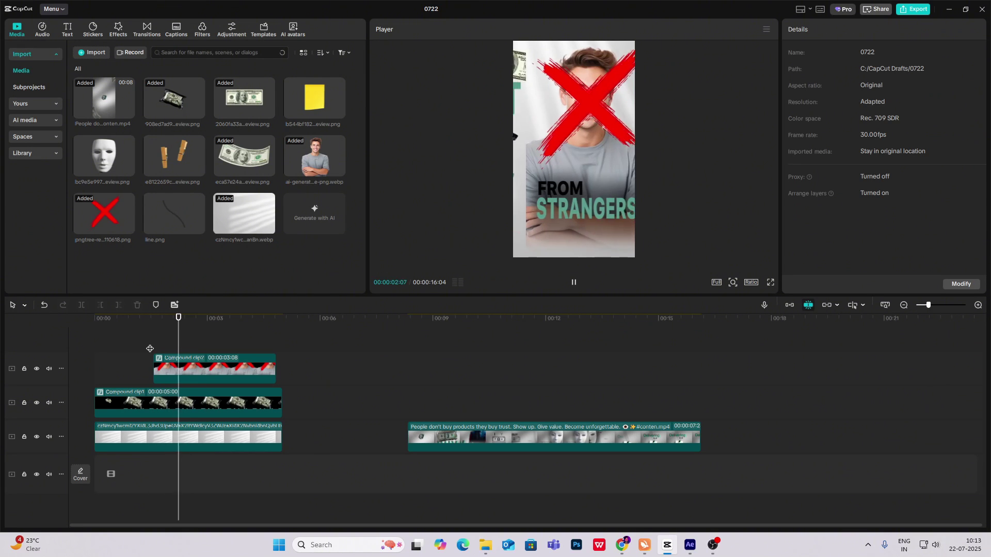
left_click(149, 349)
left_click(168, 368)
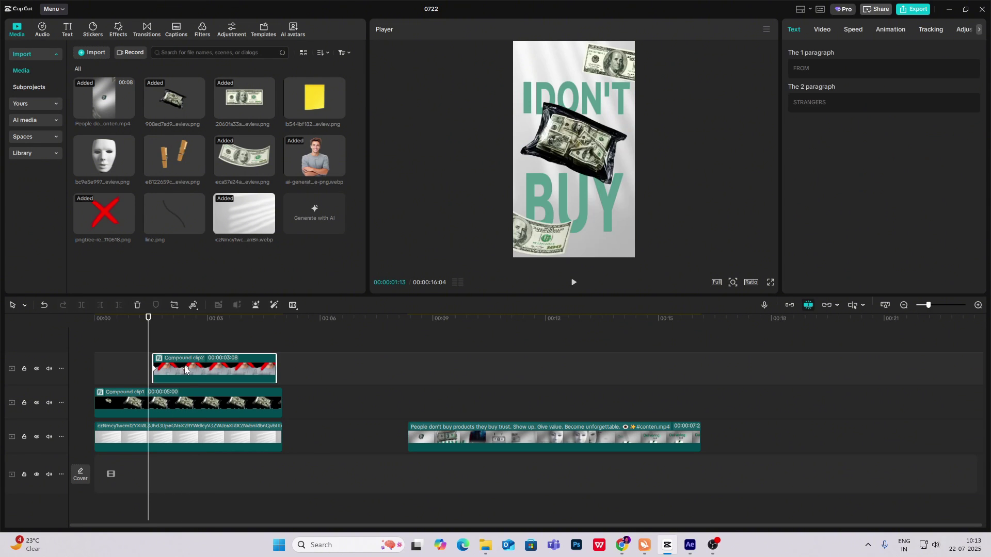
left_click(150, 346)
key("space")
key("space")
left_click(152, 346)
key("space")
left_click(82, 360)
key("space")
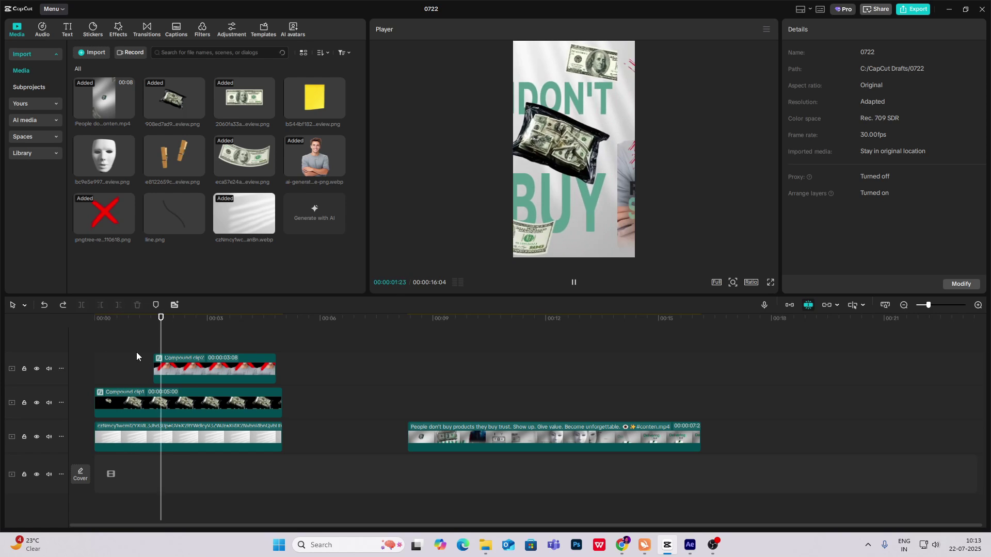
key("space")
- Check the "I BUY" text in the reference clip and add a text clip reading "I BUY" above the portrait compound clip
mouse_move(438, 385)
left_mouse_down()
mouse_move(475, 392)
mouse_move(454, 396)
left_mouse_up()
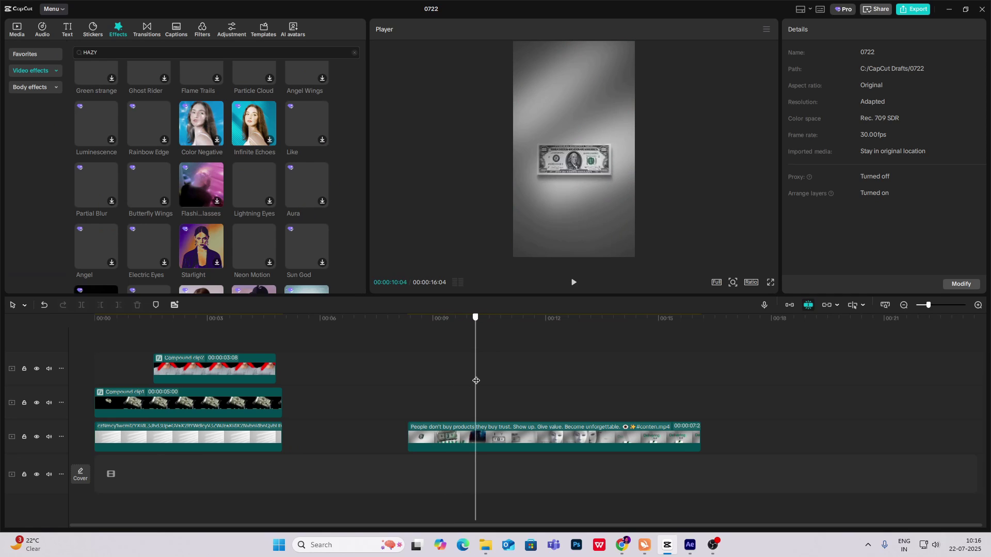
mouse_move(476, 380)
left_mouse_down()
mouse_move(498, 386)
mouse_move(486, 381)
left_mouse_up()
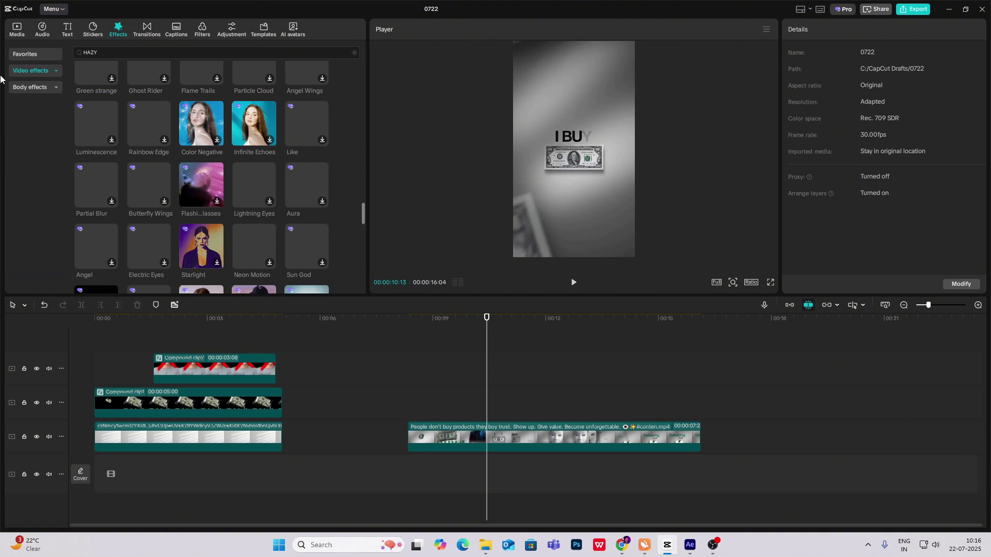
left_click(18, 31)
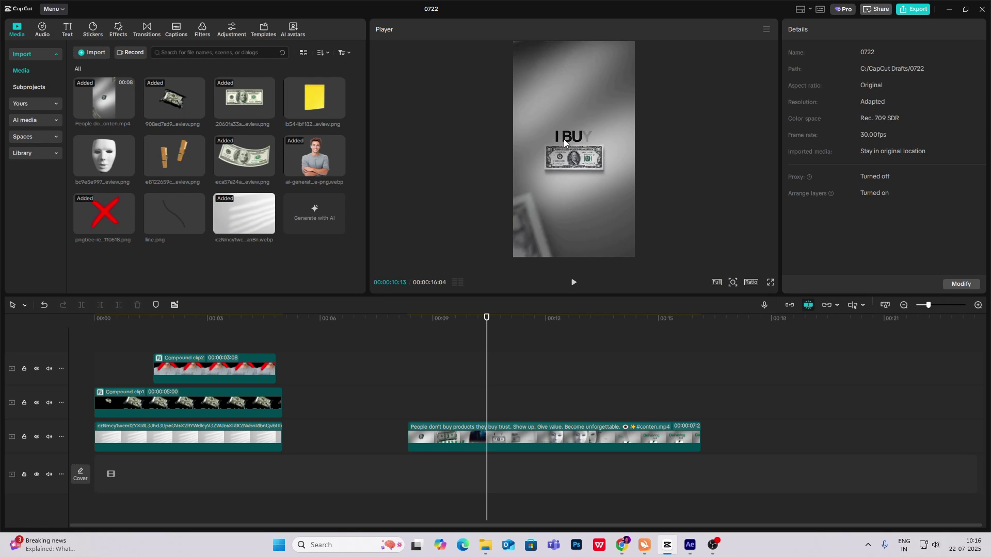
left_click(184, 340)
left_click(70, 33)
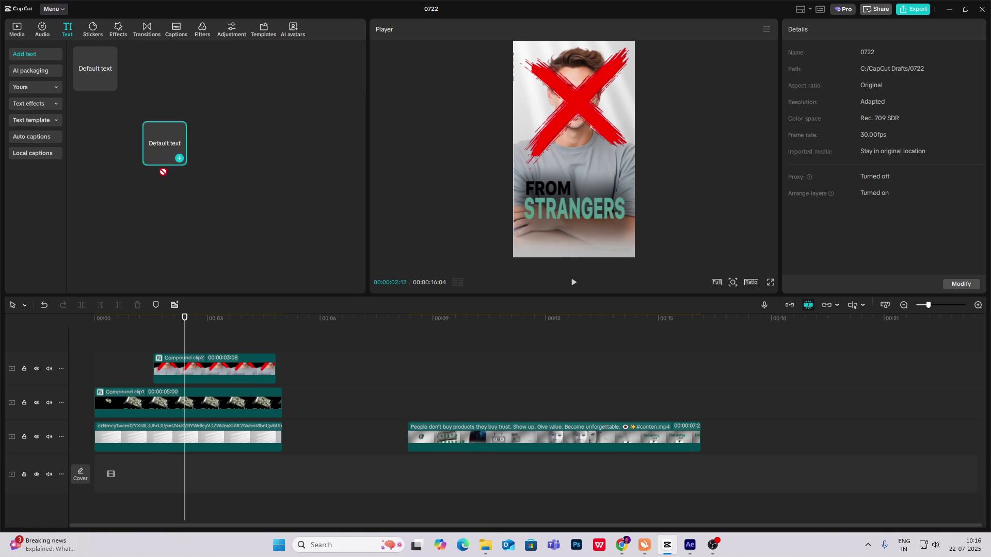
left_click_drag(122, 102, 197, 345)
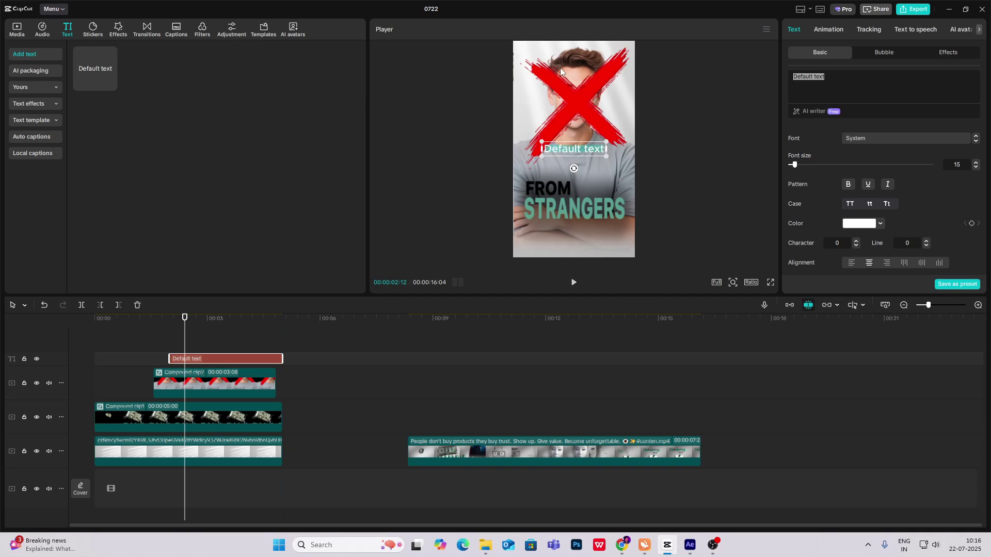
type("I BUY")
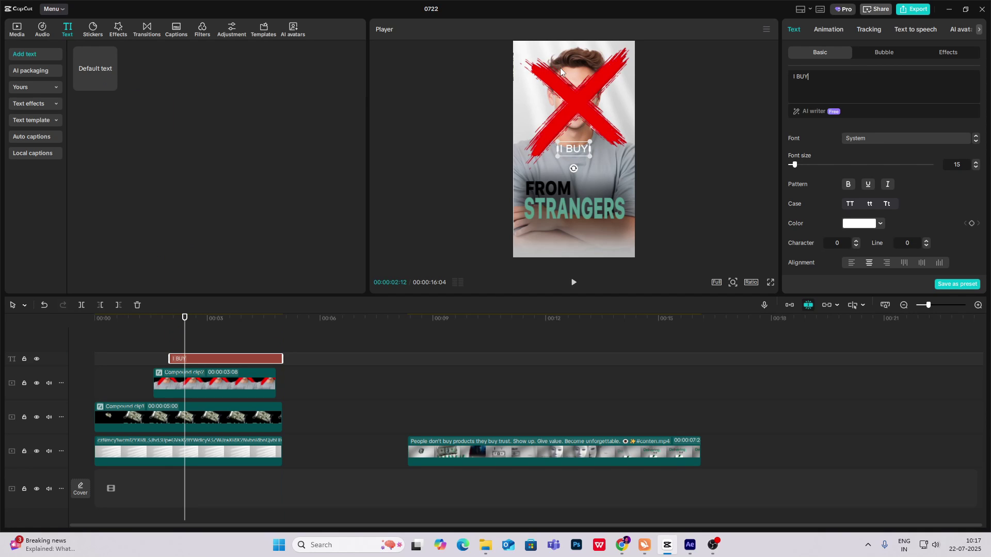
- Apply the Flicker in-animation to the "I BUY" text with a duration of 1.6 s and play it
left_click(826, 30)
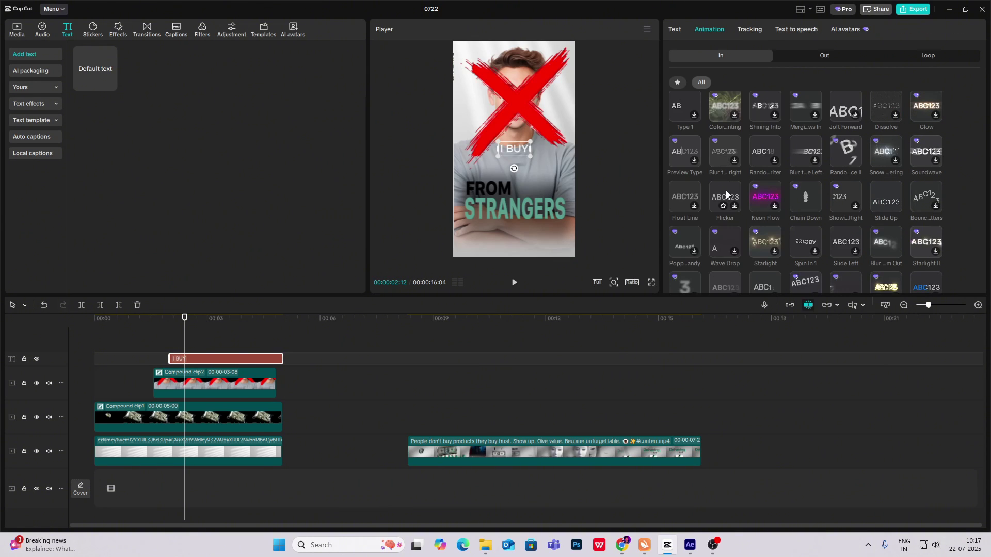
left_click(726, 194)
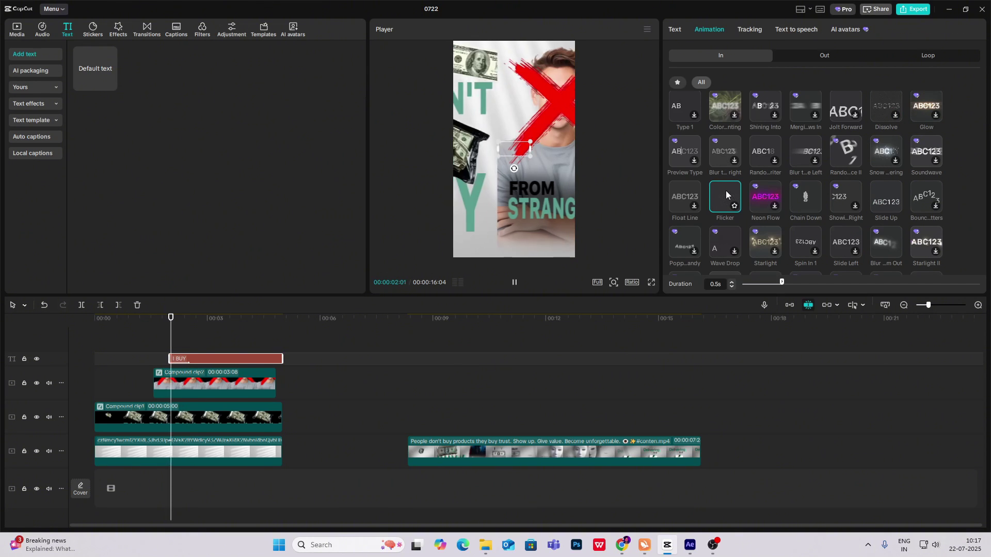
left_click_drag(782, 282, 871, 290)
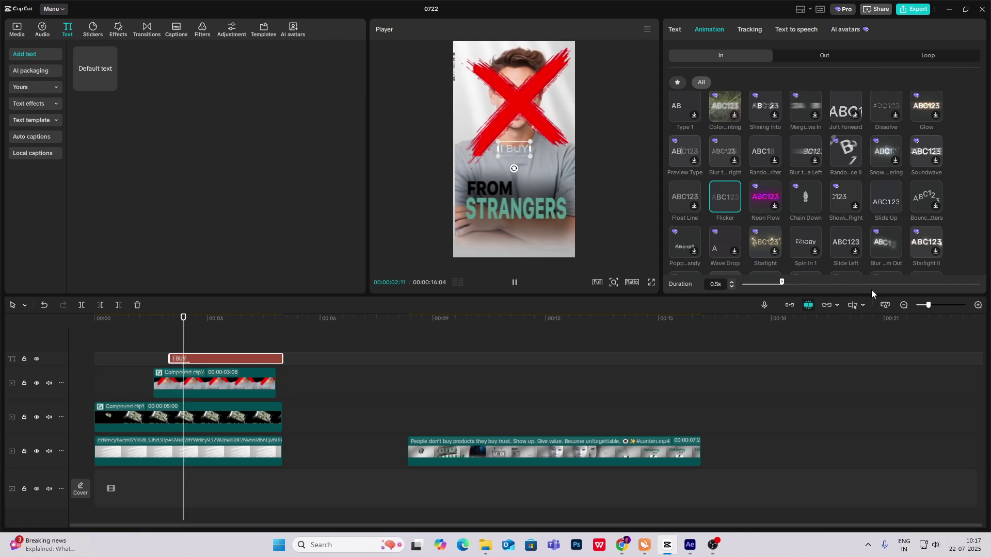
key("space")
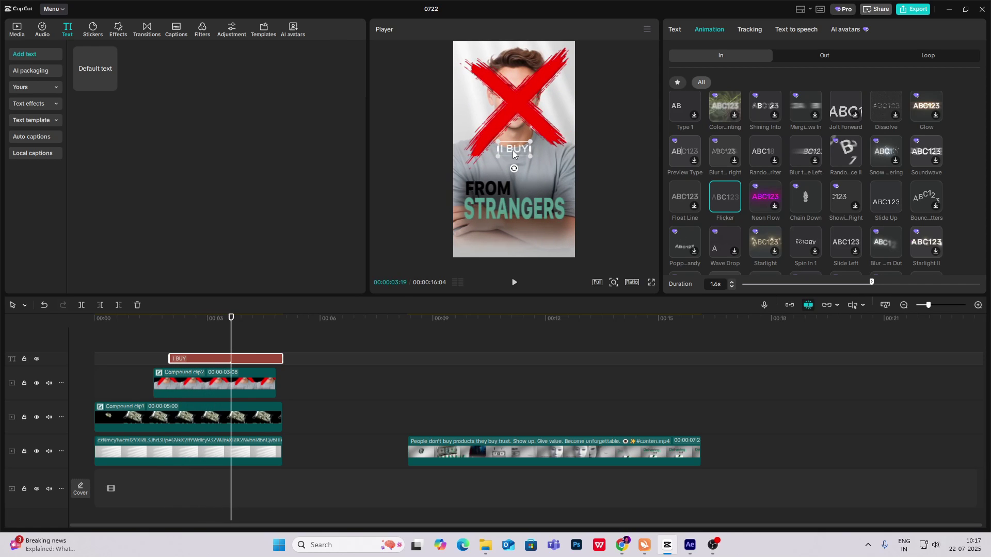
- Keyframe the portrait compound clip's slide-out from X 0 at 00:00:03:00 to X -2154 at 00:00:04:04
left_click_drag(454, 401, 229, 409)
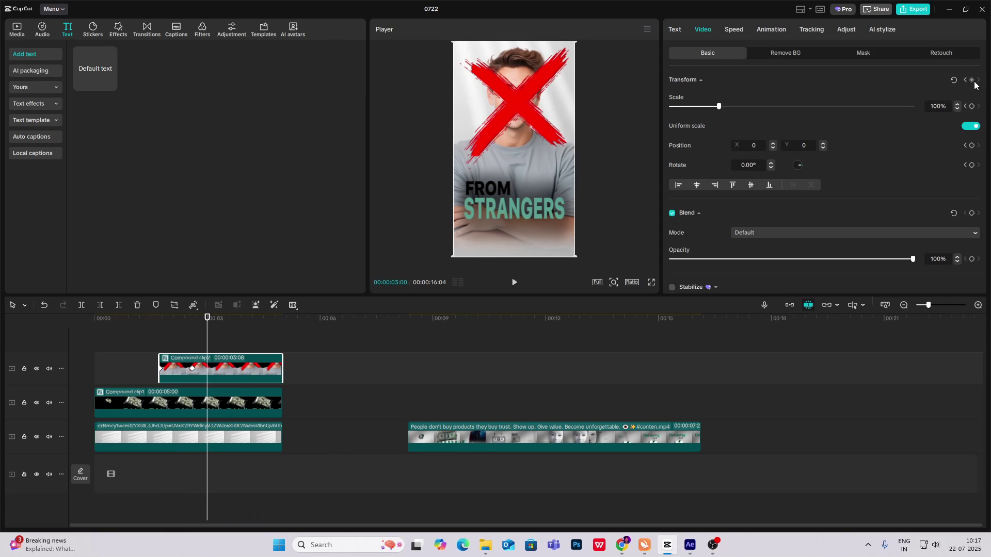
left_click(973, 81)
left_click_drag(206, 343, 250, 354)
left_click_drag(565, 208, 383, 246)
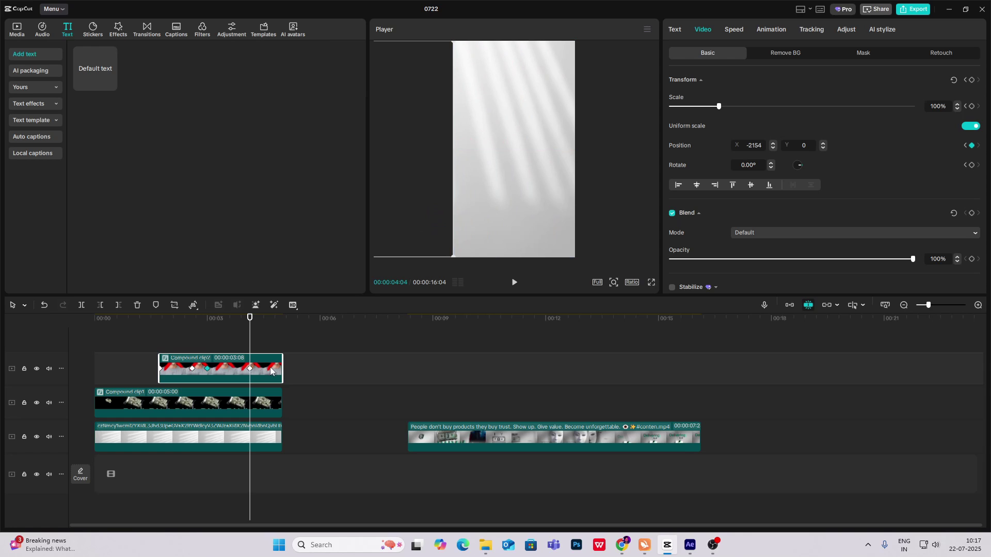
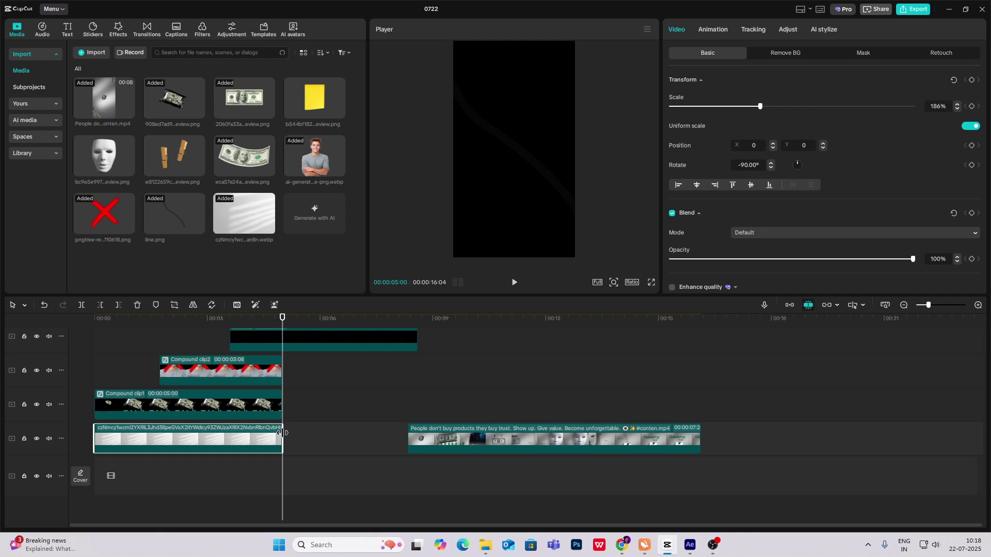
scroll(336, 348, "up", 2)
left_click_drag(464, 227, 589, 113)
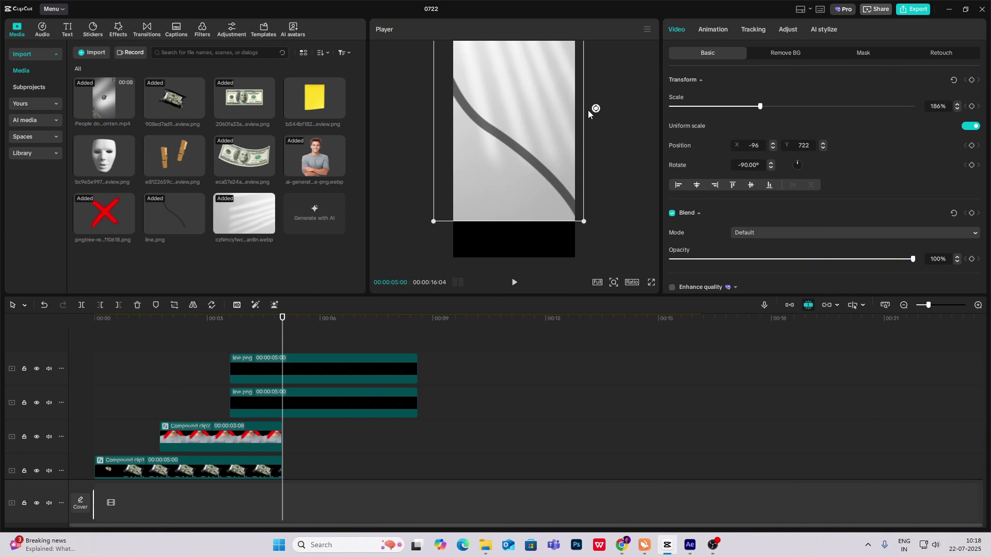
key("ctrl+z")
- Move the upper line image to Y -120 and rotate it to about 64° so it crosses the other line
left_click(283, 376)
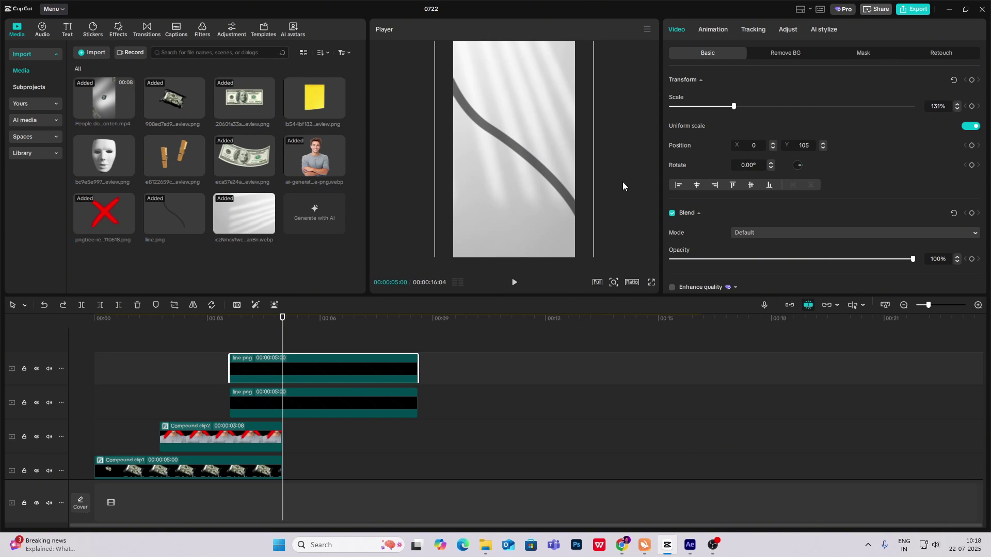
left_click(614, 283)
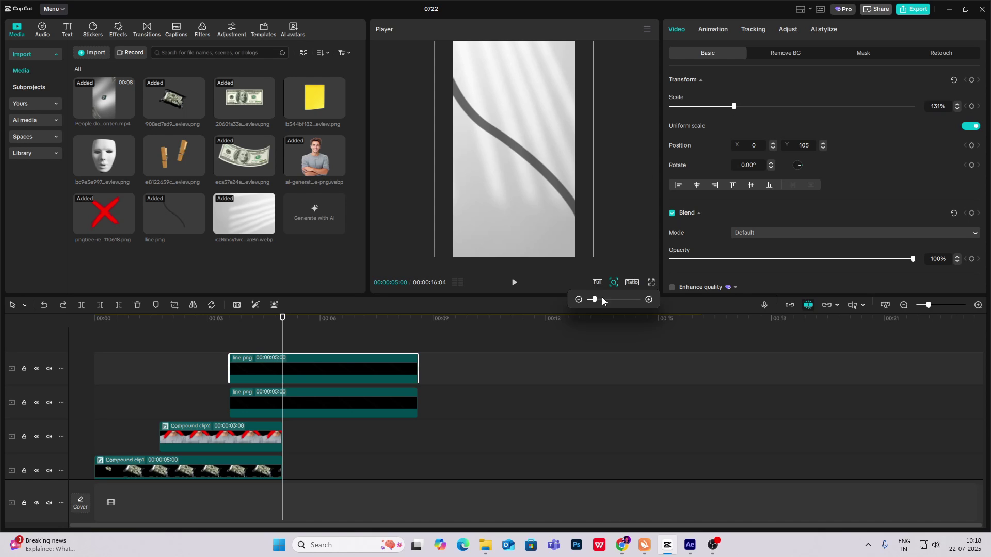
left_click_drag(597, 298, 587, 298)
left_click_drag(515, 239, 518, 167)
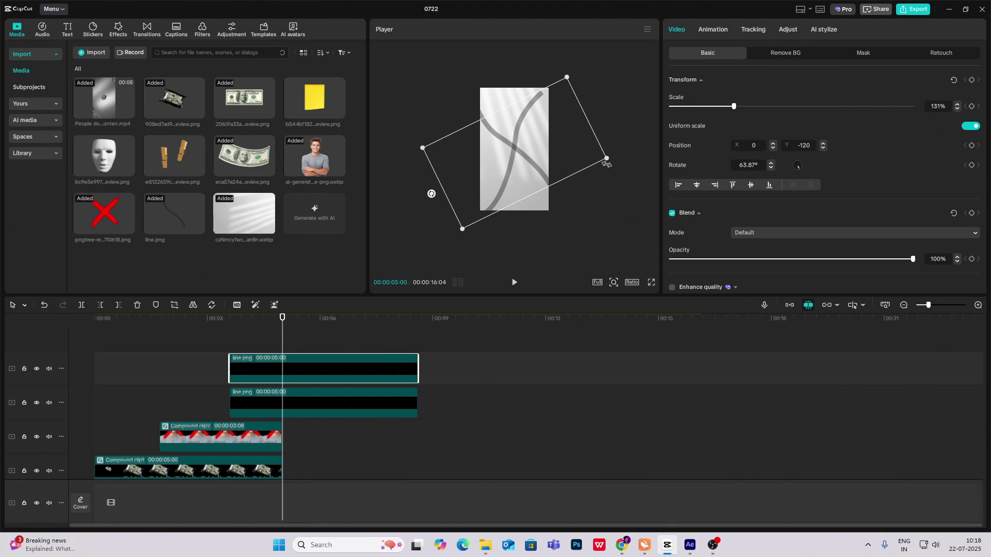
- Scale the rotated upper line image to 150% and reposition it so it crosses the other line
left_click_drag(606, 159, 620, 160)
left_click_drag(524, 179, 546, 167)
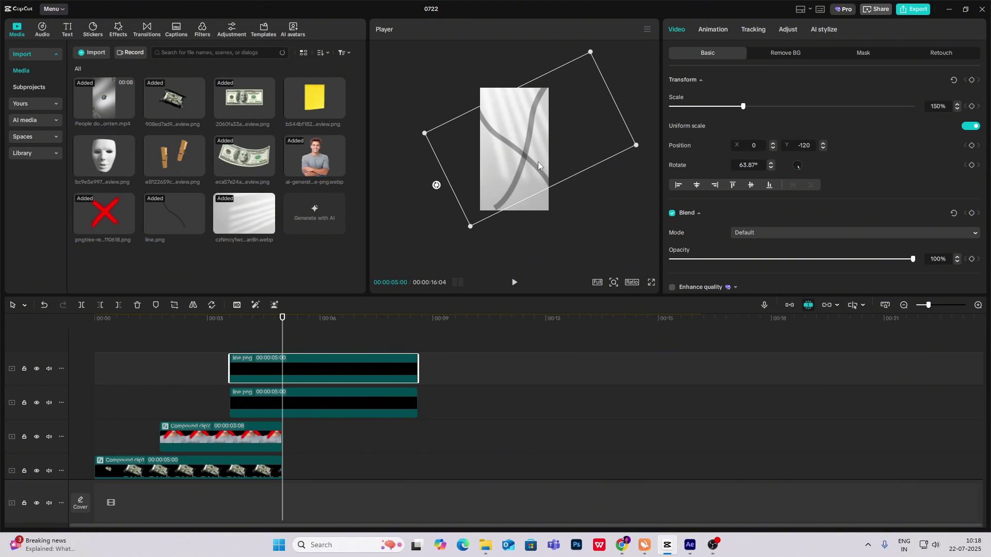
left_click(538, 166)
- Add the white mask image above the lines, scale it to 52% and place it at X 447, Y 177
left_click_drag(105, 156, 232, 337)
left_click_drag(566, 102, 521, 154)
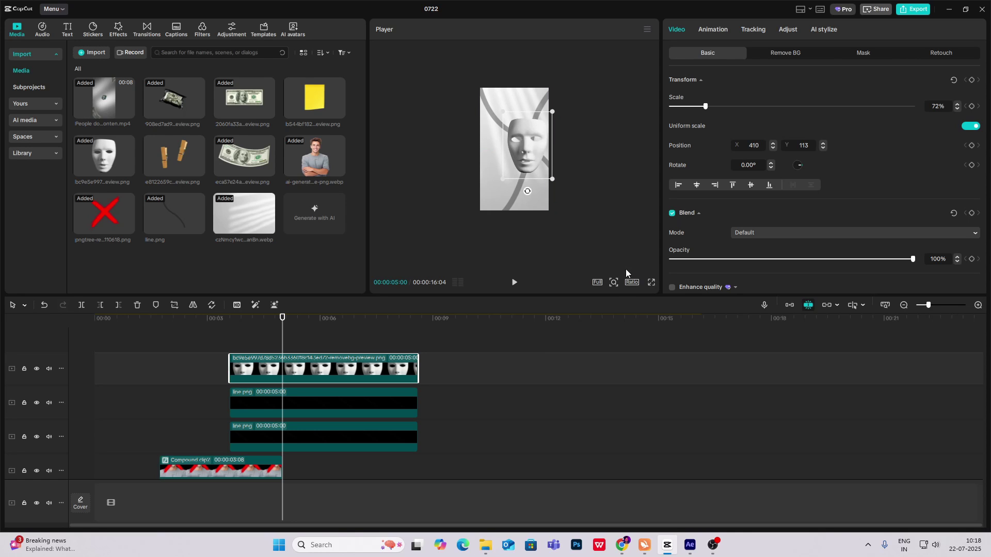
left_click(613, 282)
left_click_drag(588, 299, 595, 299)
left_click_drag(581, 83, 569, 102)
left_click_drag(535, 150, 537, 147)
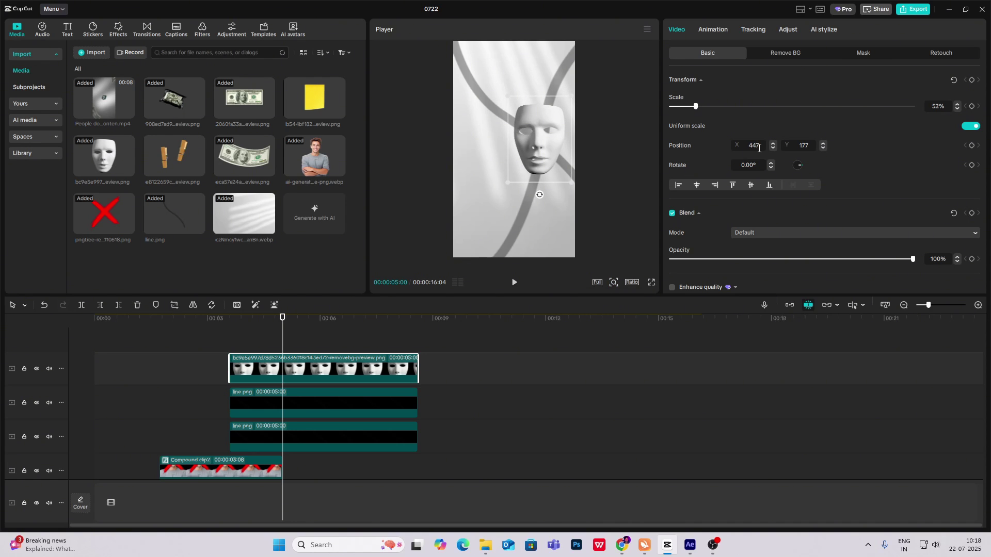
- Compare the mask scene with the "from Faces" part of the reference clip and return to 00:00:03:18
scroll(621, 414, "down", 3)
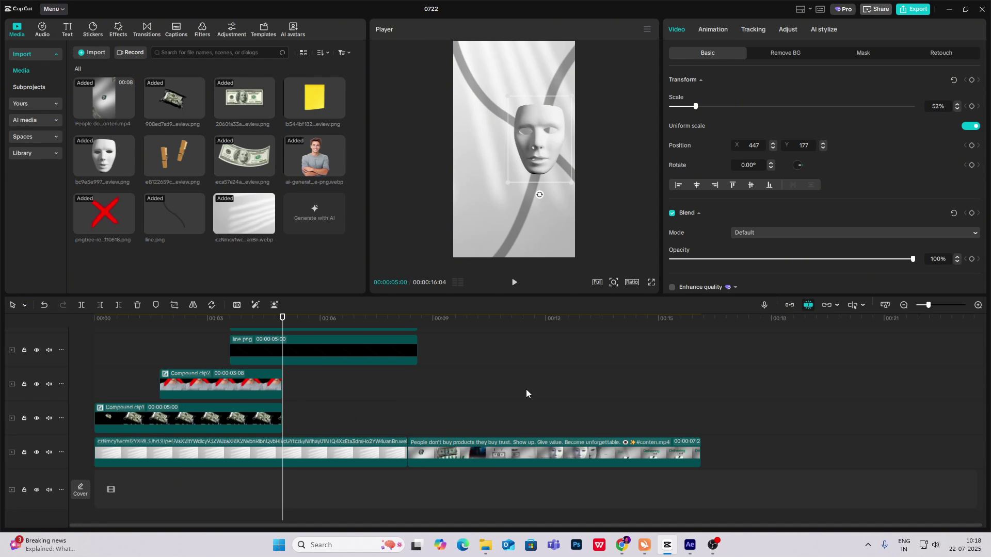
left_click(525, 389)
left_click(535, 397)
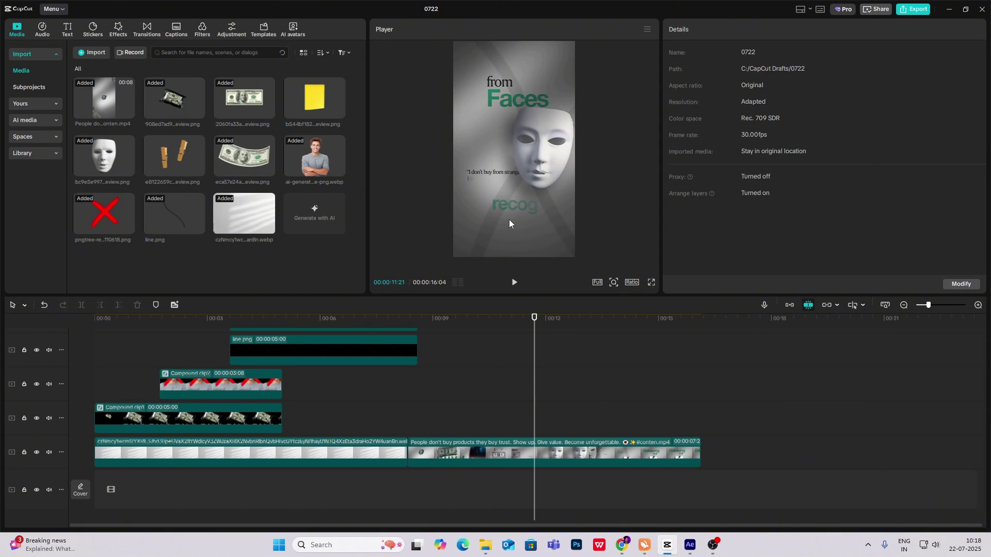
left_click_drag(539, 380, 283, 382)
scroll(310, 371, "up", 2)
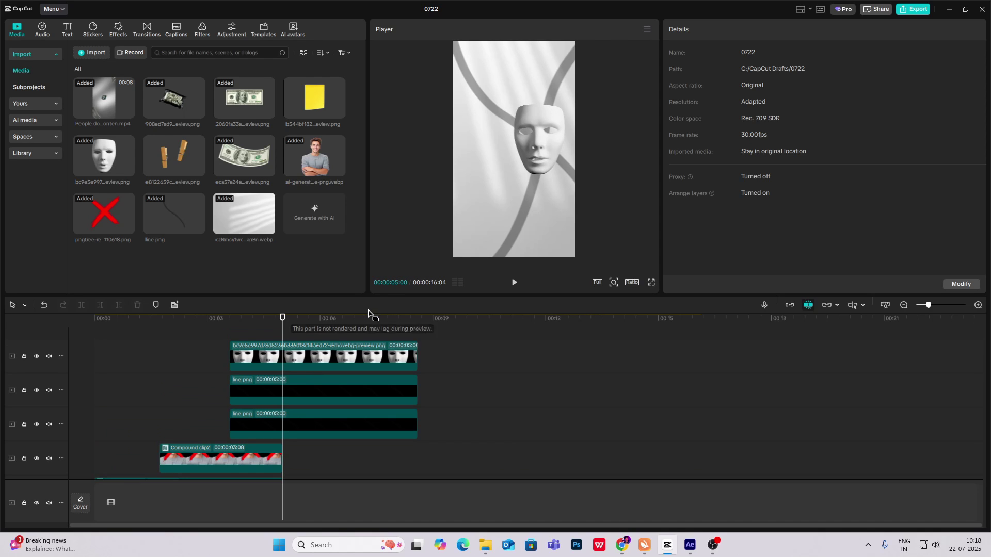
left_click_drag(224, 335, 229, 356)
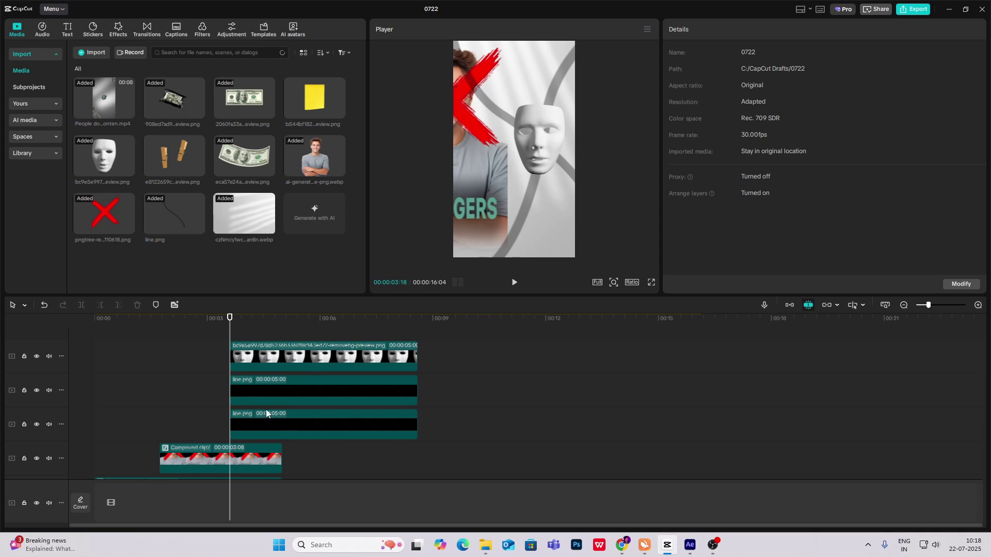
scroll(265, 413, "down", 2)
left_click(486, 394)
left_click_drag(487, 394, 230, 384)
scroll(247, 363, "up", 2)
scroll(346, 388, "up", 1)
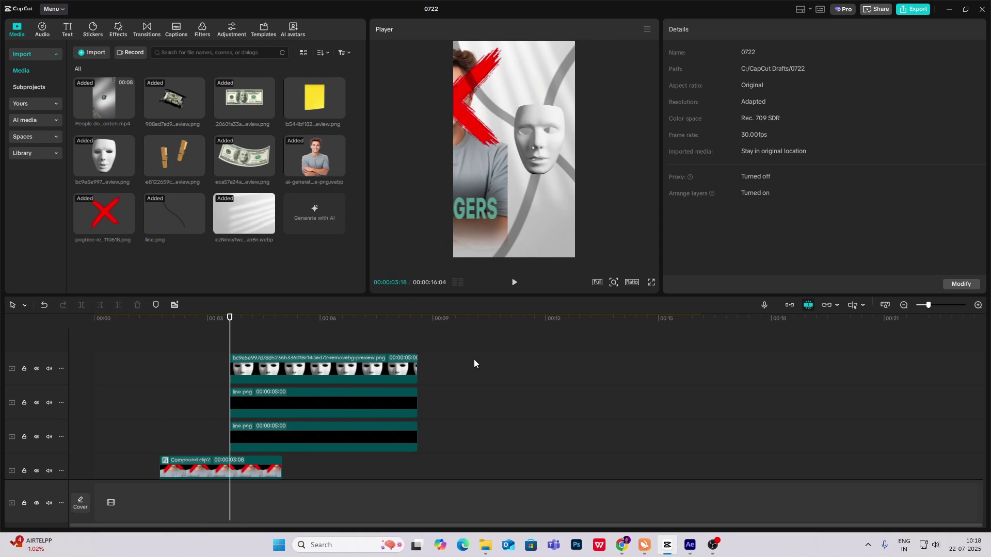
- Combine the mask and both line clips into one compound clip
left_click_drag(474, 363, 356, 454)
key("alt+g")
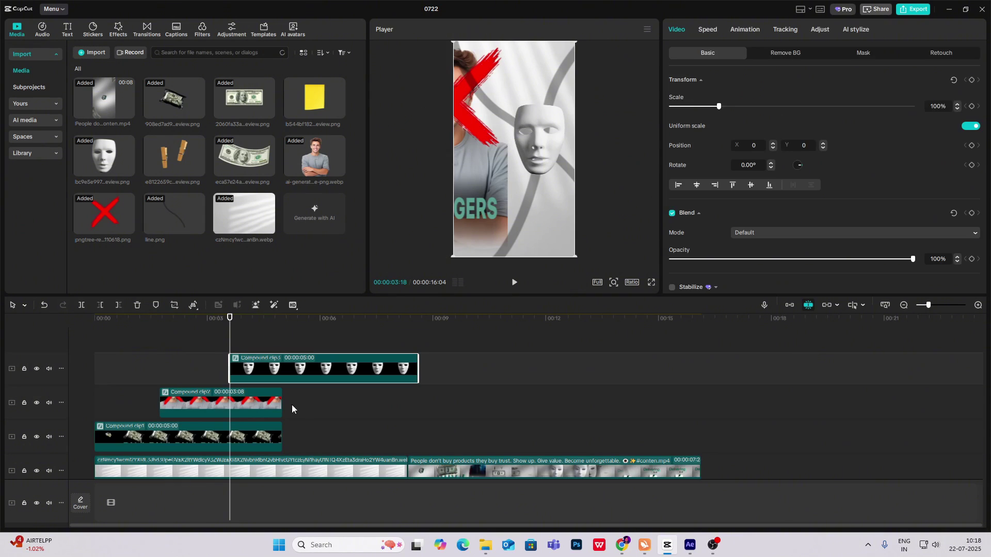
left_click(200, 355)
left_click_drag(200, 355, 235, 367)
left_click(265, 373)
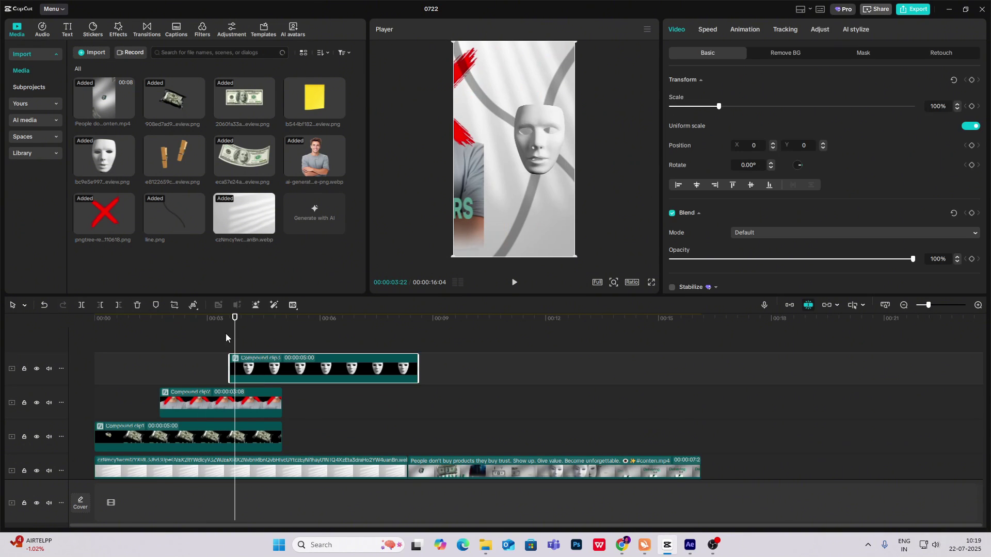
- Keyframe the mask compound clip's slide-in from X 2154 at 00:00:03:18 to X 0 at 00:00:04:18, with blend keyframed at the end
left_click(225, 334)
left_click(289, 380)
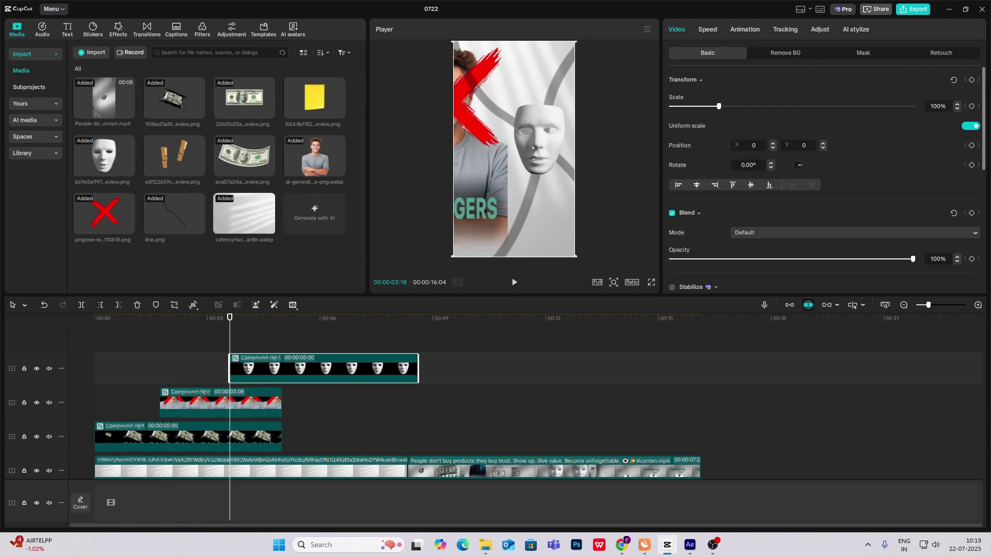
left_click(972, 80)
left_click_drag(233, 344, 269, 358)
left_click(972, 80)
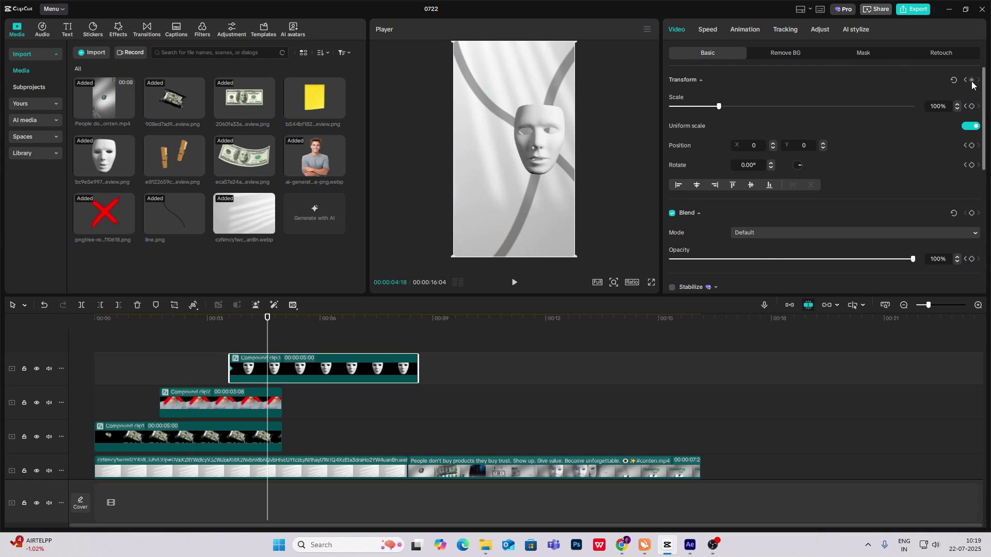
left_click(973, 214)
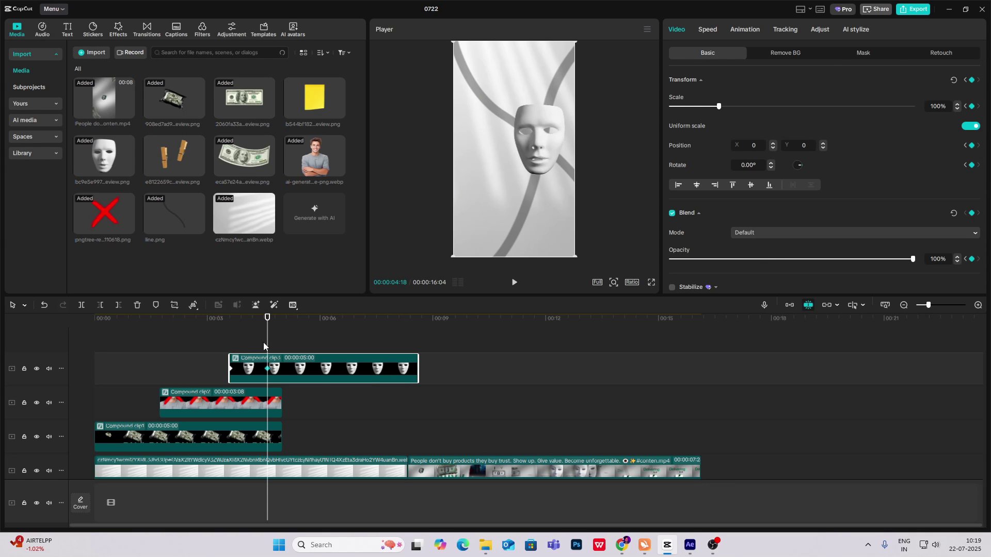
left_click_drag(263, 342, 231, 344)
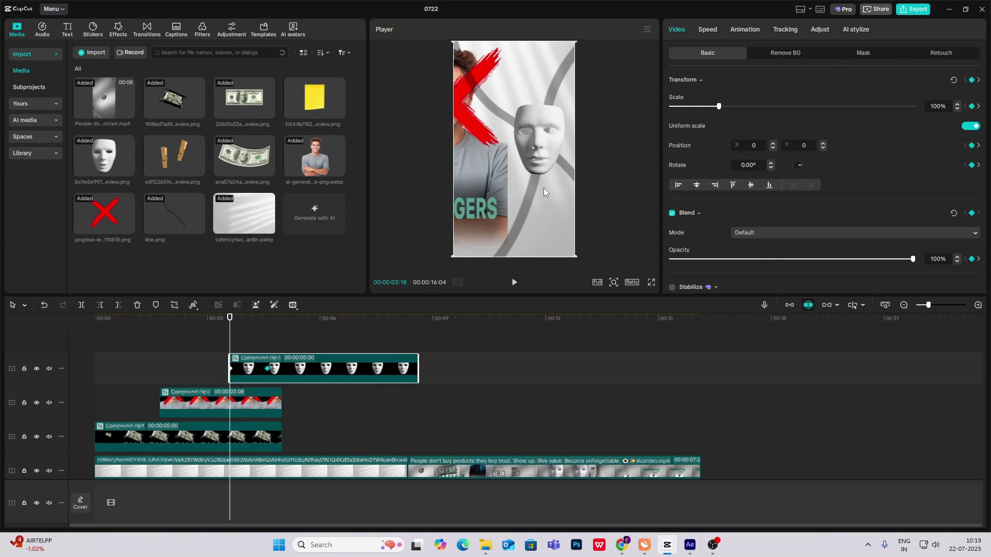
left_click_drag(544, 187, 664, 192)
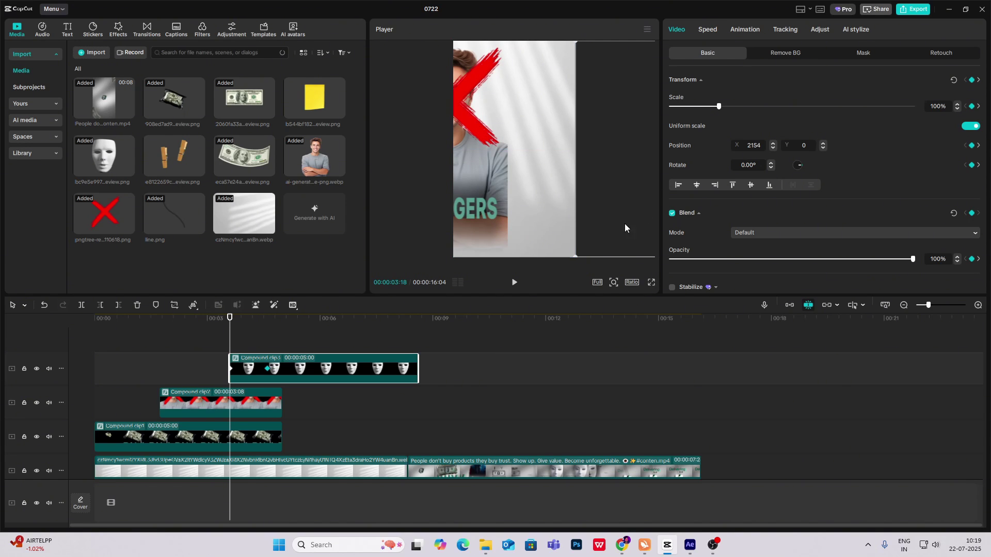
- Apply the Quad Ease curve to the mask compound clip's X position keyframes and play the slide-in
key("alt+k")
scroll(274, 368, "up", 1)
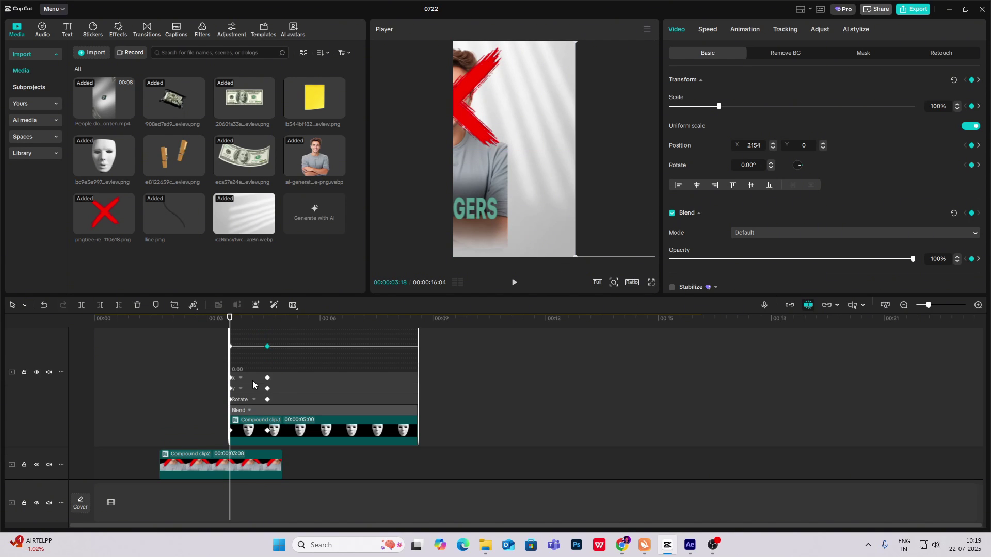
left_click(241, 376)
left_click(257, 366)
scroll(289, 377, "up", 2)
left_click(356, 376)
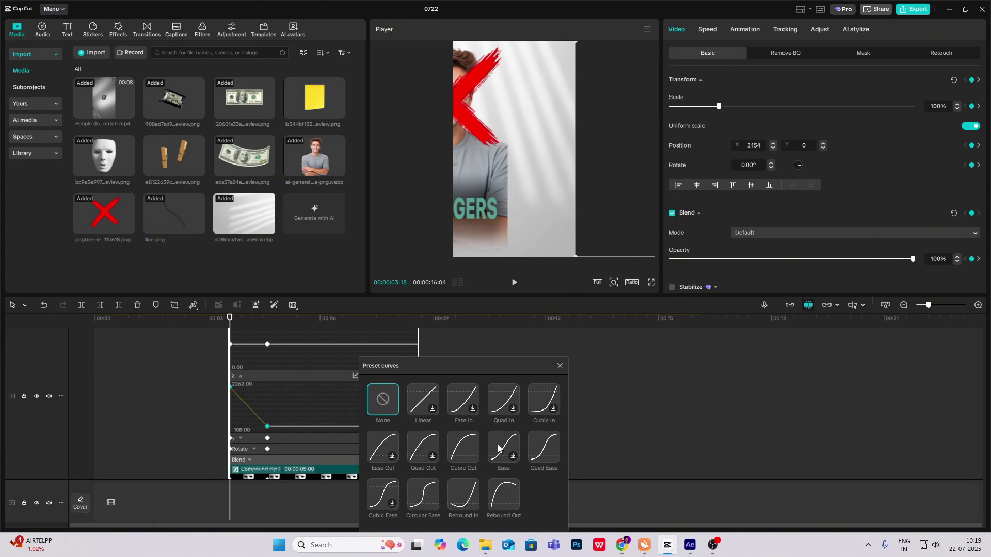
left_click(543, 448)
key("space")
left_click(559, 362)
scroll(294, 403, "down", 2)
key("space")
- Set the mask compound clip's opacity to 0% at 00:00:03:18 and apply the Quad Ease curve to the opacity keyframes
left_click(241, 402)
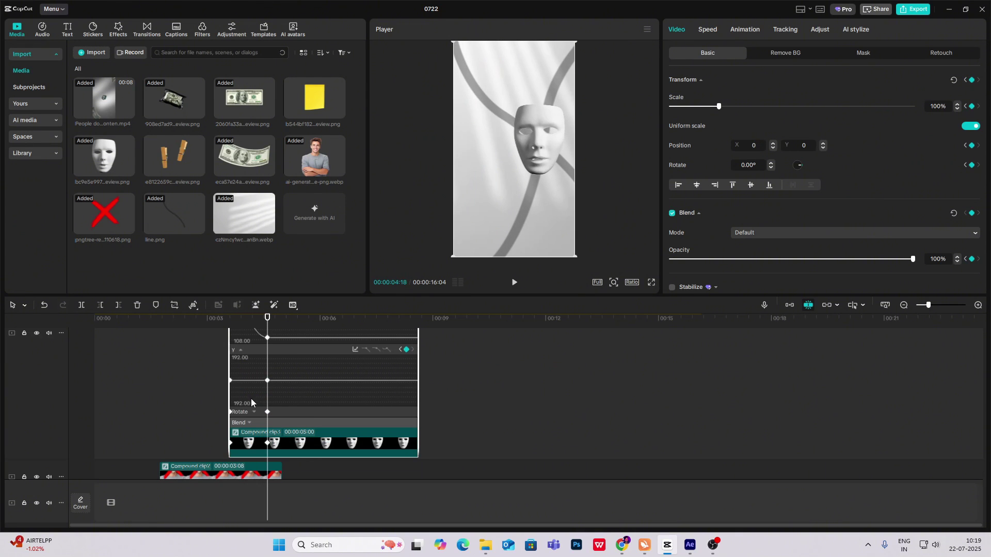
left_click(254, 413)
left_click(250, 423)
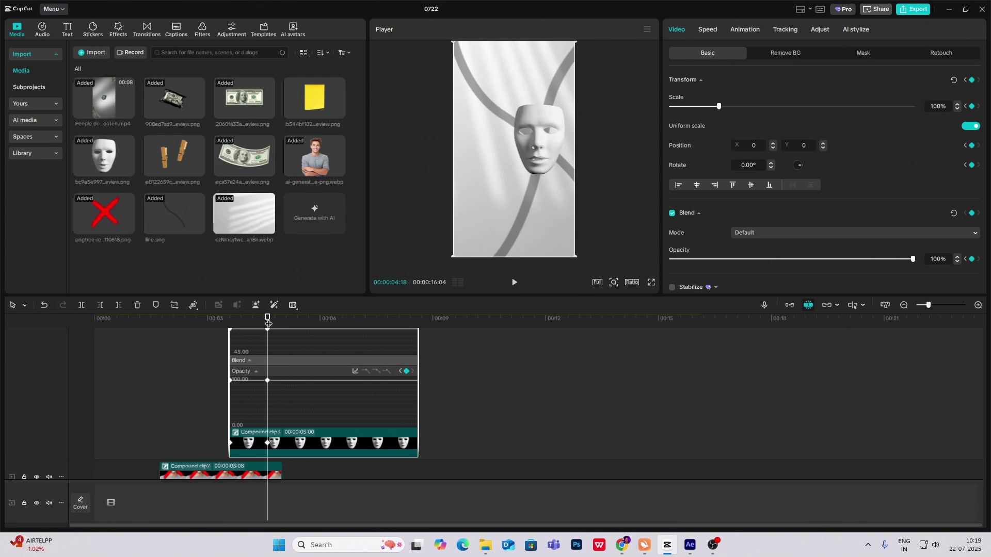
left_click_drag(269, 323, 230, 324)
left_click_drag(769, 259, 415, 257)
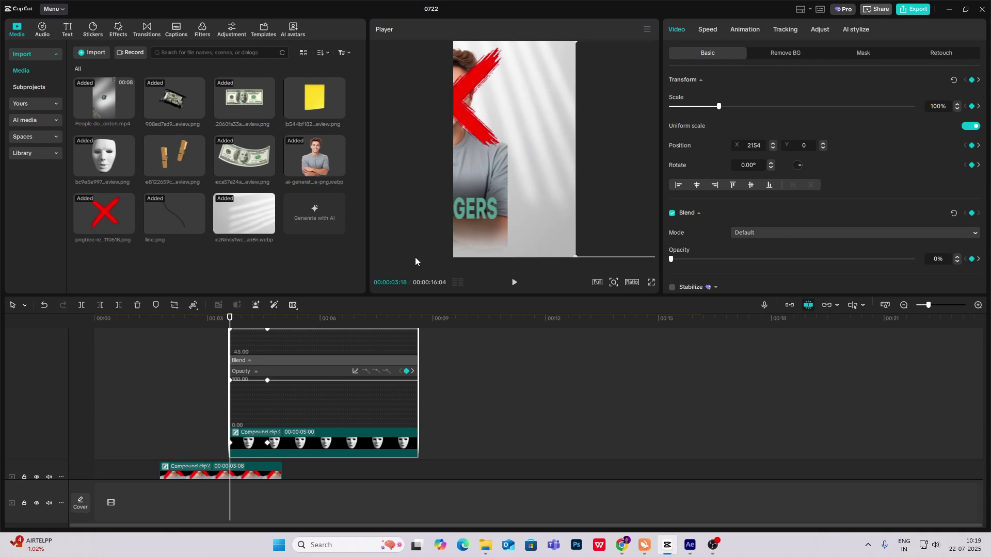
left_click(355, 372)
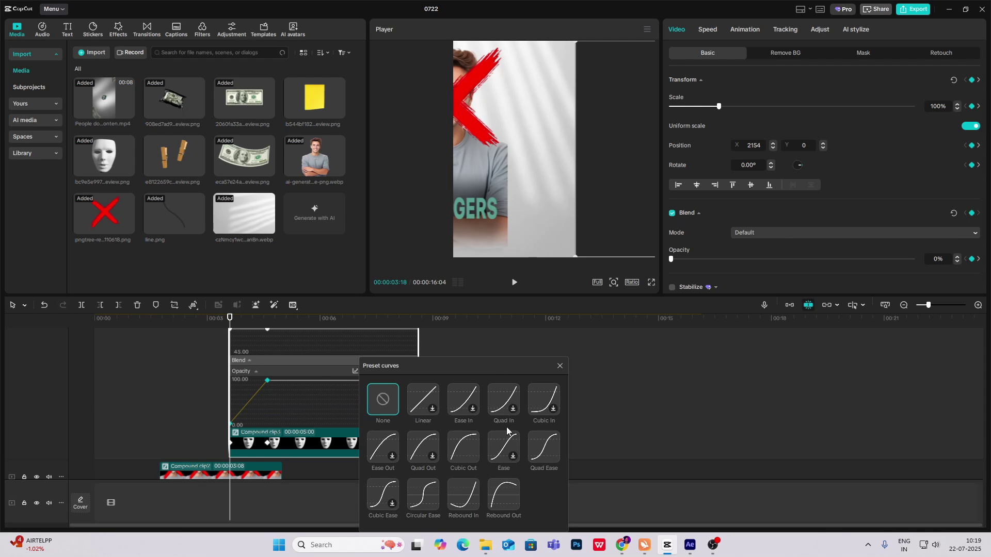
left_click(555, 445)
left_click(560, 366)
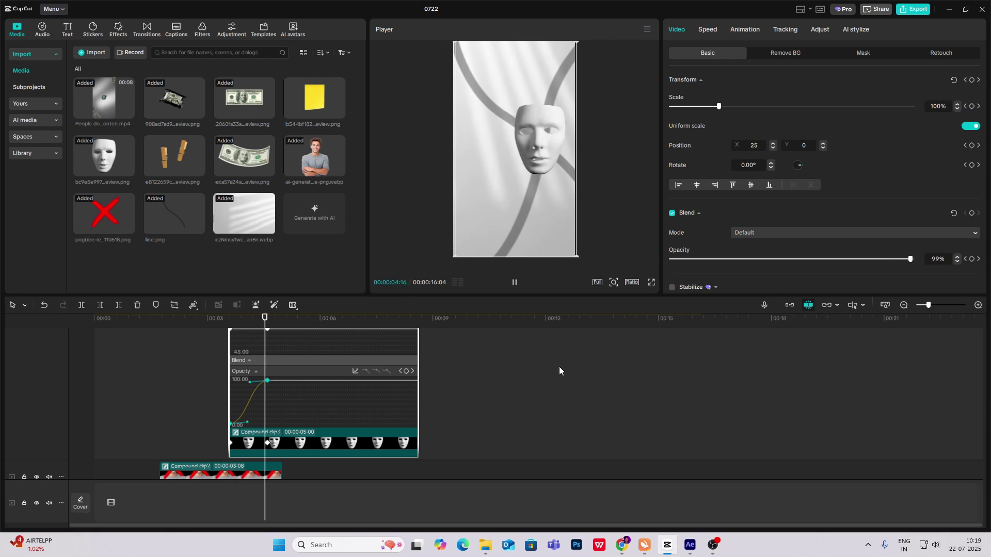
left_click(355, 372)
- Move the mask compound clip to start at 00:00:03:00 over the portrait's slide-out and play the transition
left_click(261, 399)
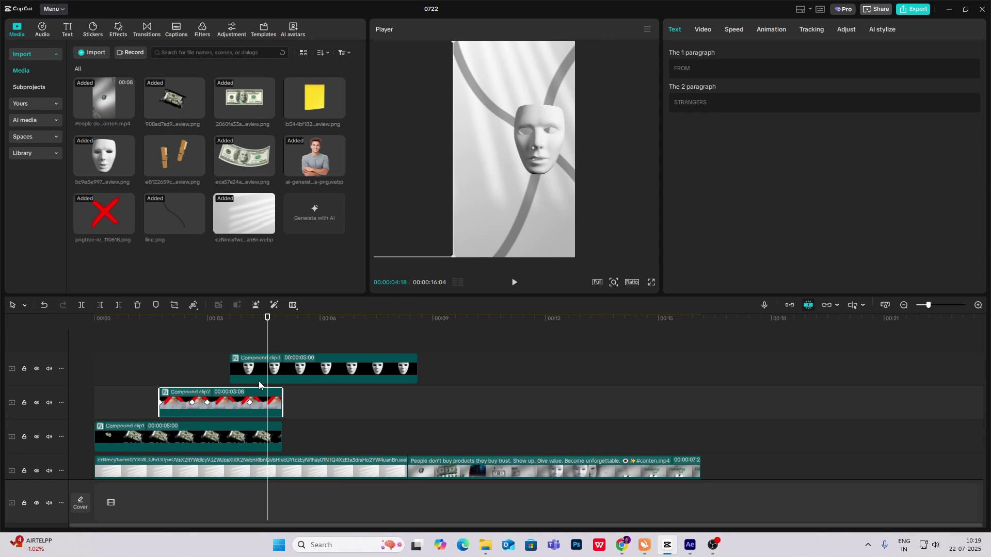
left_click_drag(239, 371, 220, 379)
left_click(218, 406)
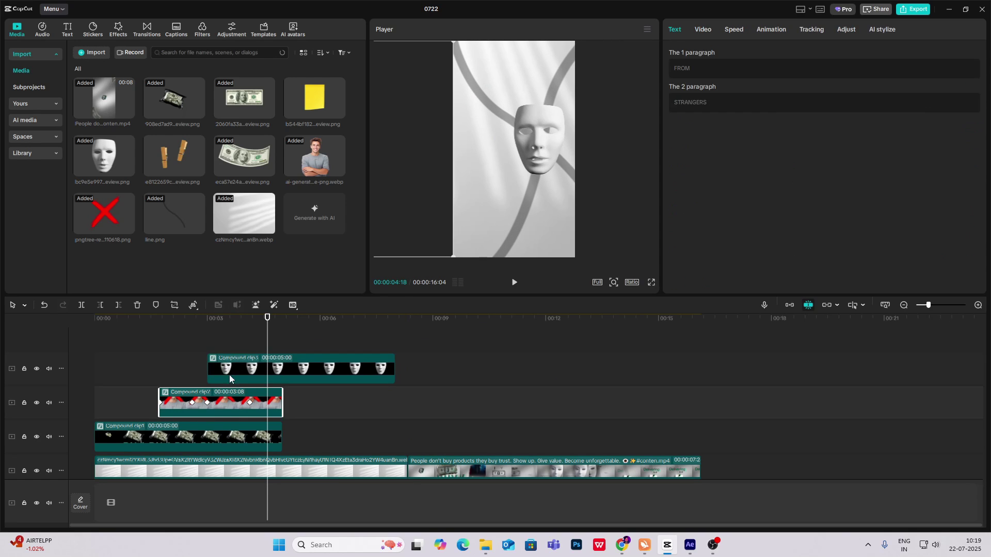
left_click(209, 342)
left_click(213, 342)
key("space")
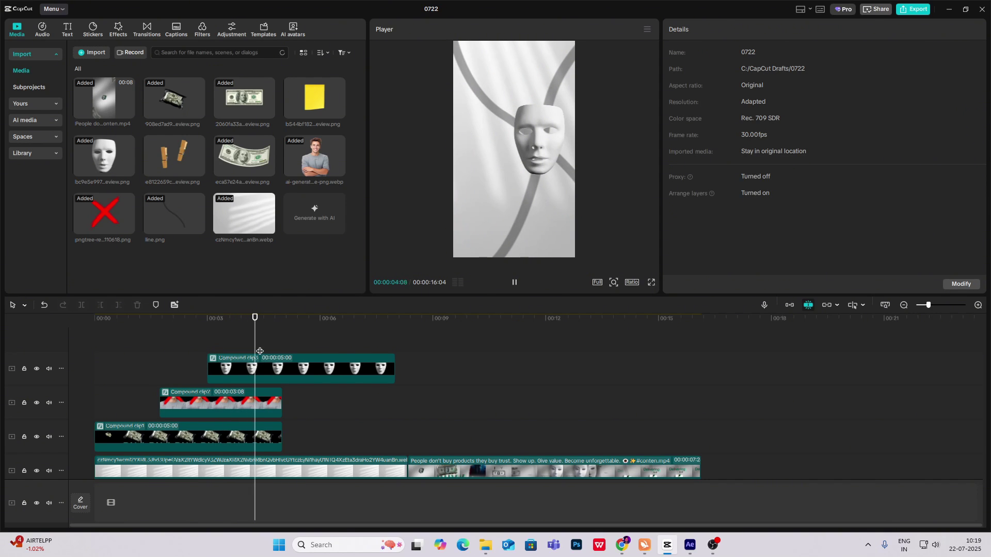
key("space")
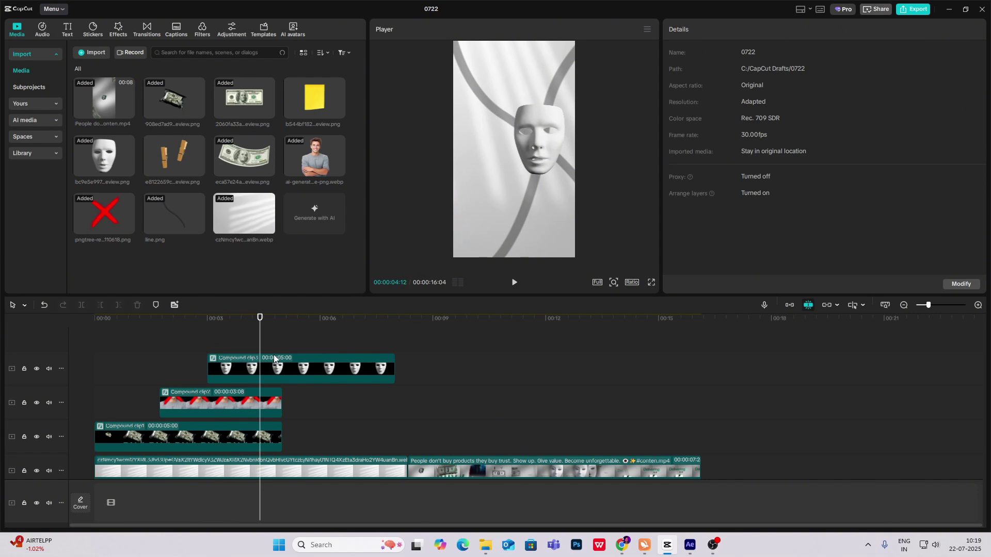
- Duplicate the mask compound clip onto the track above and mirror the copy
left_click(291, 364)
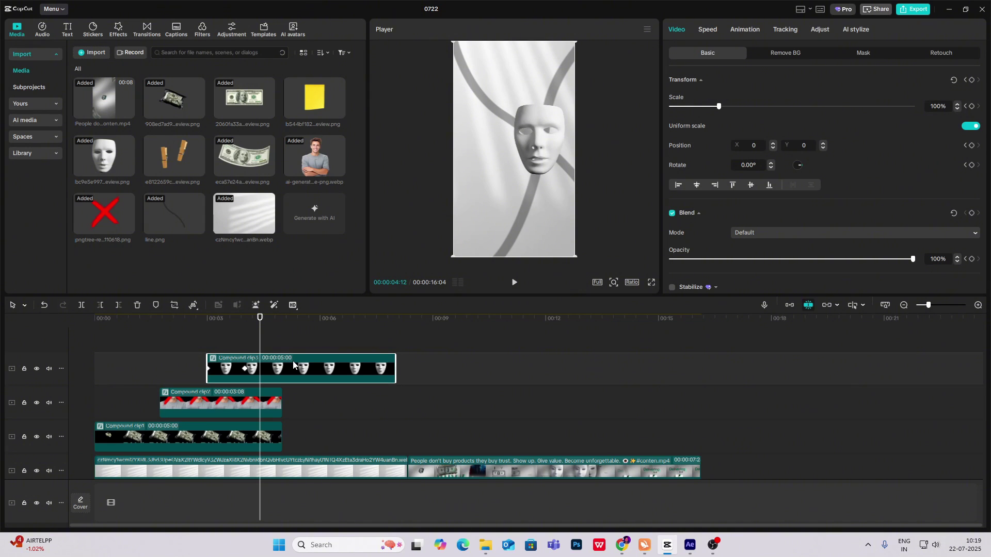
right_click(293, 361)
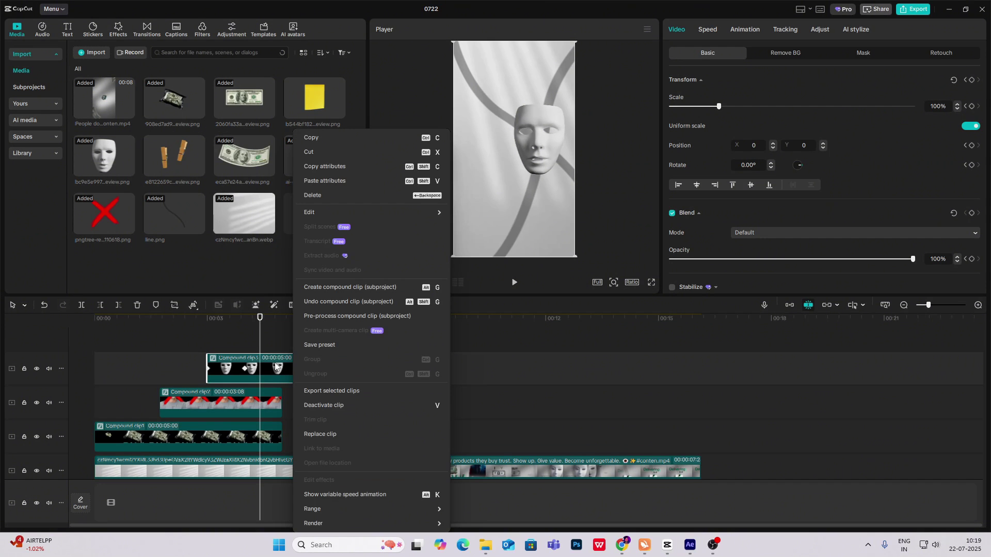
left_click(249, 343)
left_click_drag(270, 376, 297, 355)
right_click(290, 366)
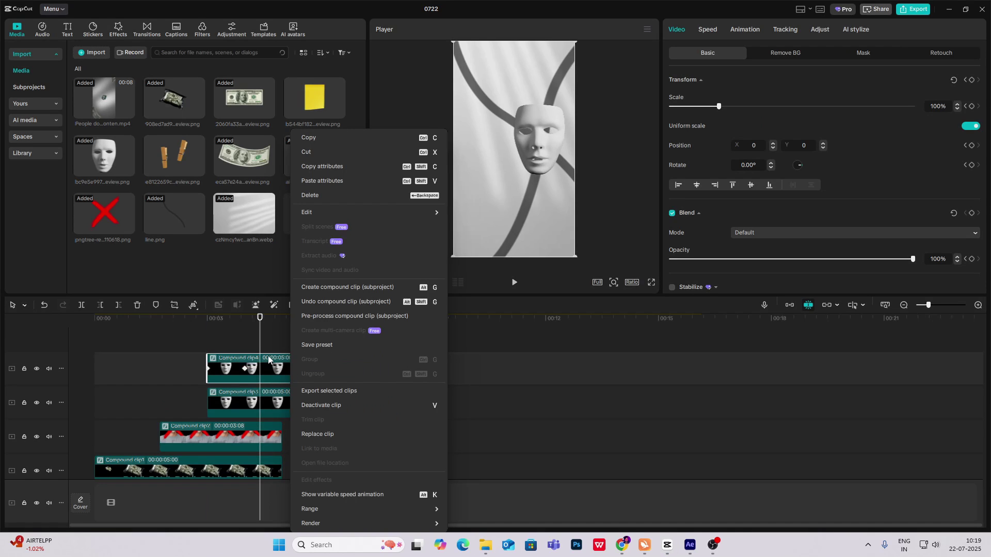
key("Escape")
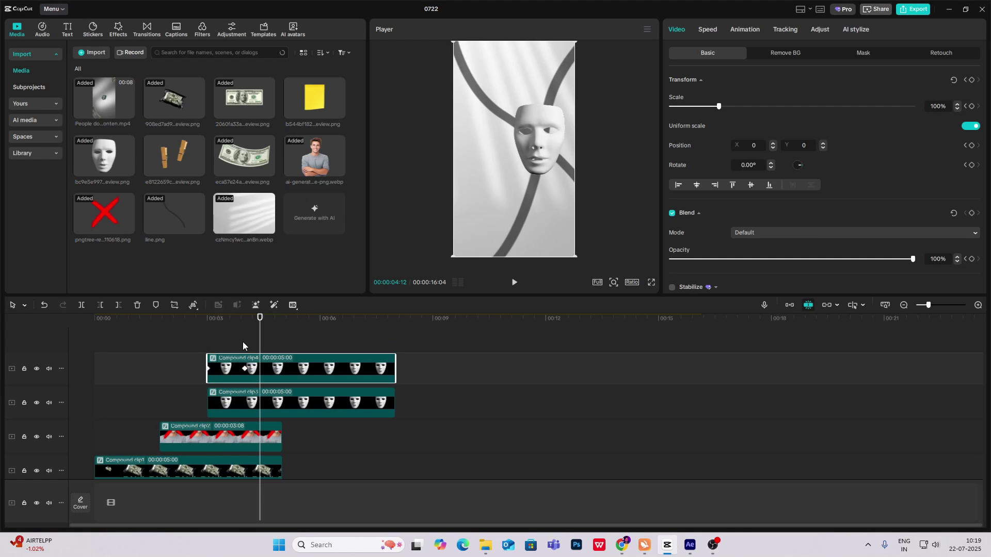
left_click(189, 308)
left_click(213, 362)
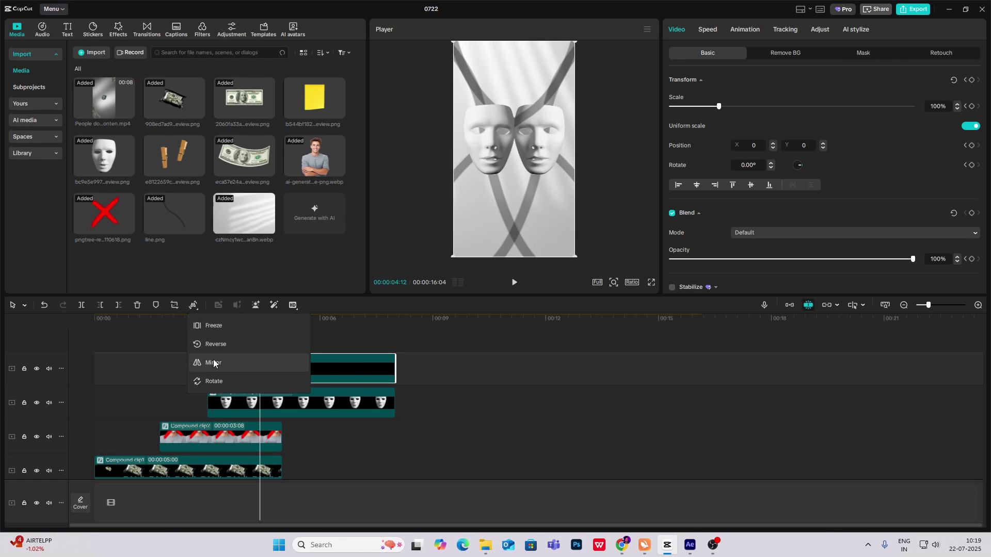
left_click(217, 340)
left_click_drag(219, 341, 259, 371)
left_click(266, 375)
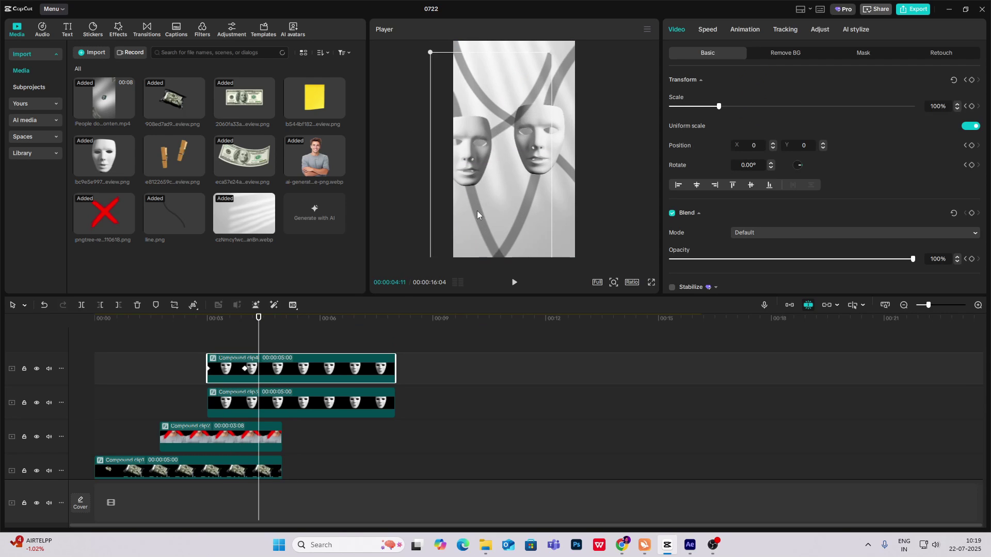
left_click_drag(477, 212, 502, 197)
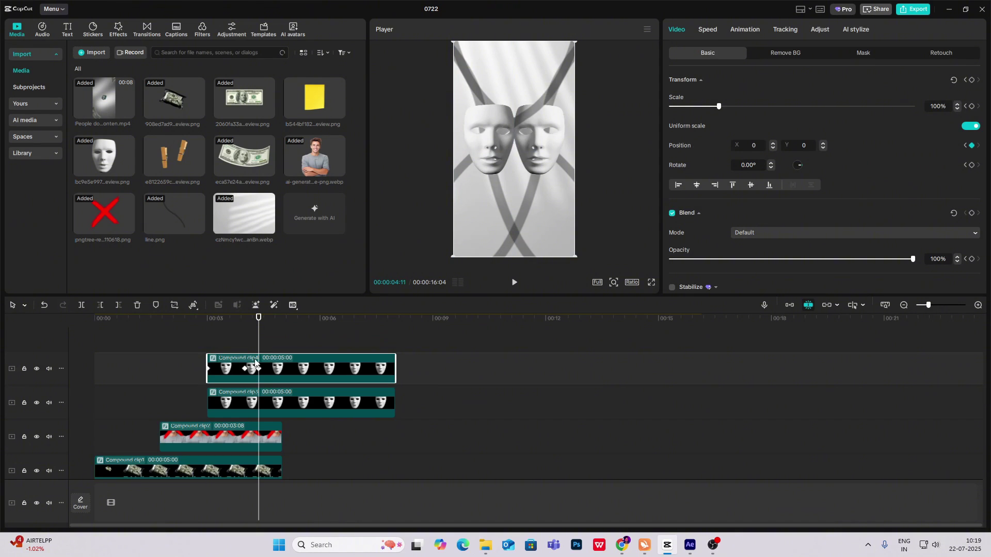
- Move the mirrored mask copy to start at 00:00:04:00, at the lower mask clip's second keyframe, and select it at that time
left_click_drag(258, 353, 267, 374)
left_click(250, 404)
left_click(246, 405)
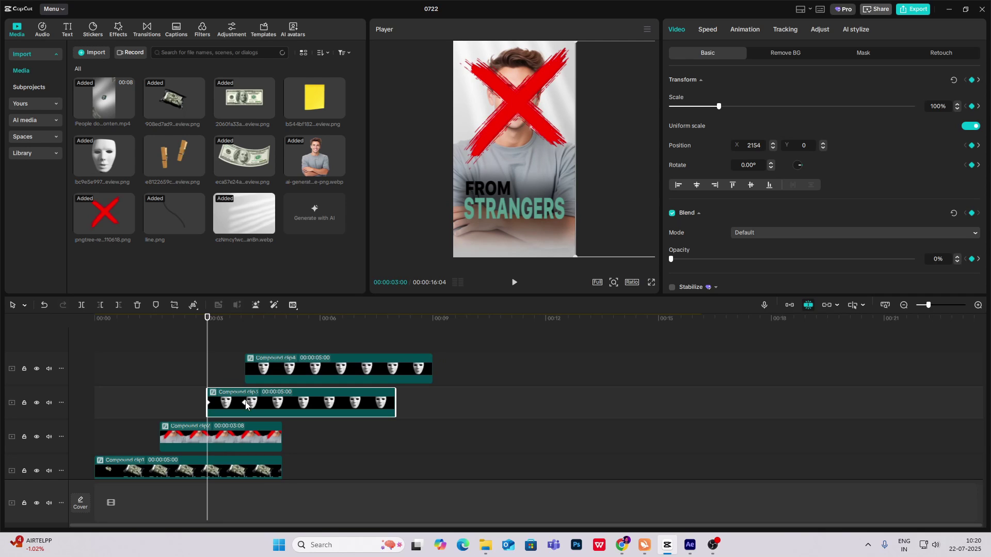
left_click_drag(204, 377, 246, 385)
left_click(305, 376)
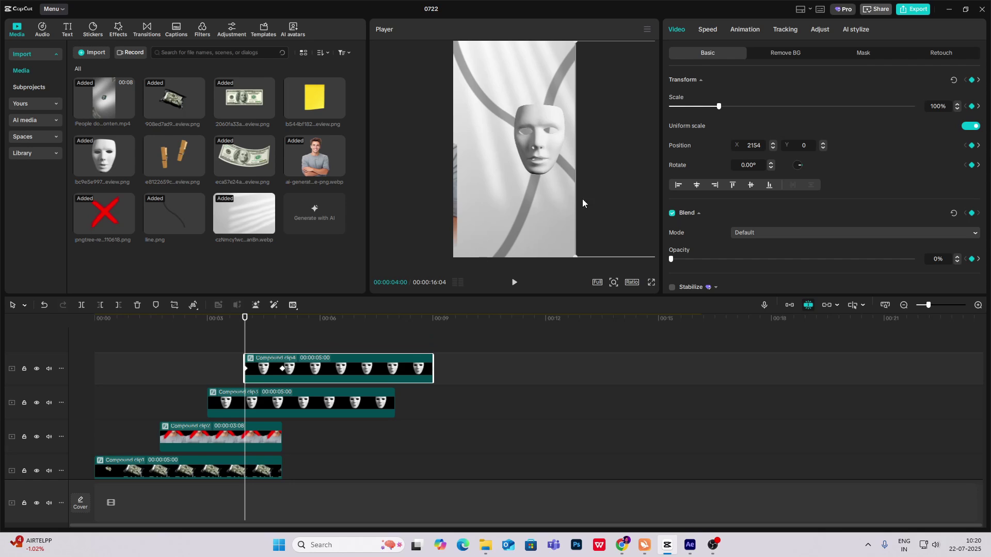
- Set the mirrored mask clip's X position to -2153 at 00:00:04:00 and trim the lower mask clip to end at that time
left_click_drag(629, 200, 333, 195)
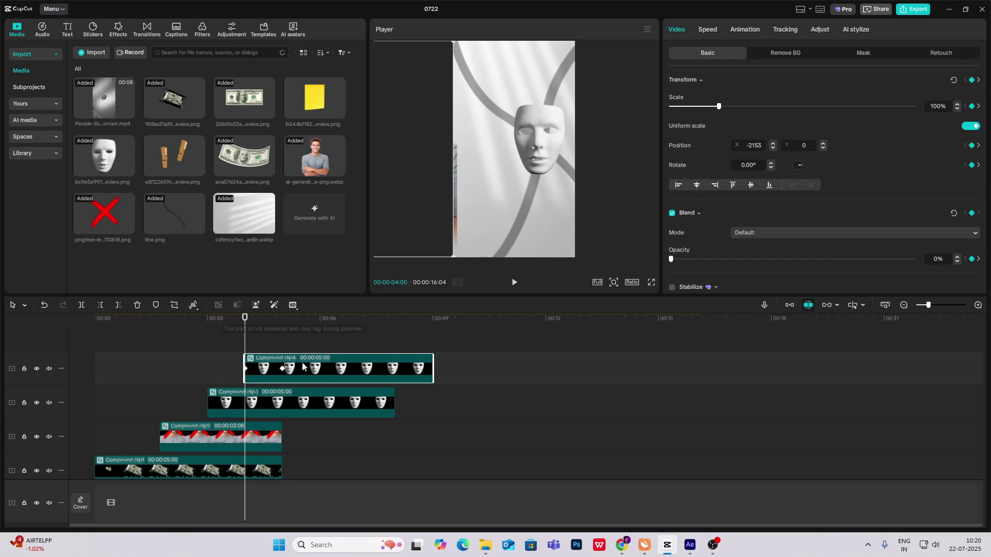
left_click_drag(244, 349, 287, 354)
left_click(290, 406)
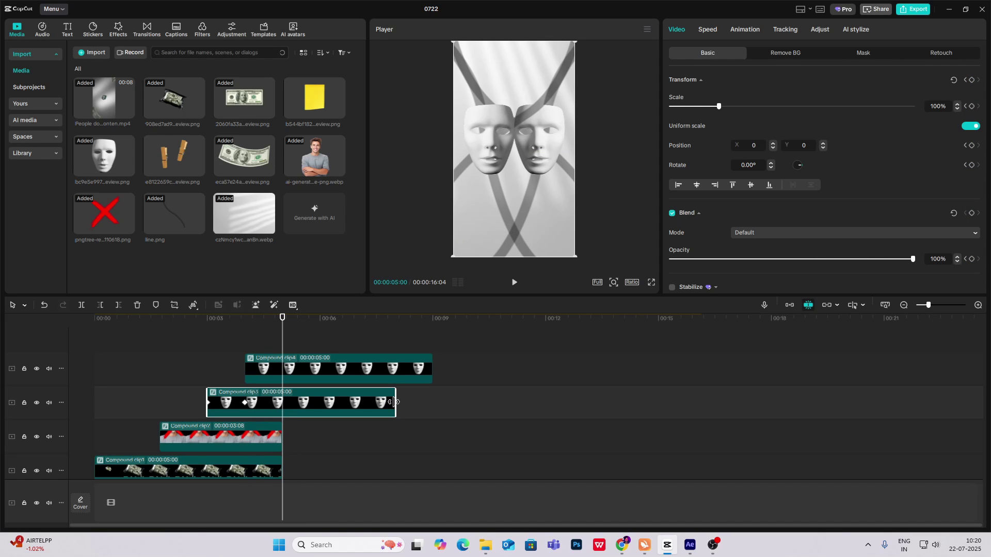
left_click_drag(394, 403, 245, 413)
left_click(236, 367)
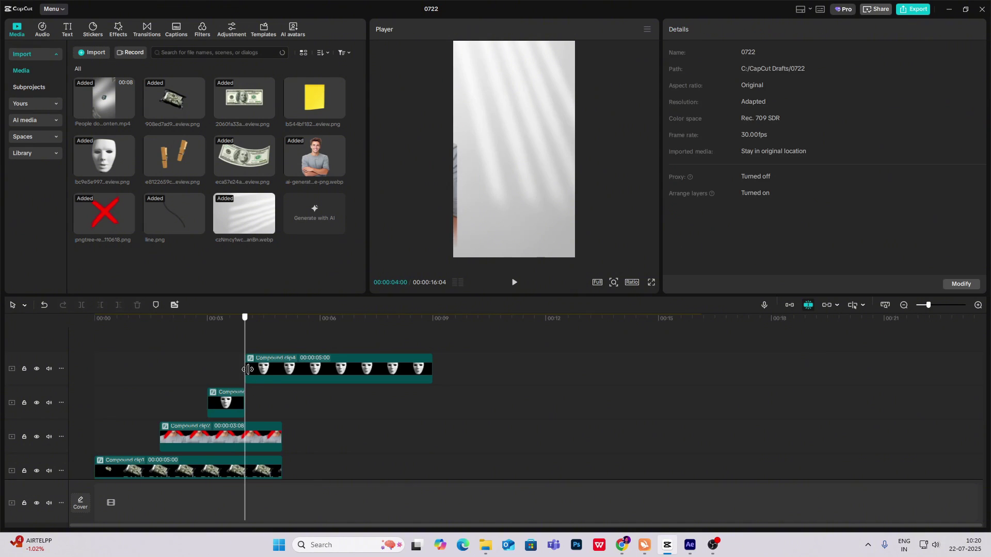
- Play the mask transition and lengthen the lower mask clip to 00:00:01:04 so it slightly overlaps the mirrored copy
key("Up")
key("Up")
key("space")
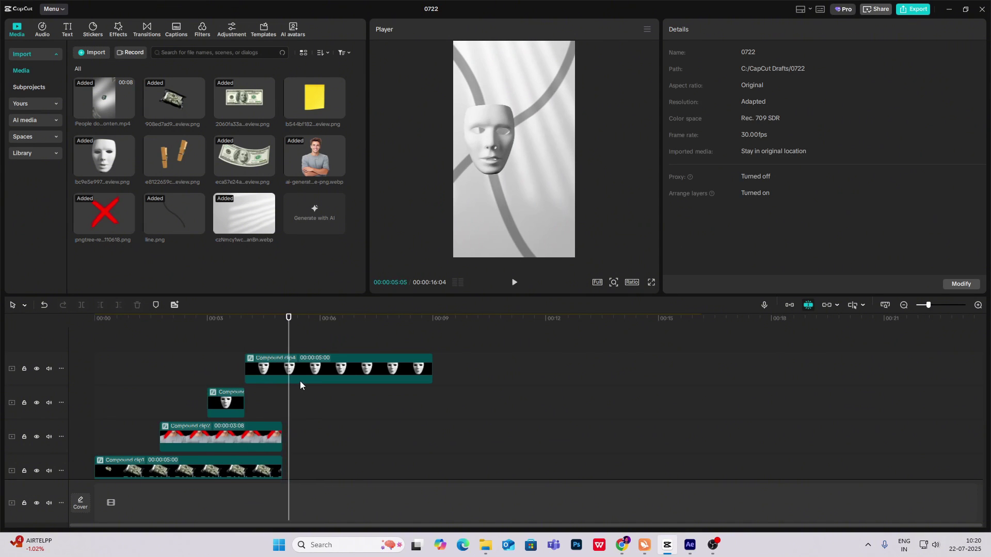
scroll(300, 381, "up", 2)
key("space")
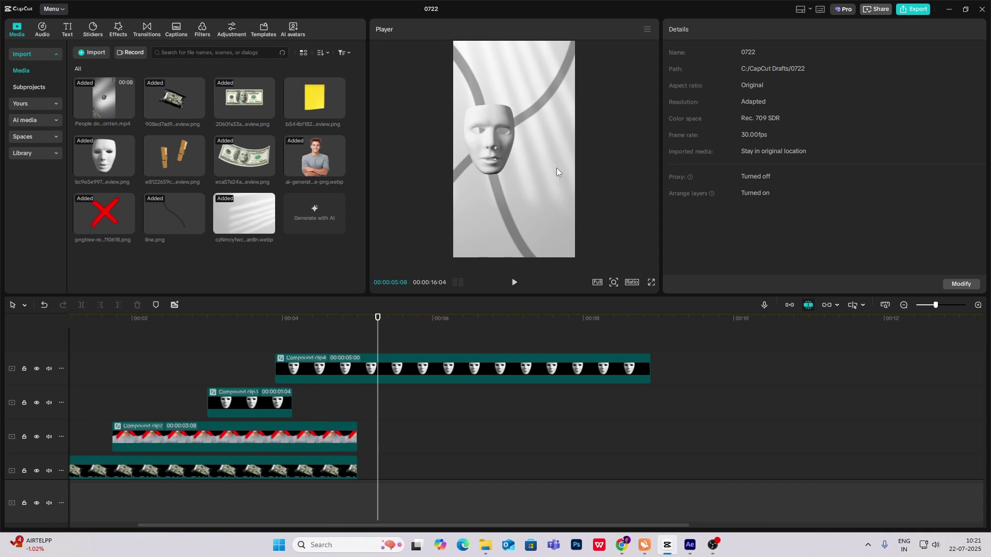
- Examine the pinned value note in the reference clip around 00:00:13:23
left_click(903, 305)
scroll(516, 407, "down", 2)
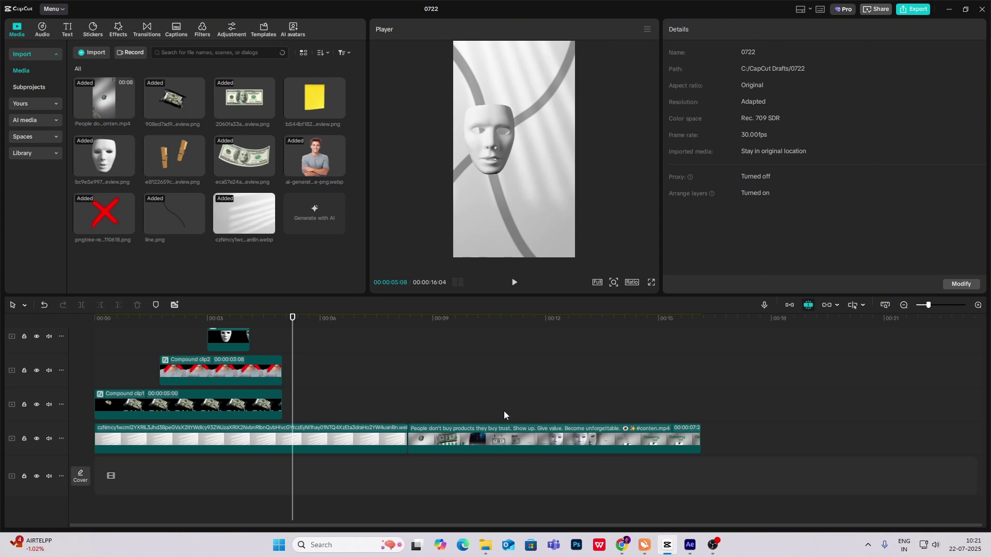
left_click_drag(557, 416, 613, 419)
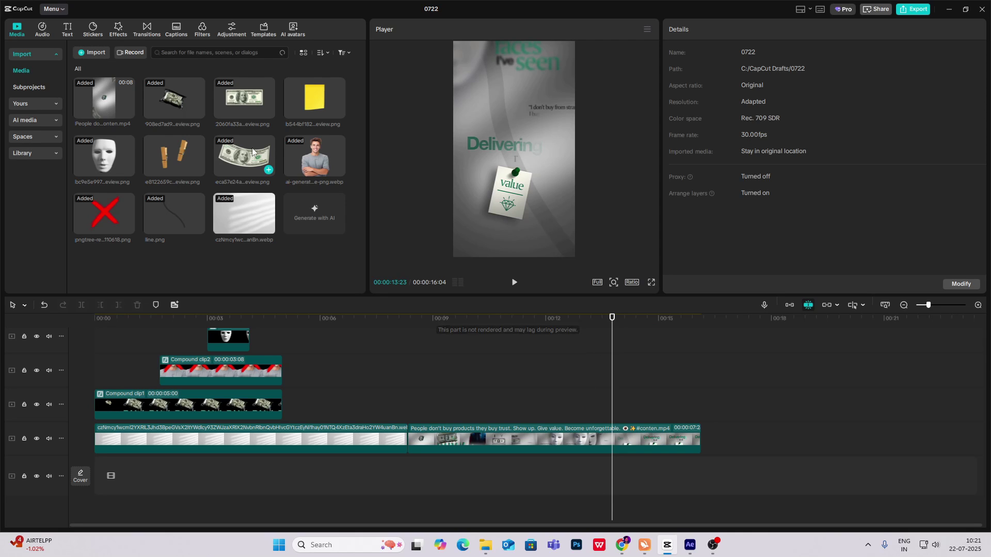
- Add the yellow note image above the mirrored mask clip, scale it to 40% and place it at X 123, Y -1120
left_click_drag(322, 106, 241, 317)
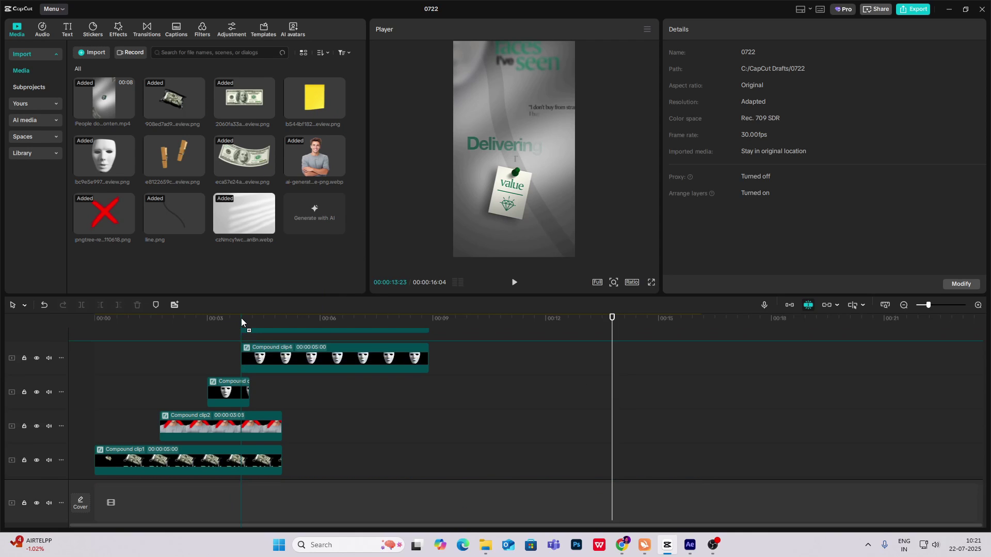
left_click(246, 342)
left_click(297, 349)
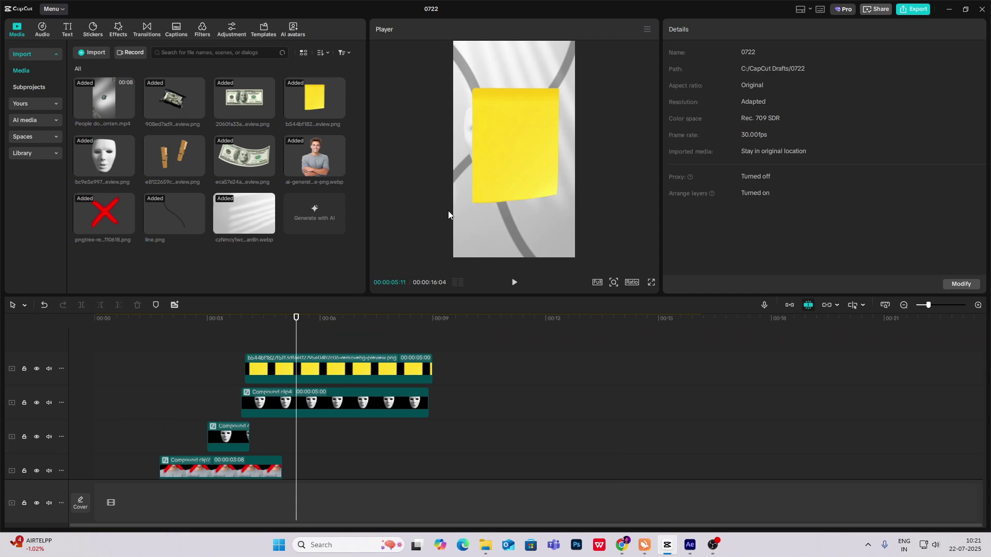
left_click(509, 217)
left_click_drag(569, 133, 532, 188)
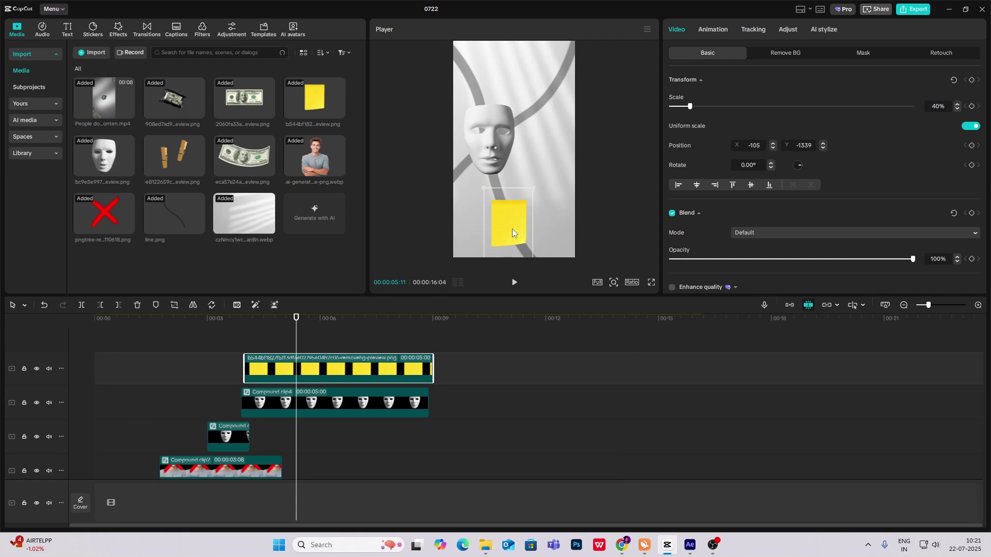
left_click_drag(512, 229, 523, 215)
- Add the clothespins image on a track above the note, shrink it and place it over the note's upper edge
left_click_drag(179, 156, 237, 341)
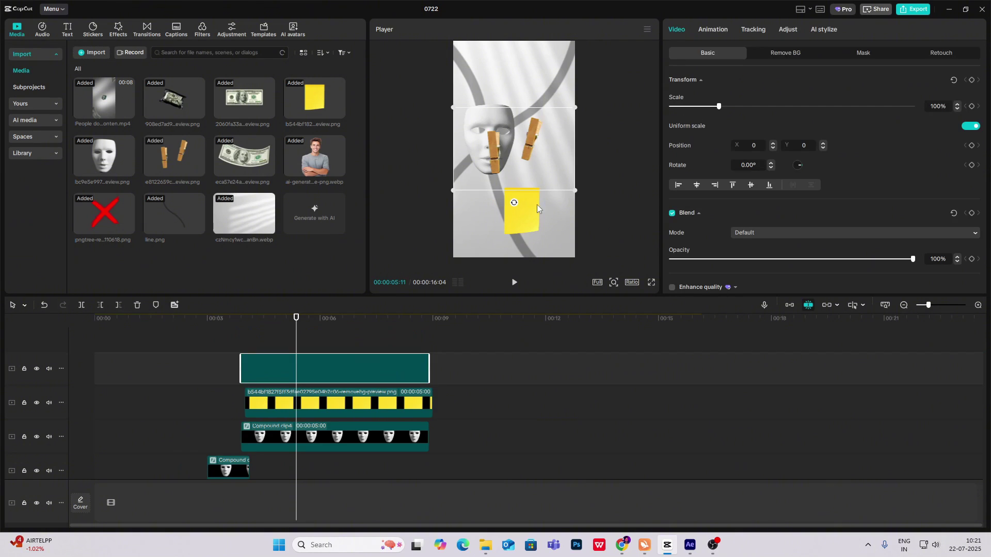
left_click_drag(587, 137, 526, 191)
left_click(626, 162)
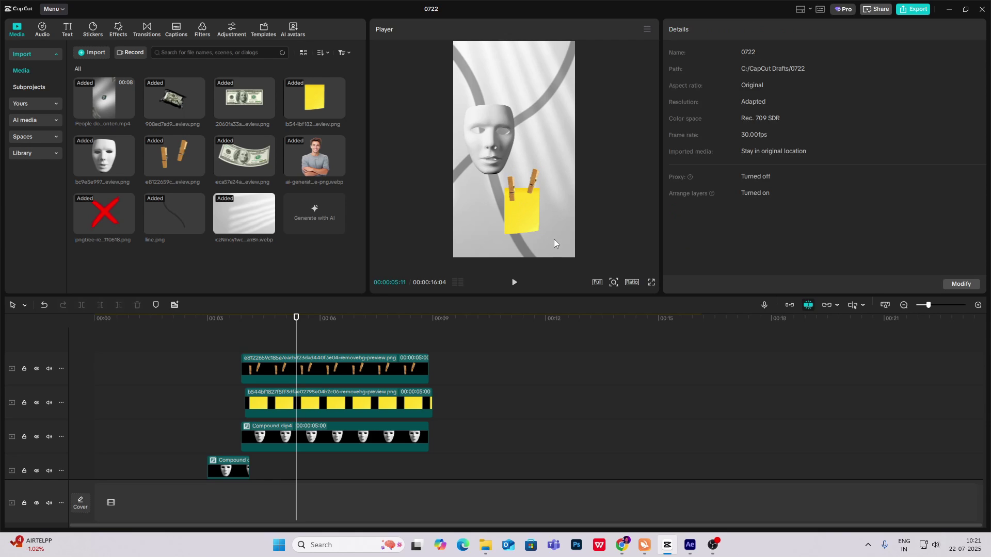
- Reduce the yellow note's saturation to -36
left_click(299, 409)
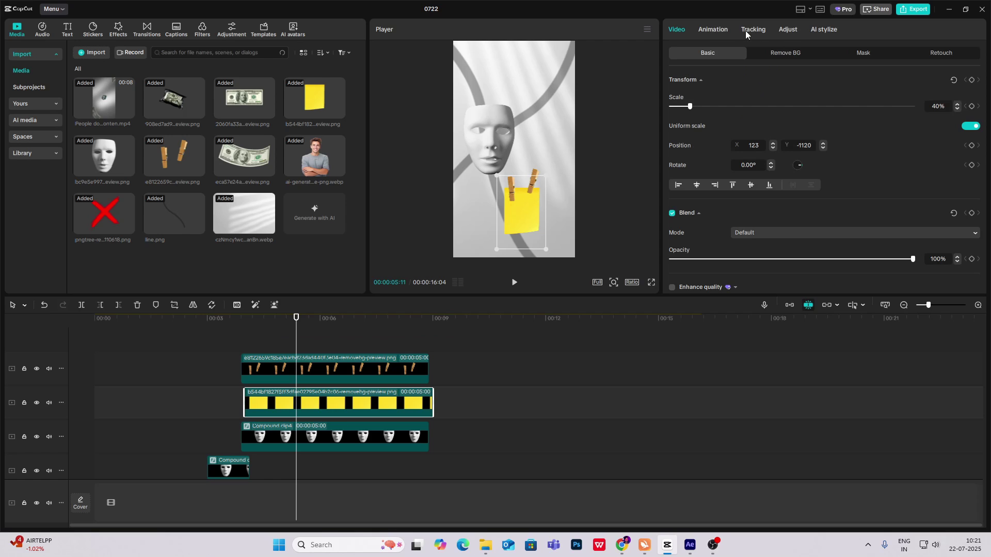
left_click(788, 29)
left_click(726, 56)
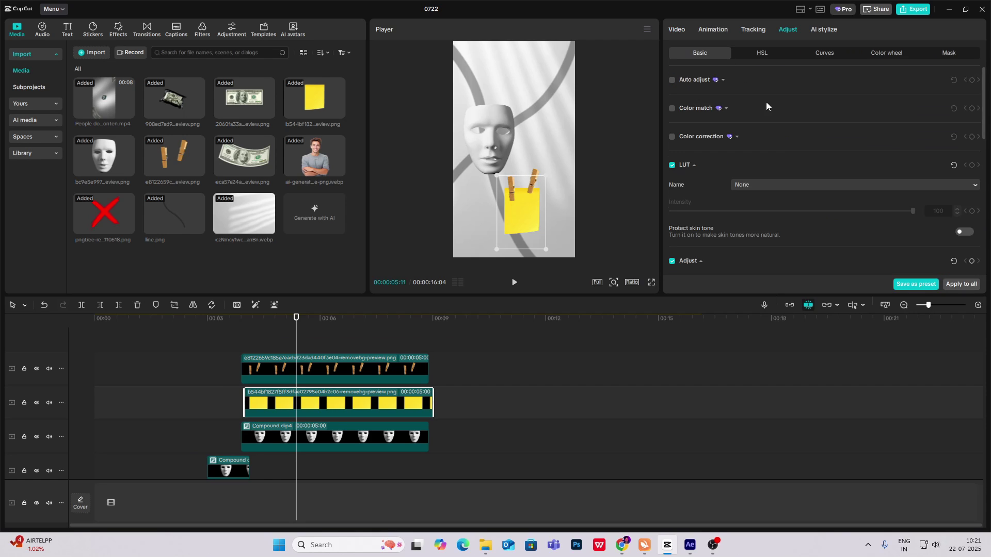
scroll(763, 119, "down", 3)
left_click_drag(795, 264, 747, 264)
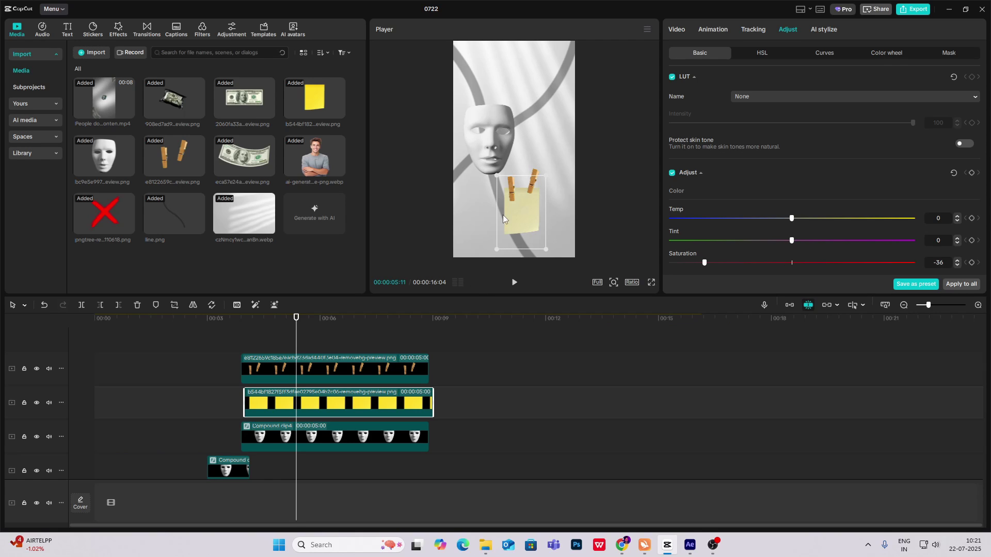
- Scrub through the note's appearance around 00:00:04:04 and open the mirrored mask compound clip for editing
left_click_drag(232, 353, 197, 369)
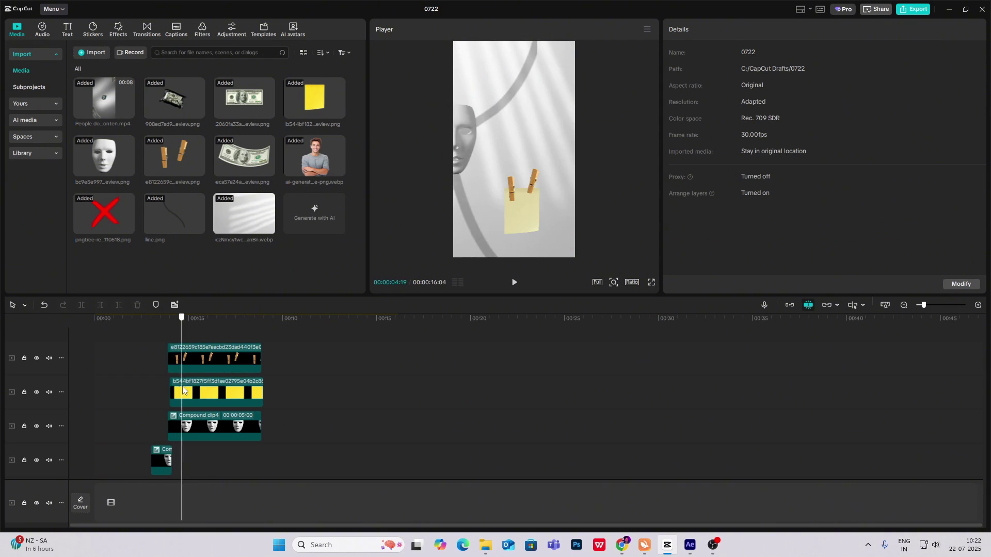
left_click_drag(182, 391, 198, 390)
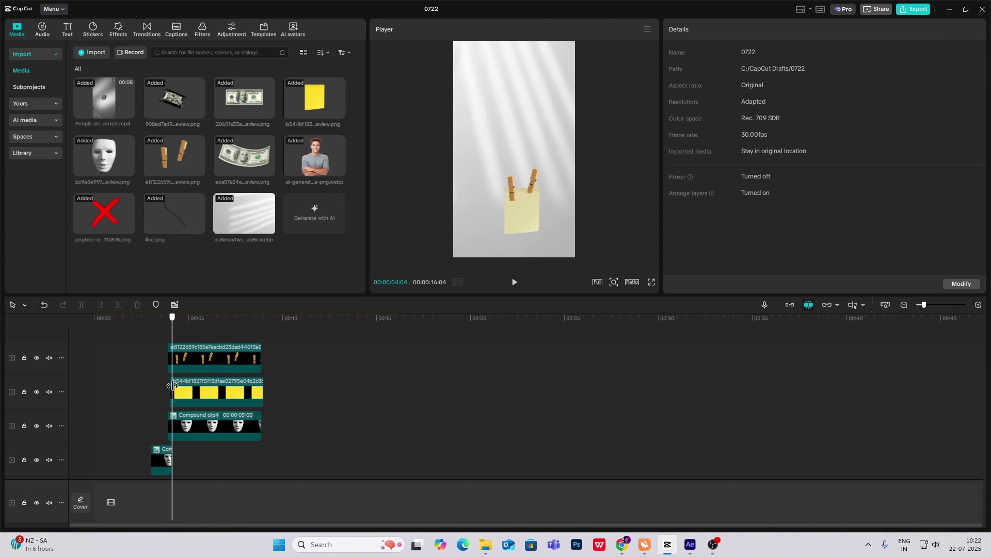
scroll(170, 386, "down", 2)
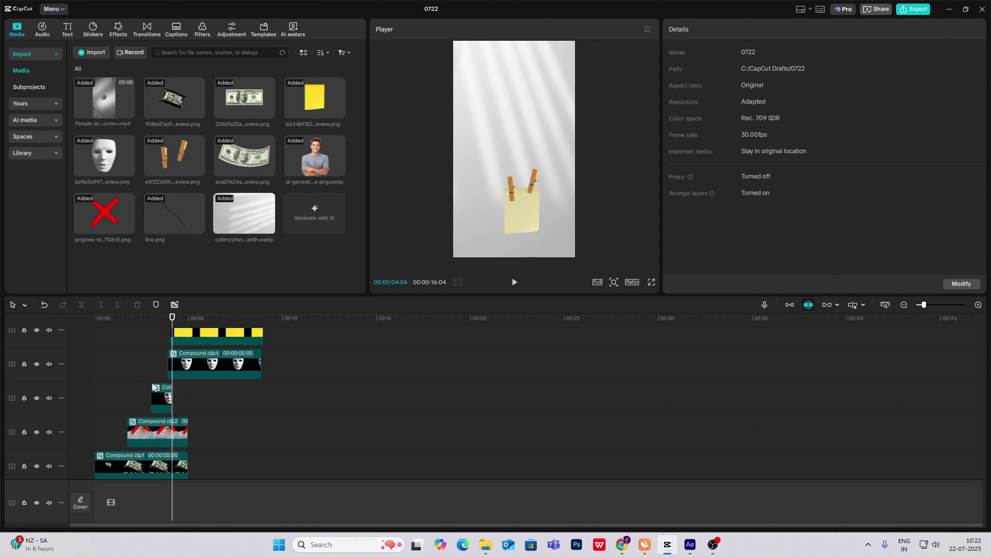
left_click(186, 356)
double_click(186, 356)
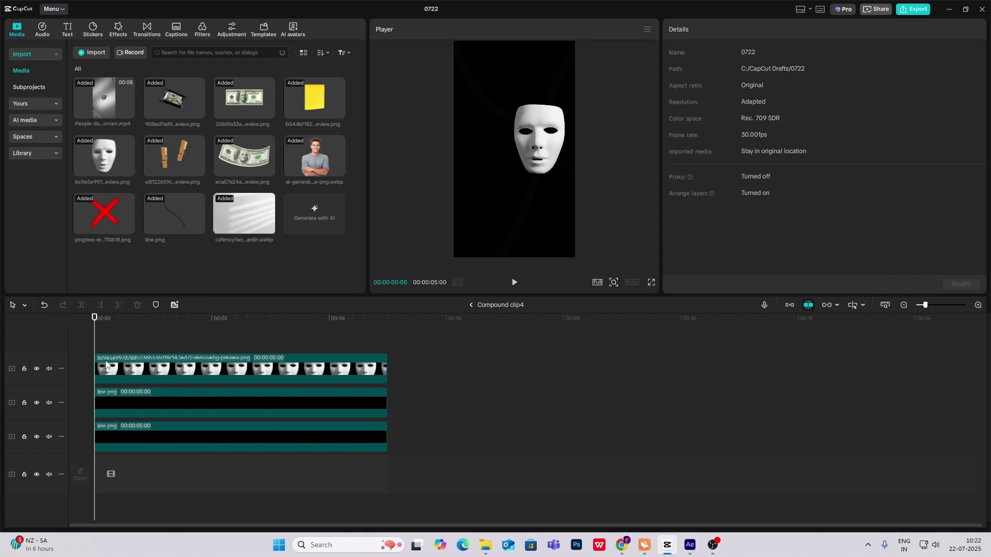
- Add a transform keyframe to the mask image at the start of the compound clip
left_click(106, 364)
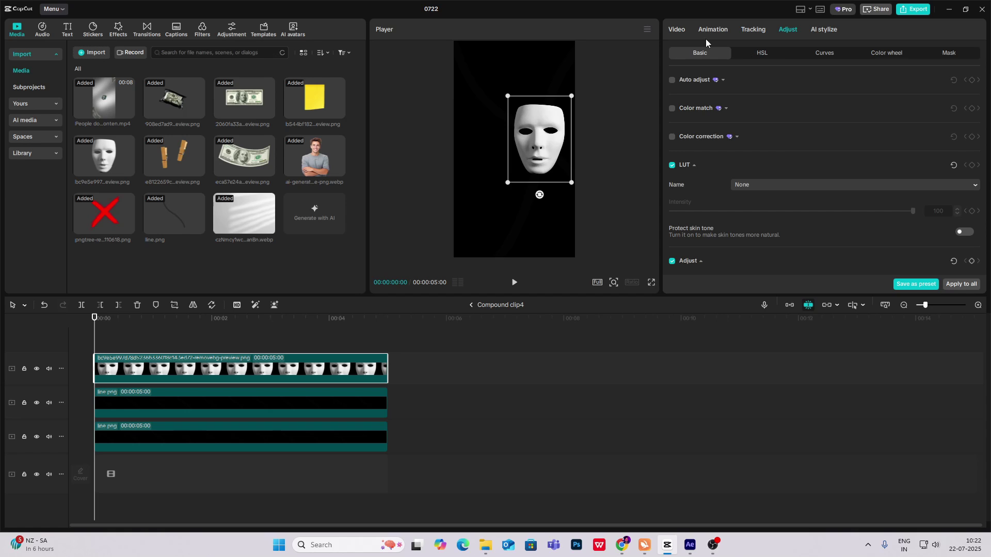
left_click(677, 30)
scroll(798, 196, "down", 3)
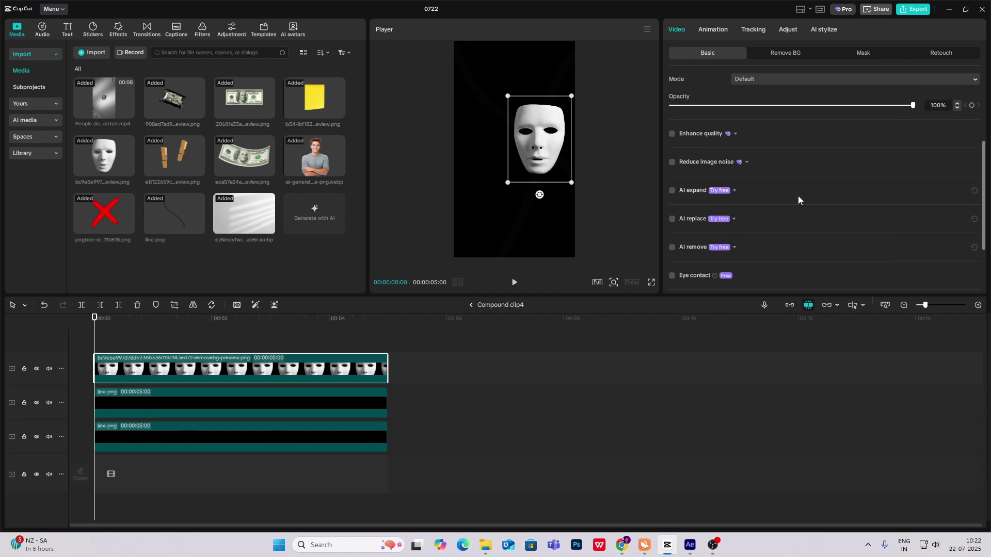
scroll(801, 189, "up", 2)
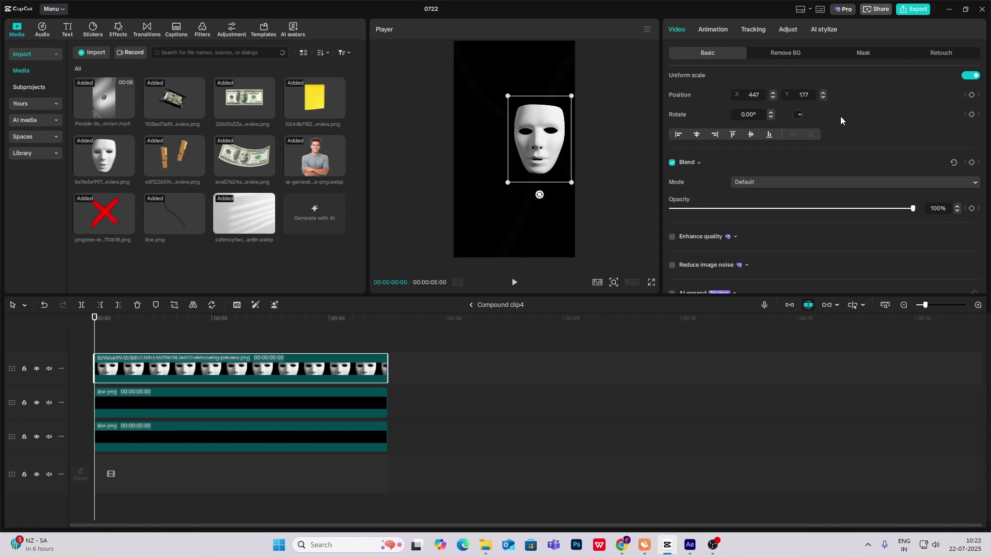
scroll(960, 120, "up", 1)
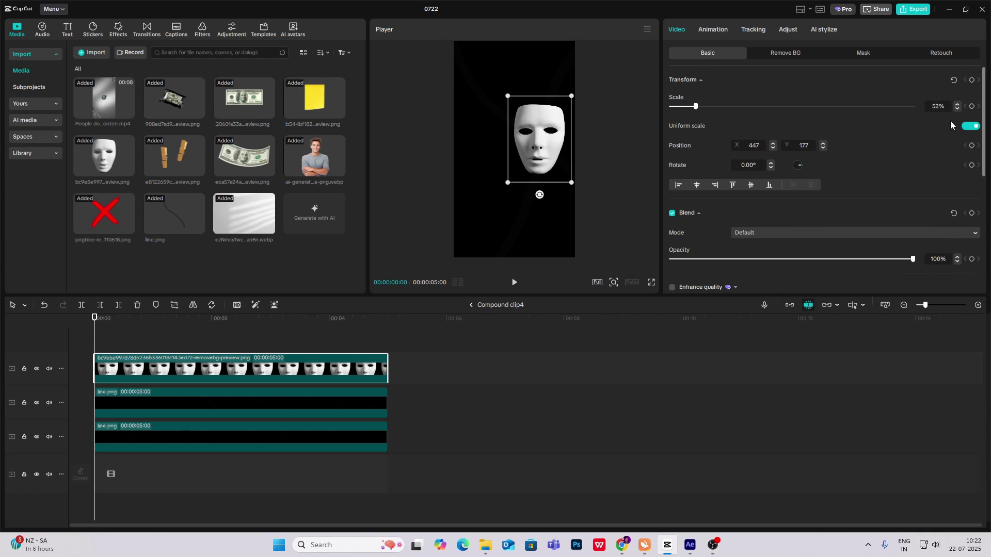
left_click(970, 80)
- Keyframe the mask's rotation so it starts tilted clockwise and turns upright, and return to the main timeline
left_click_drag(95, 335, 147, 345)
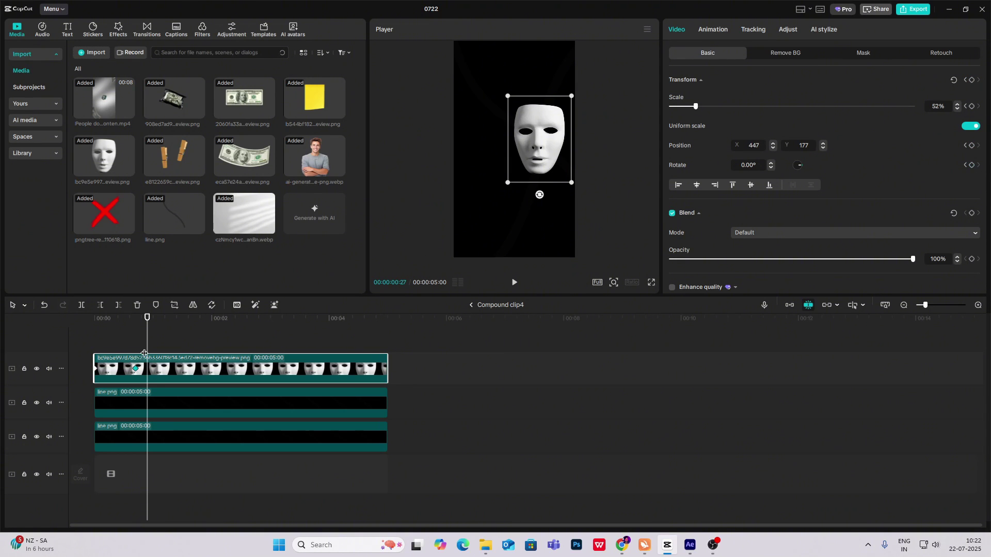
left_click_drag(146, 349, 62, 350)
left_click_drag(540, 196, 516, 190)
left_click_drag(98, 350, 137, 362)
left_click(471, 306)
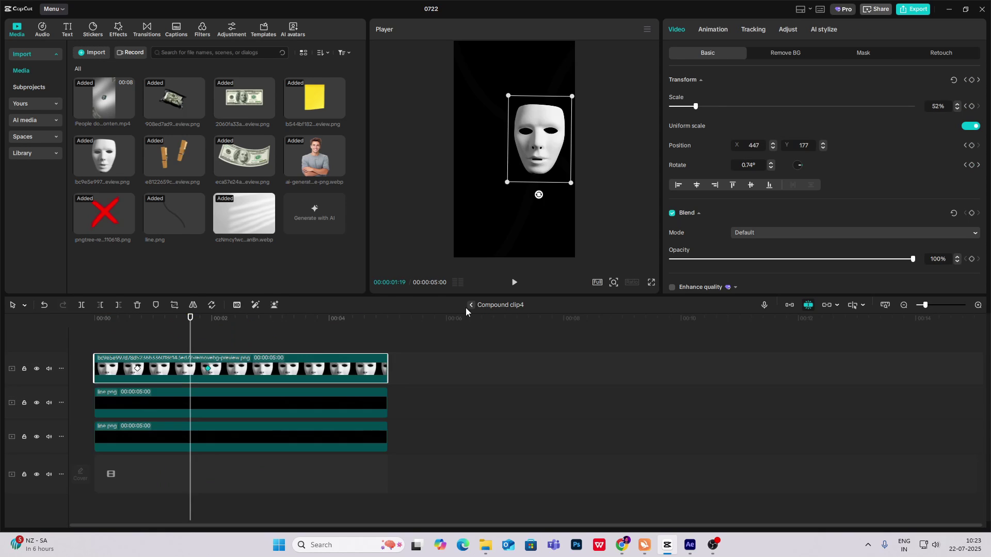
left_click(470, 306)
- Play the mirrored mask's slide-in from about 00:00:04:00 to check the new rotation
left_click_drag(192, 344, 177, 358)
key("space")
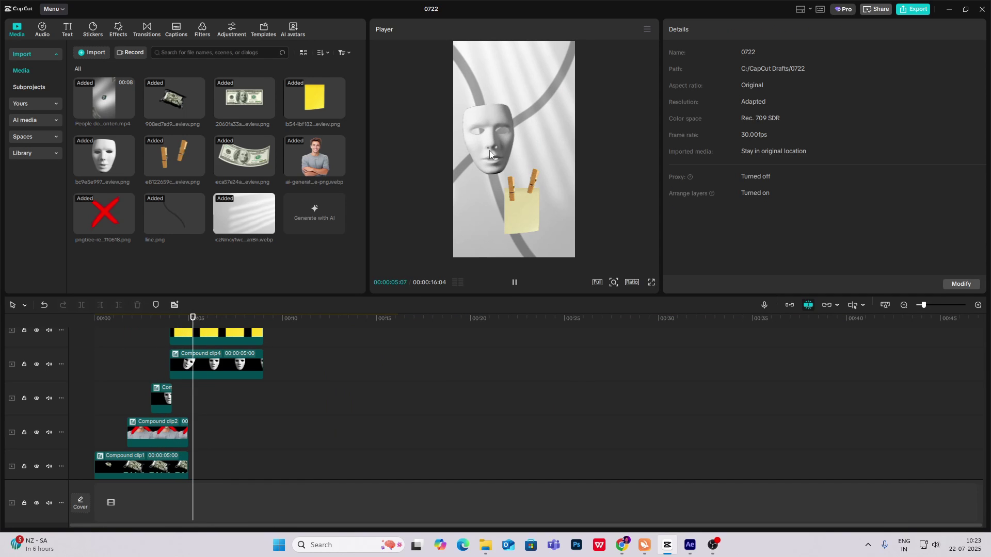
key("space")
left_click(163, 343)
key("space")
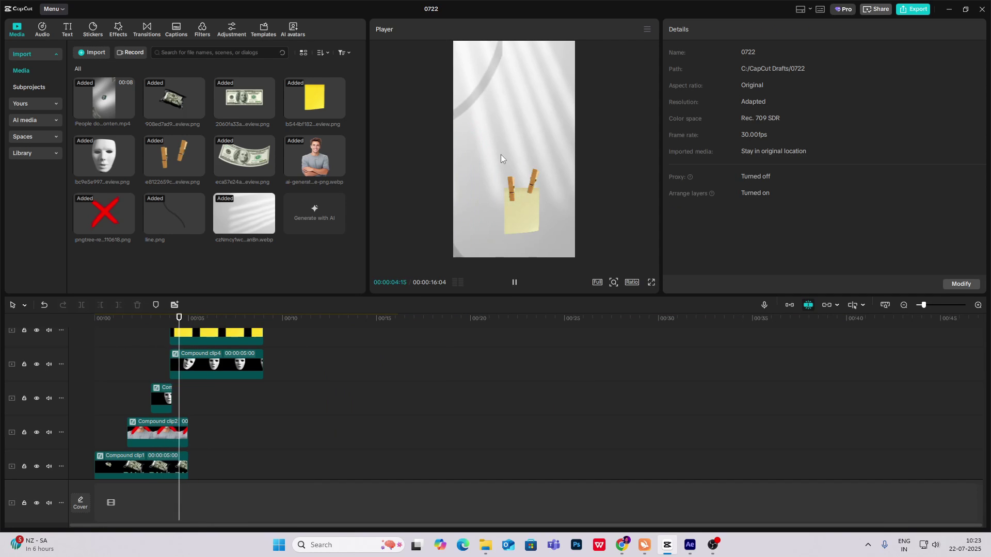
key("space")
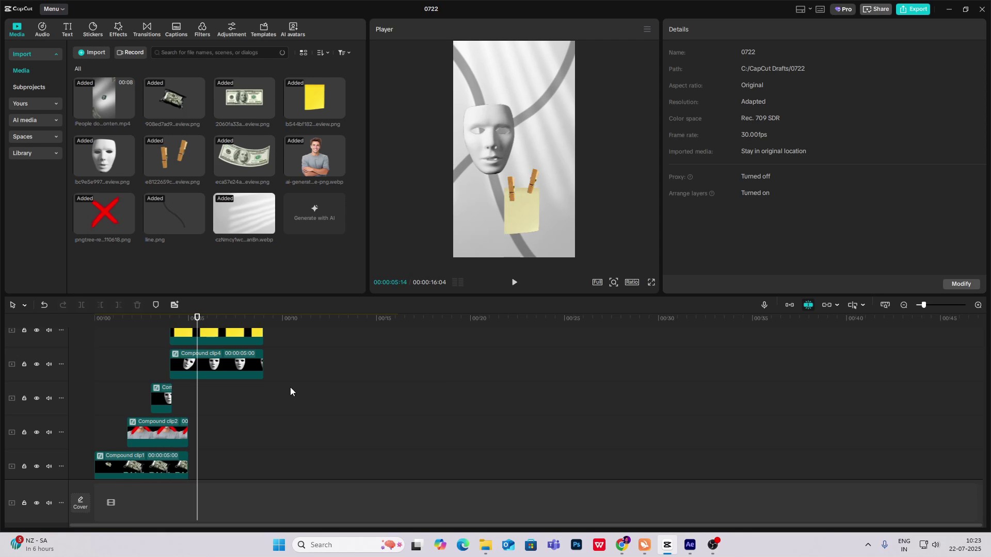